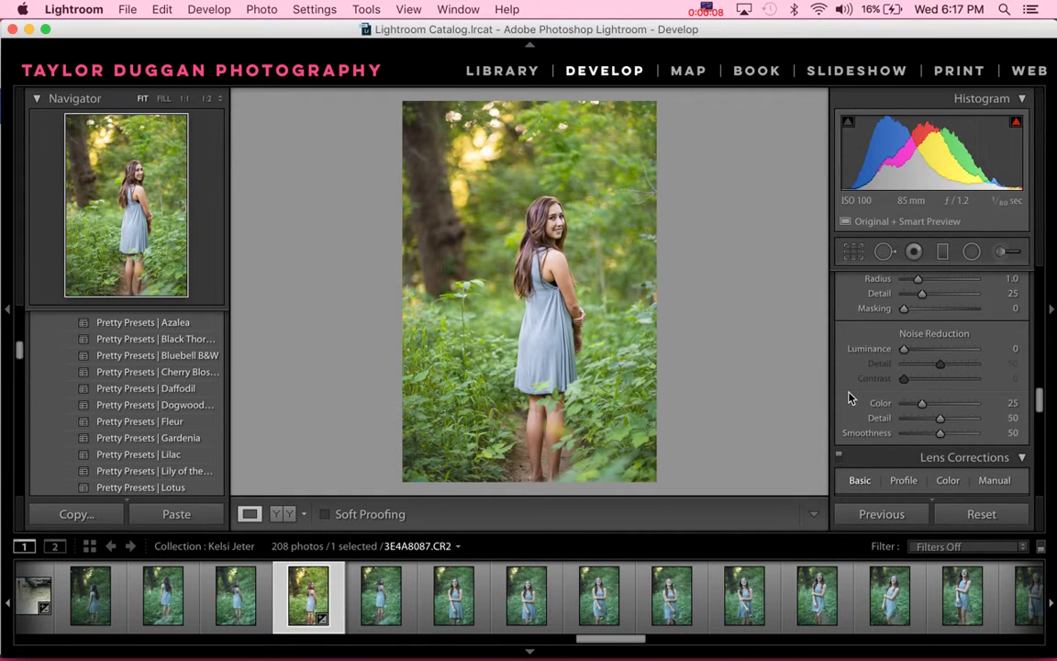
- Compare the portrait before and after editing and inspect her face zoomed to 1:2
scroll(848, 398, up, 2)
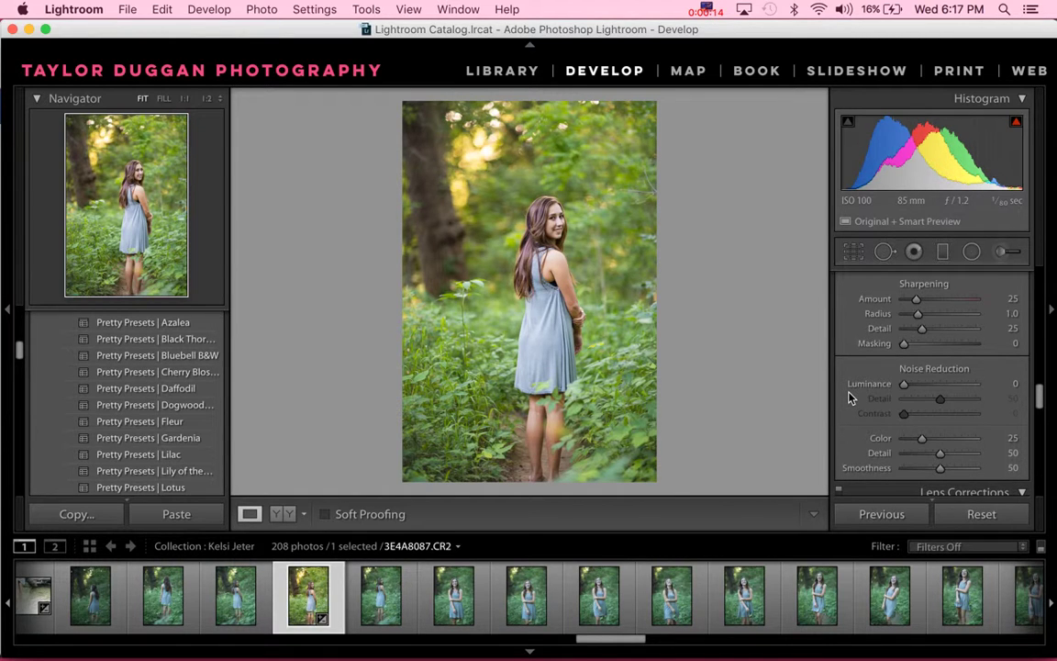
key(backslash)
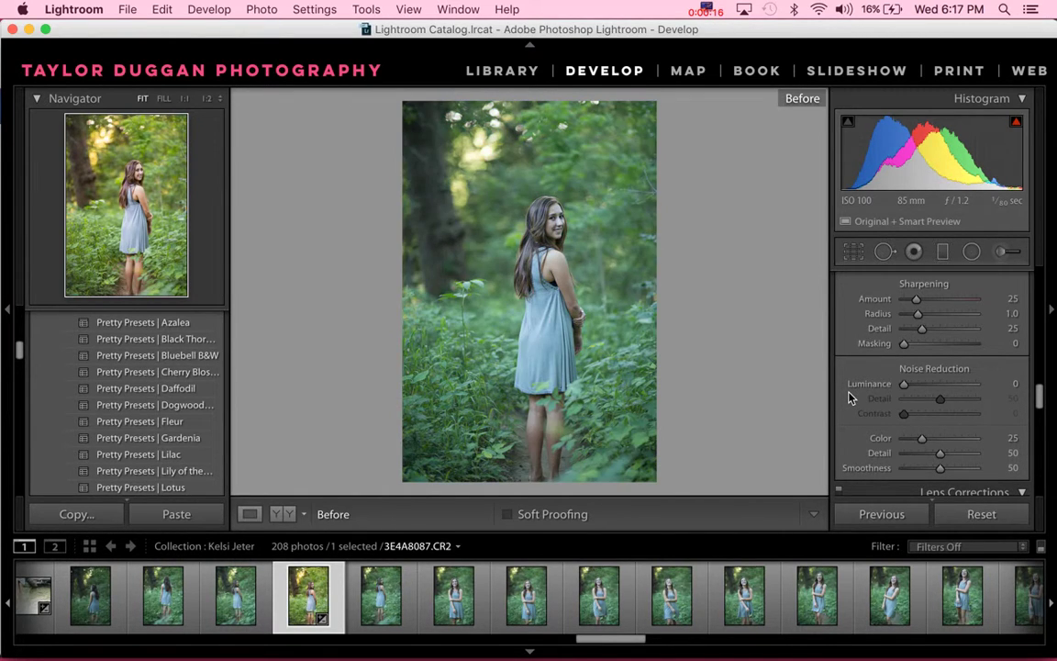
key(backslash)
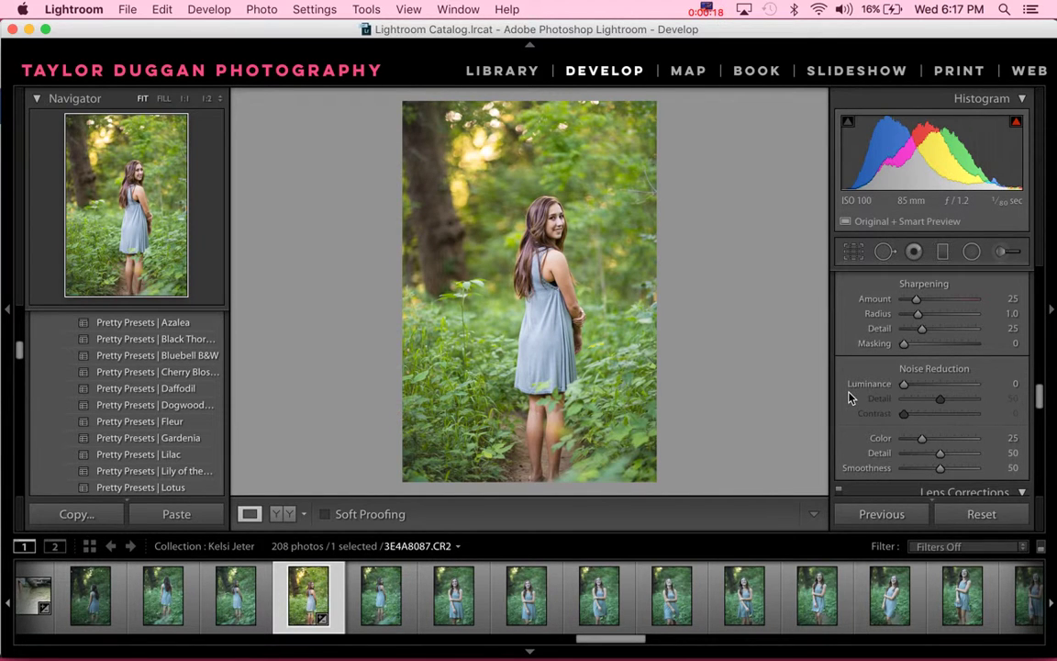
scroll(849, 396, up, 10)
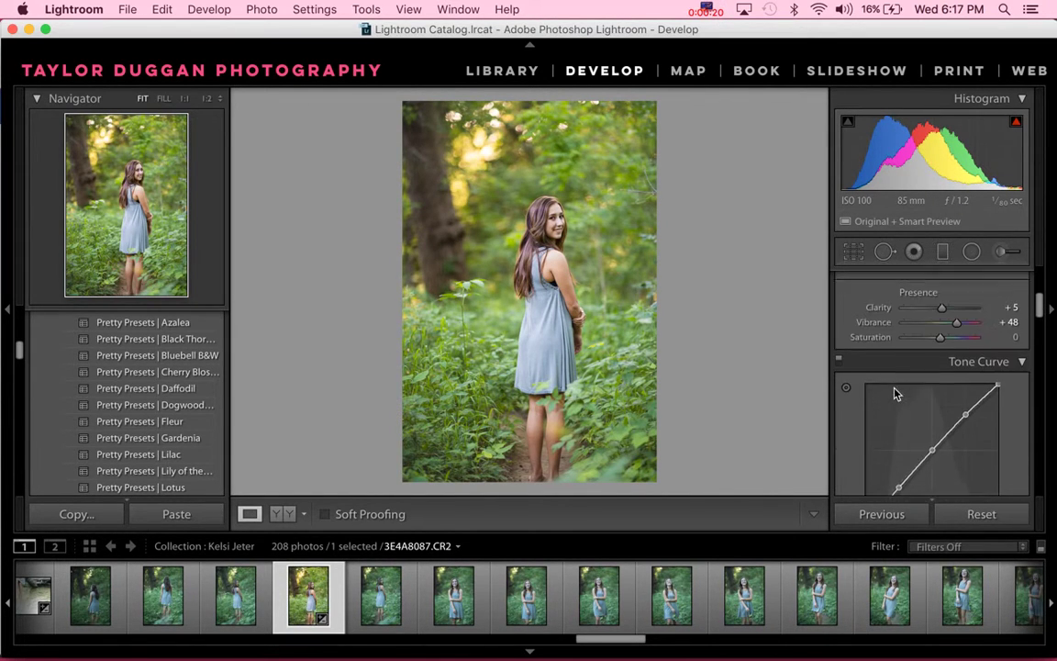
scroll(896, 393, up, 6)
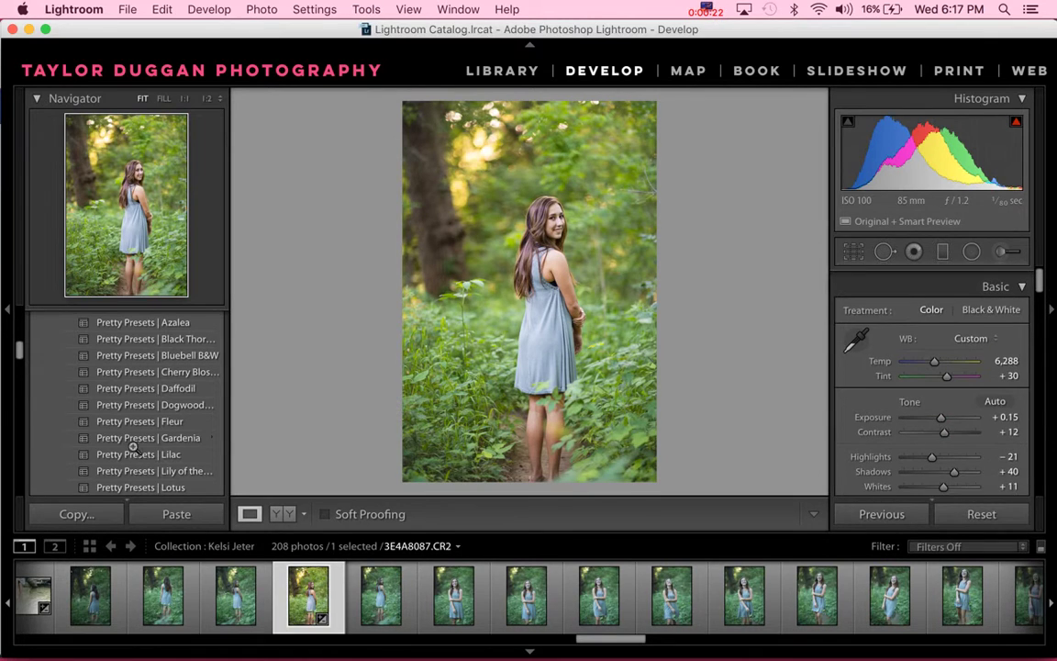
scroll(900, 367, down, 1)
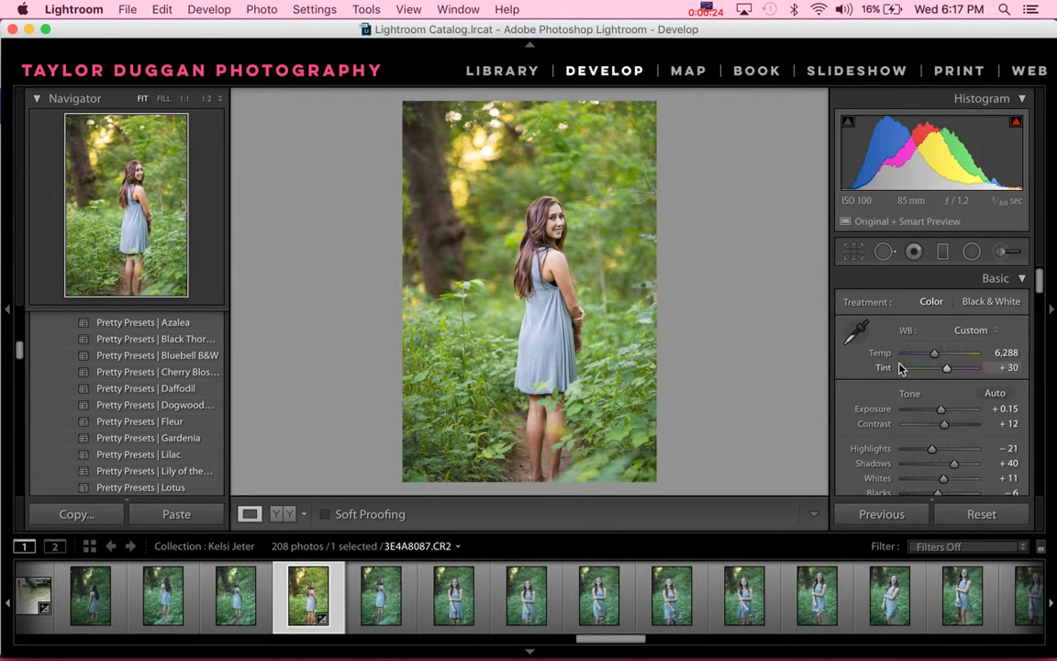
scroll(873, 405, down, 8)
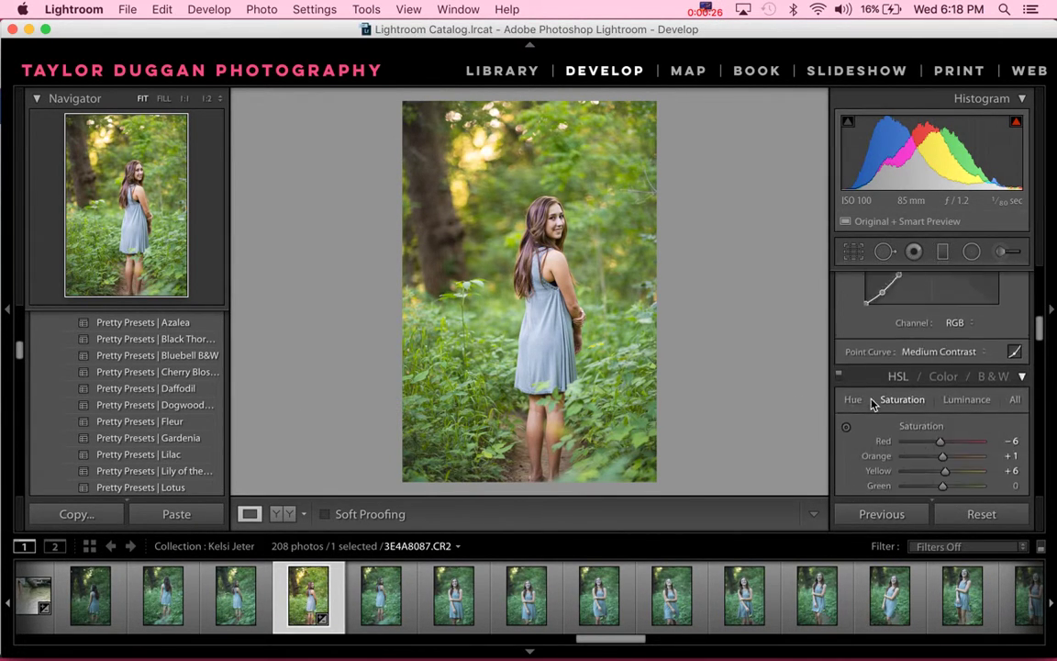
scroll(874, 405, down, 10)
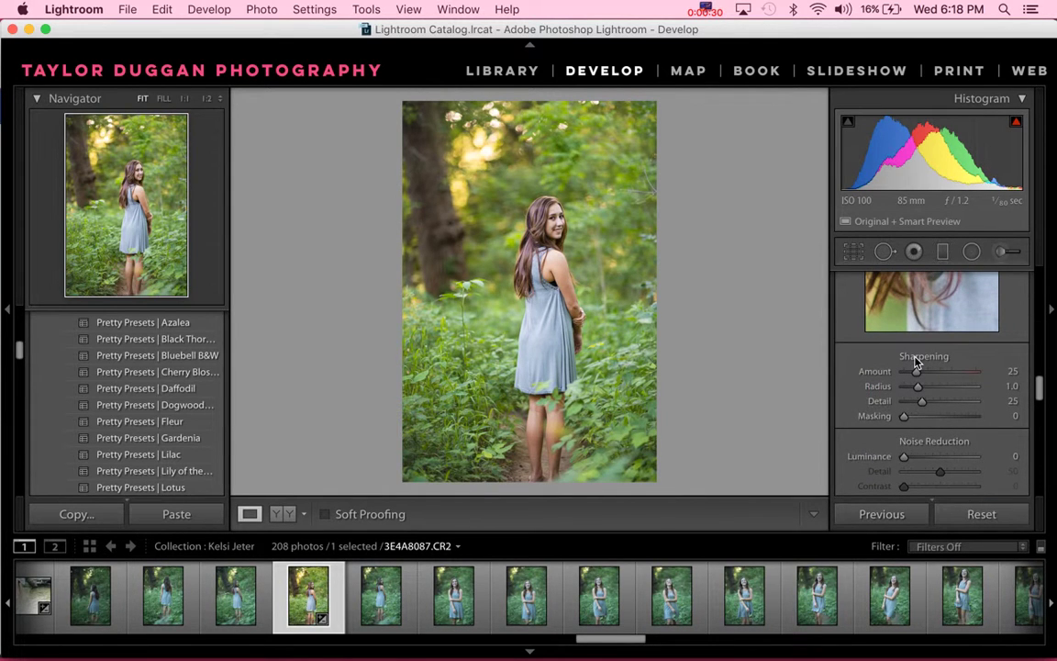
scroll(856, 370, down, 3)
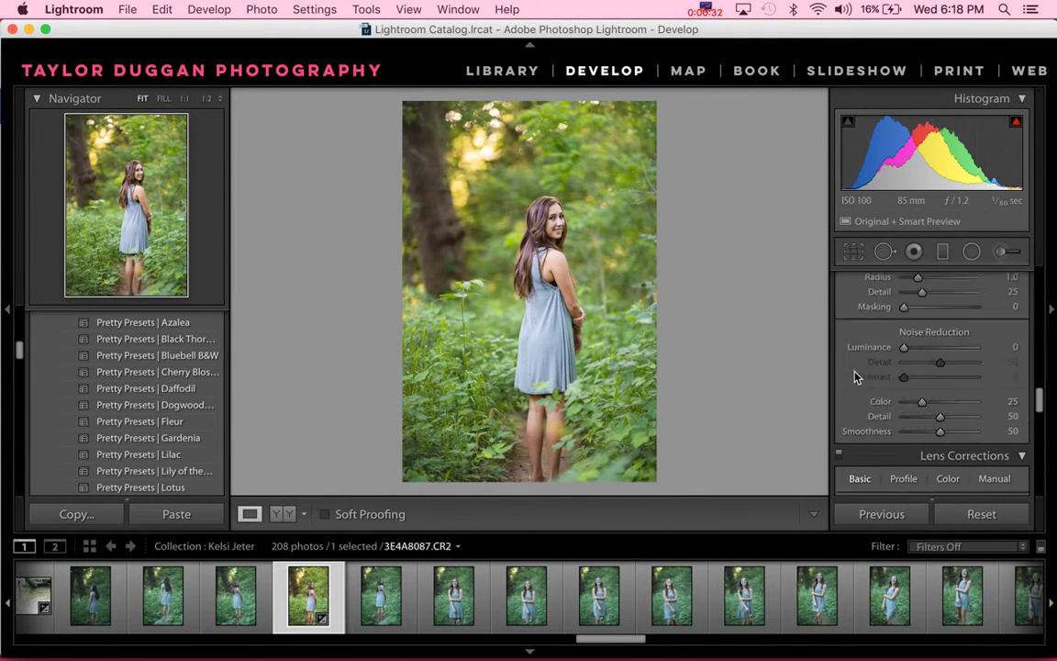
scroll(855, 376, up, 1)
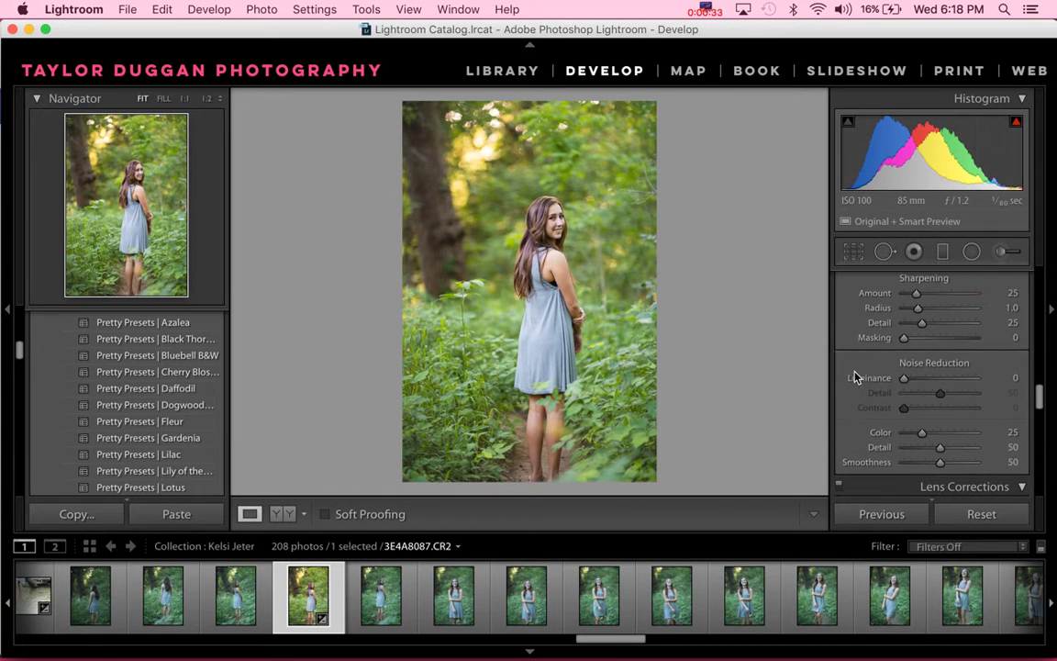
click(207, 99)
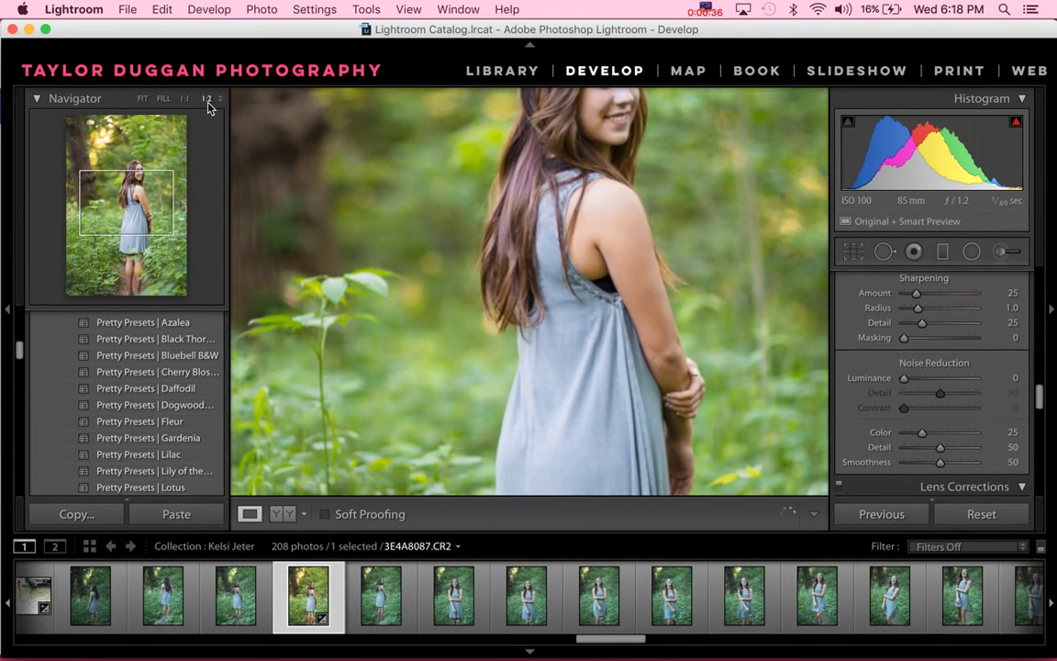
drag(479, 229, 481, 368)
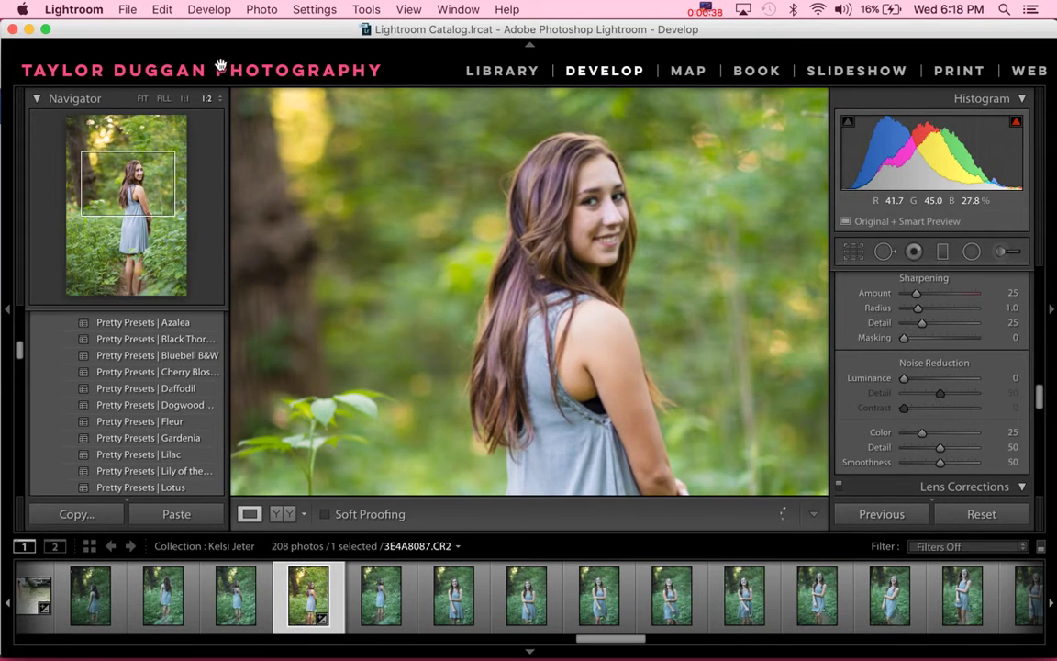
click(408, 245)
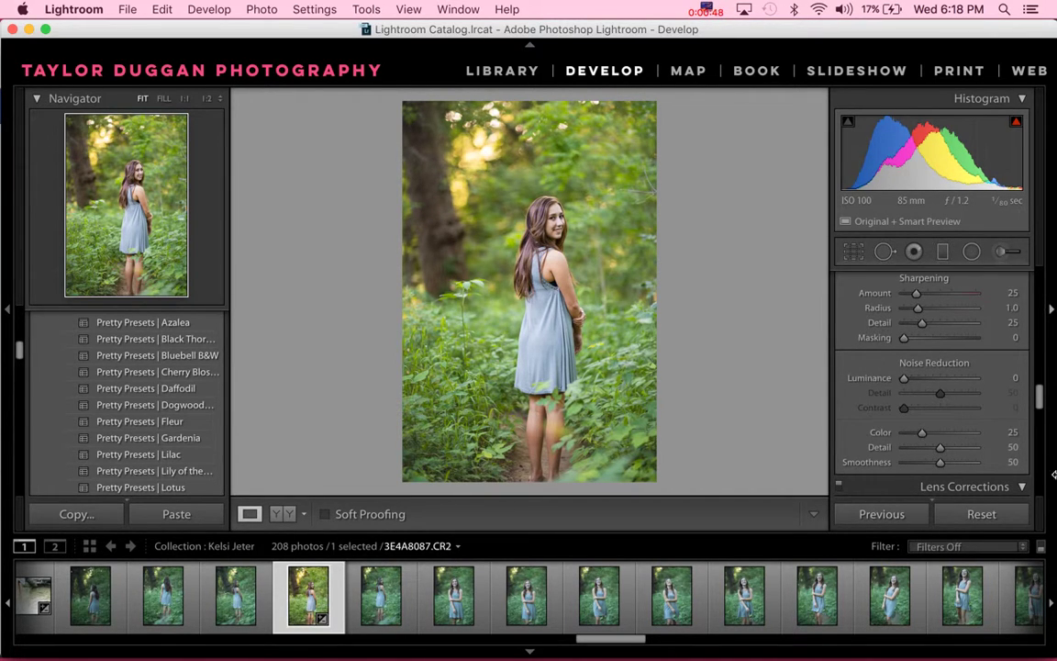
- Set sharpening Radius to 3.0 and Detail to 100, and settle Amount at 98 after trying 150
scroll(955, 397, up, 1)
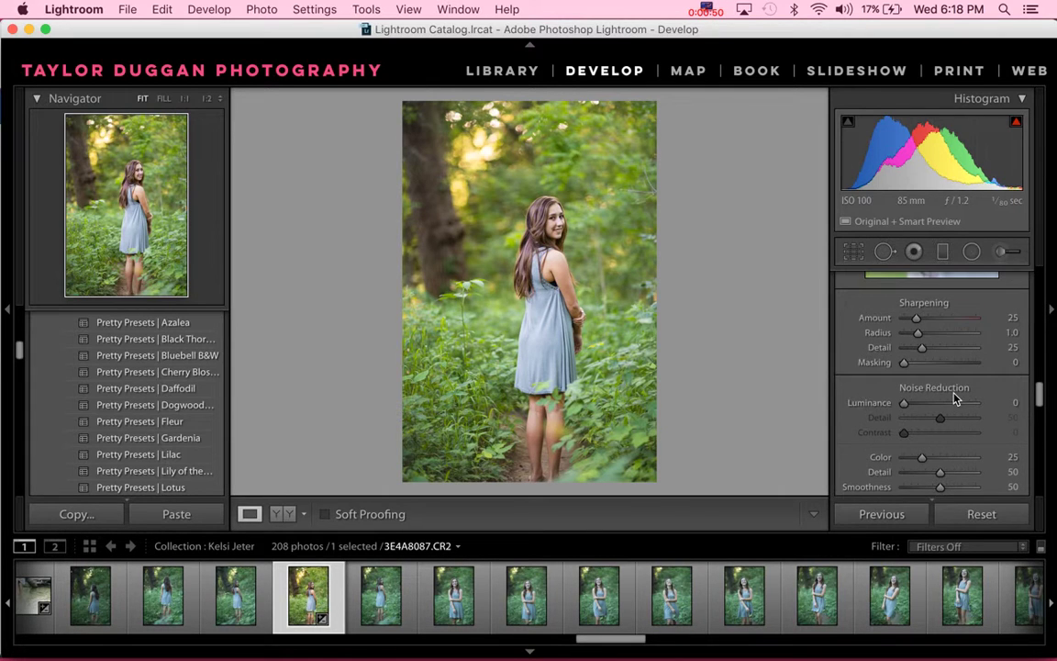
click(978, 334)
click(978, 350)
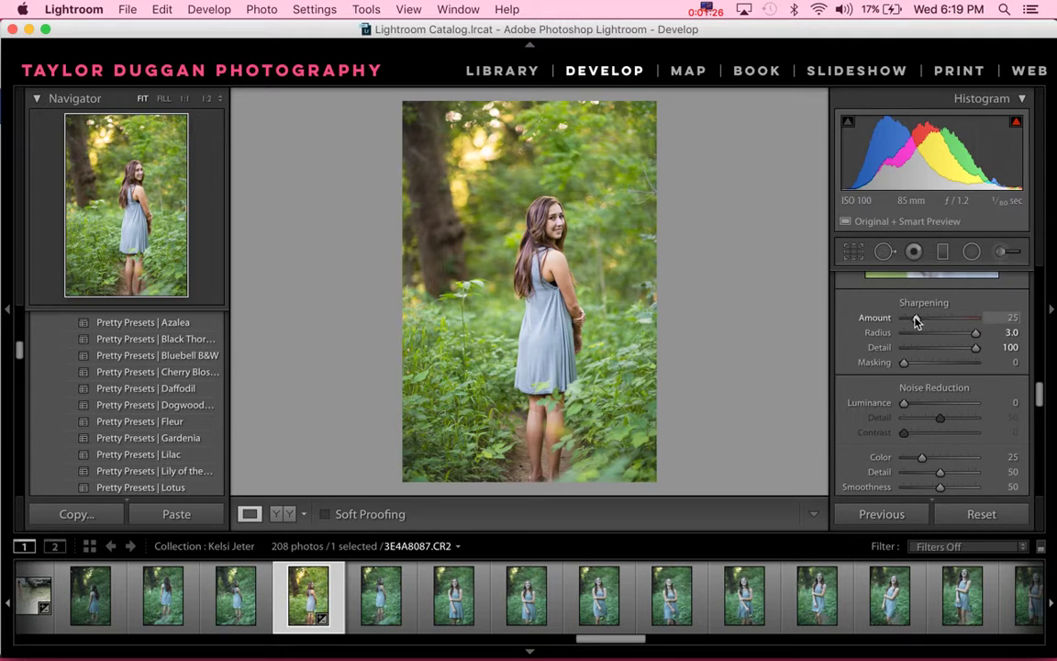
drag(916, 319, 978, 337)
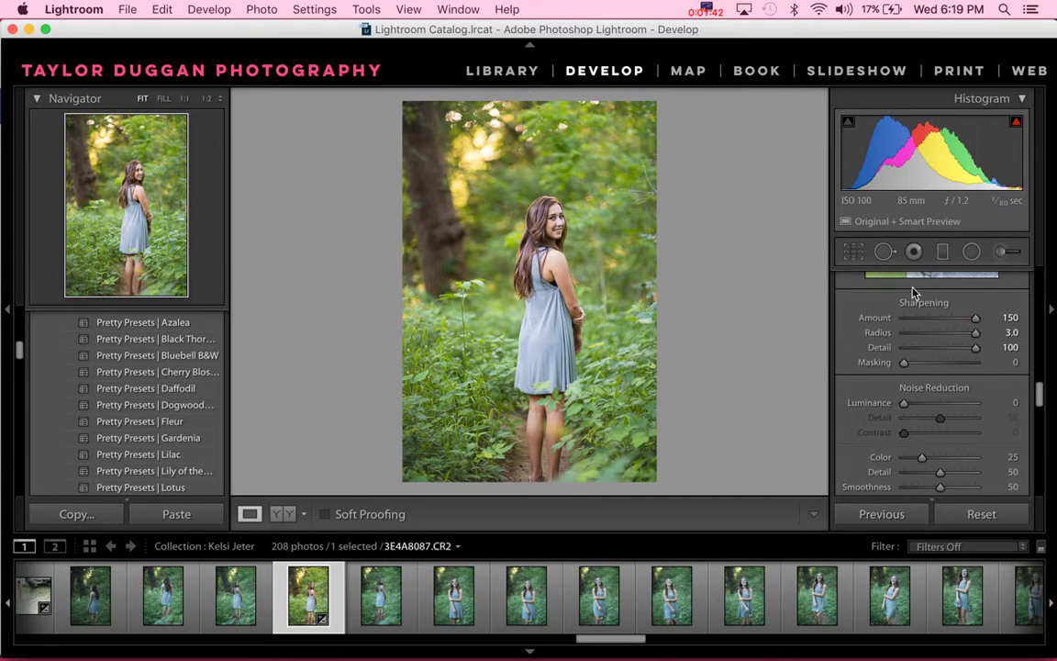
drag(975, 317, 951, 317)
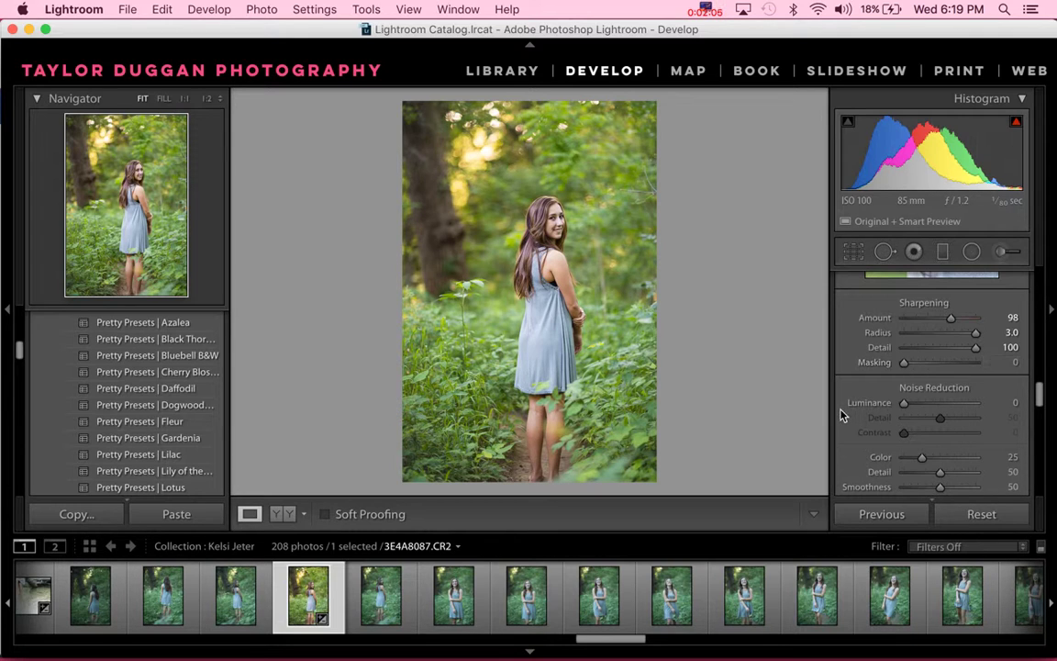
key(alt)
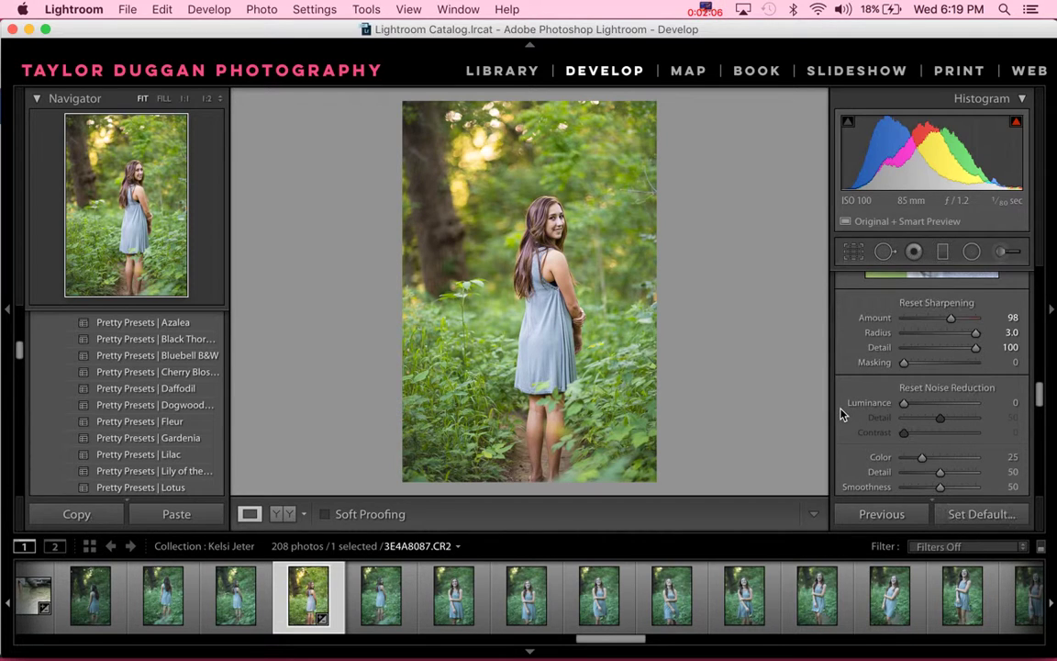
- Raise sharpening Masking from 0 to 84 while watching the black-and-white mask preview
alt+click(905, 365)
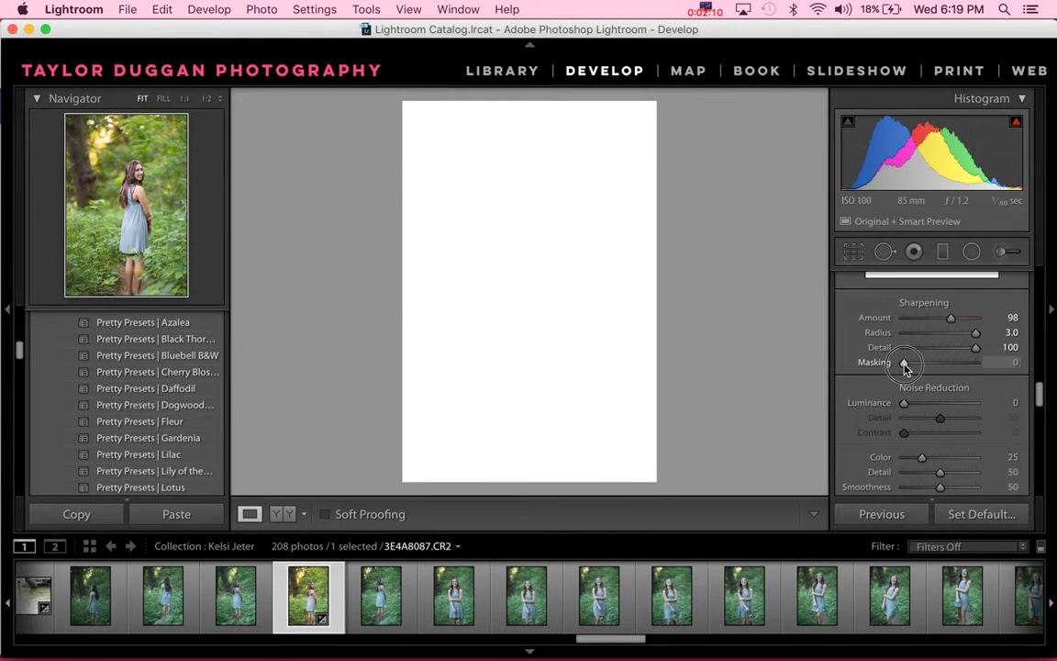
drag(905, 364, 952, 408)
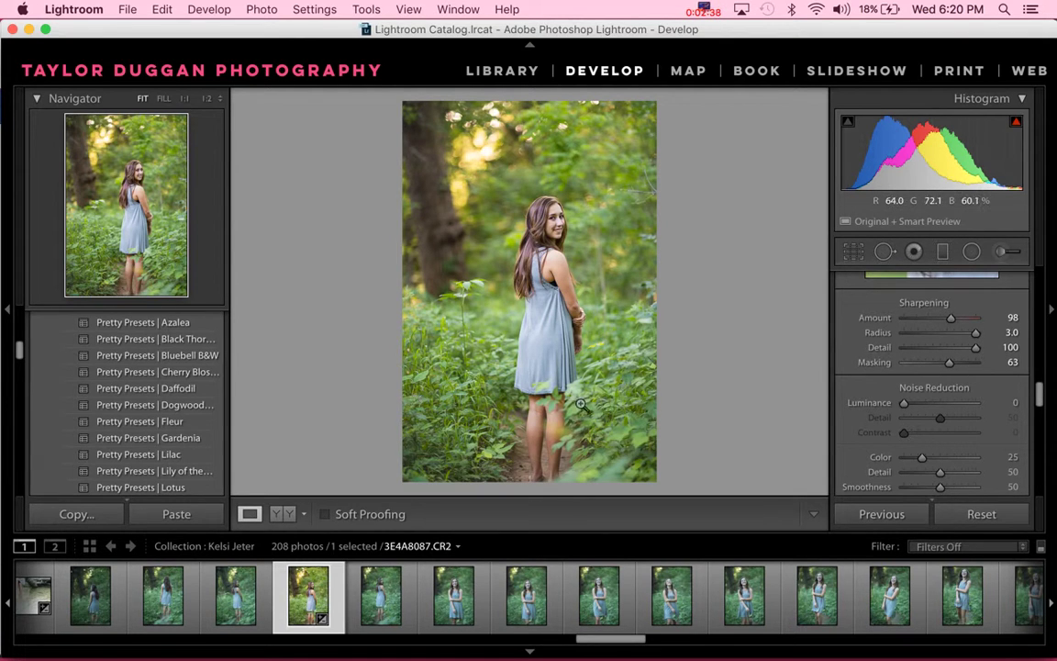
alt+click(960, 365)
drag(960, 365, 963, 378)
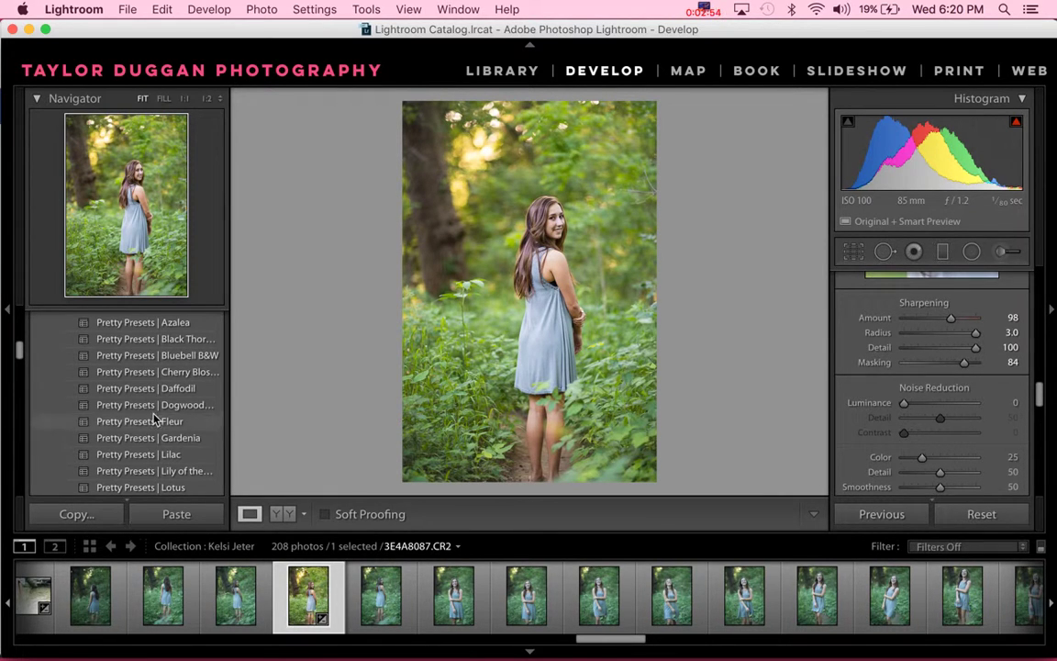
scroll(155, 419, down, 15)
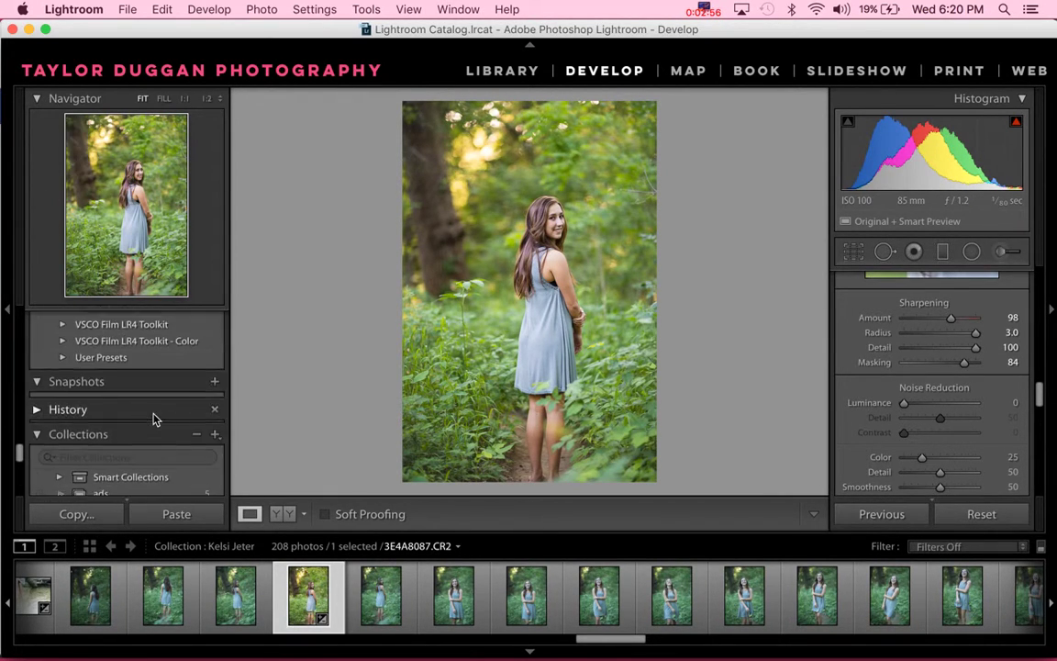
- Use History to compare her face at 1:2 with and without edge masking, ending at Masking 84
click(48, 412)
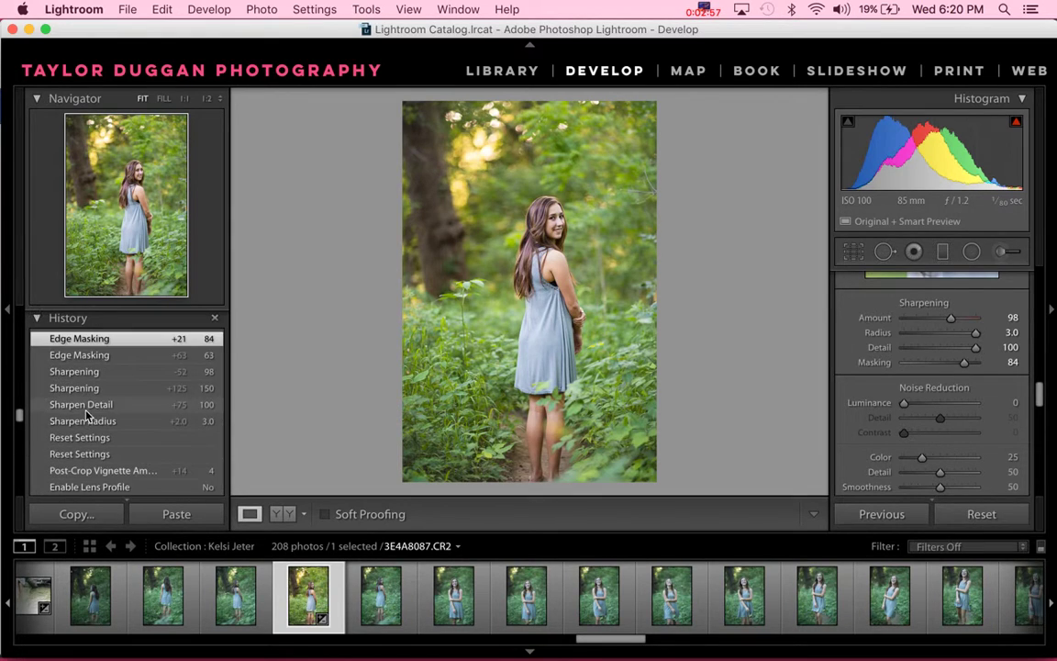
click(177, 376)
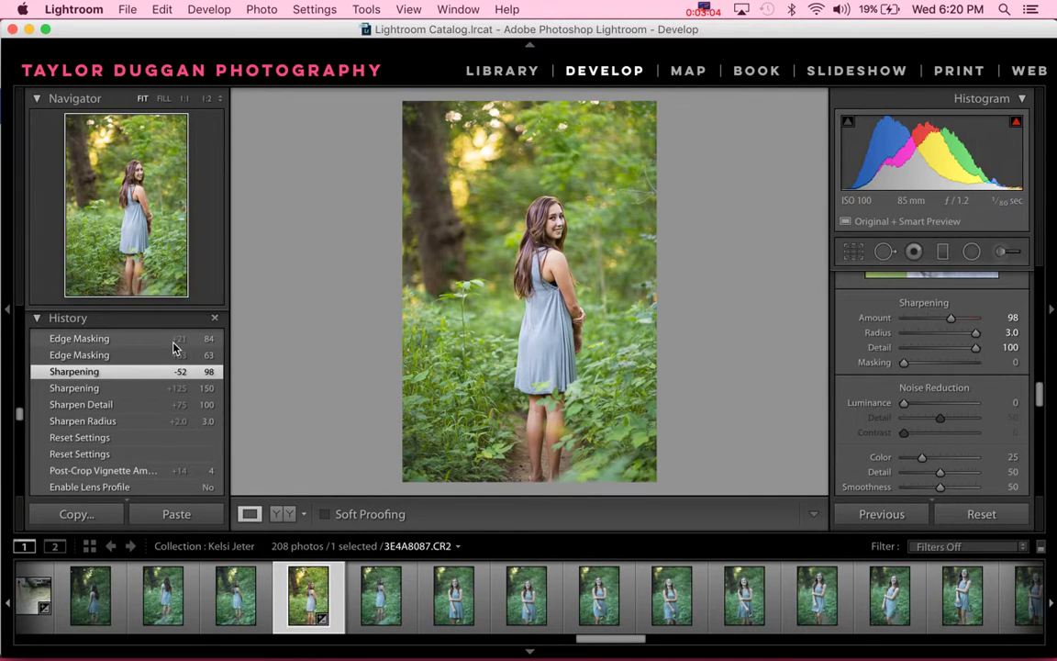
click(173, 341)
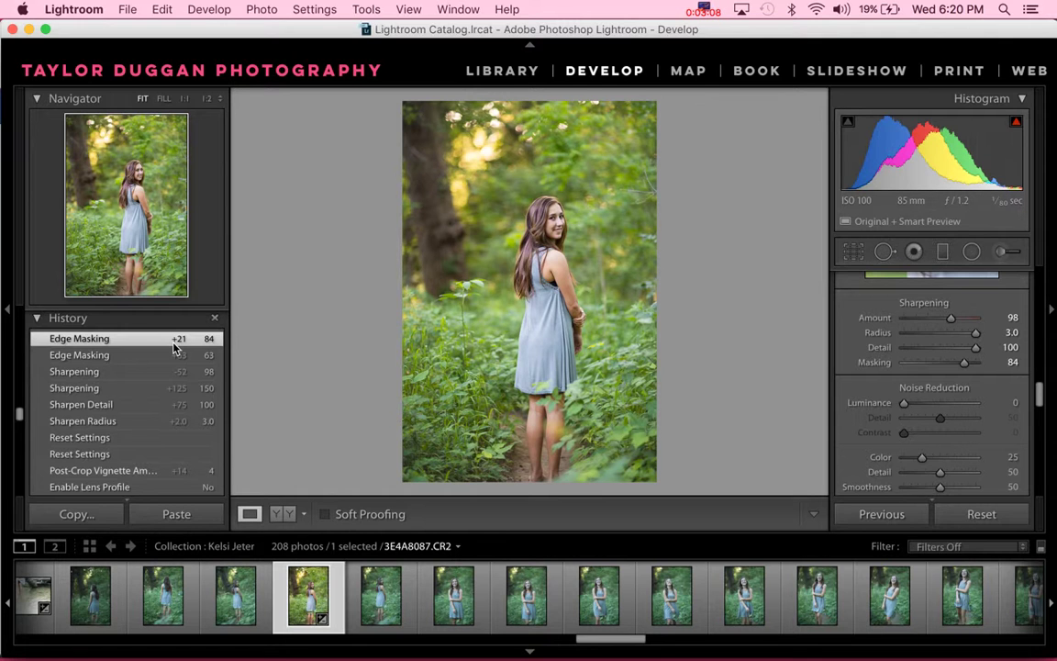
click(537, 243)
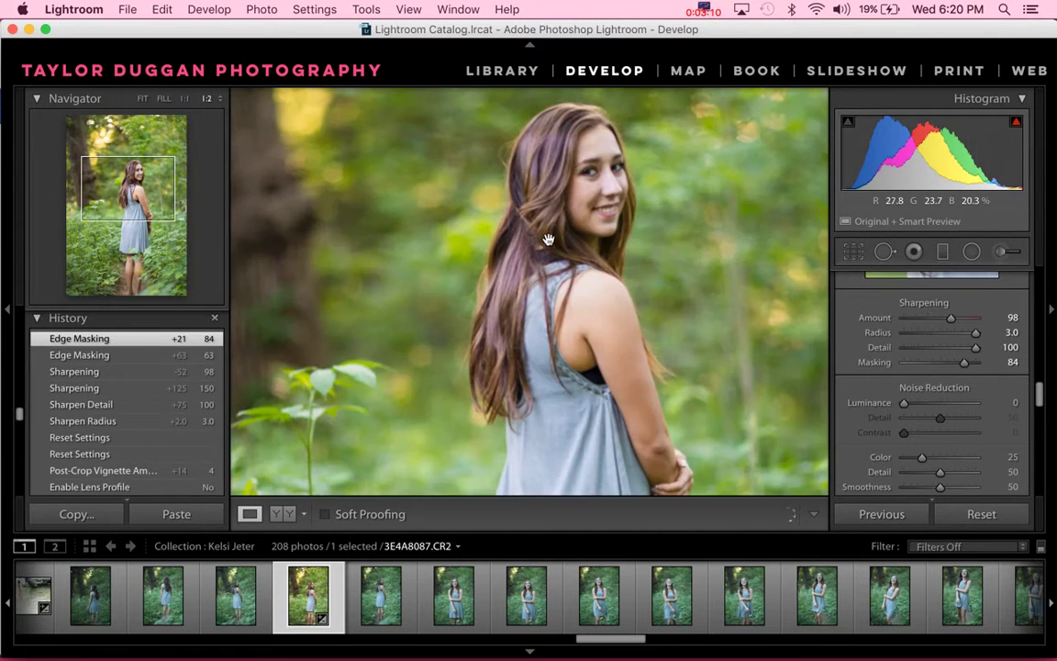
drag(590, 275, 656, 373)
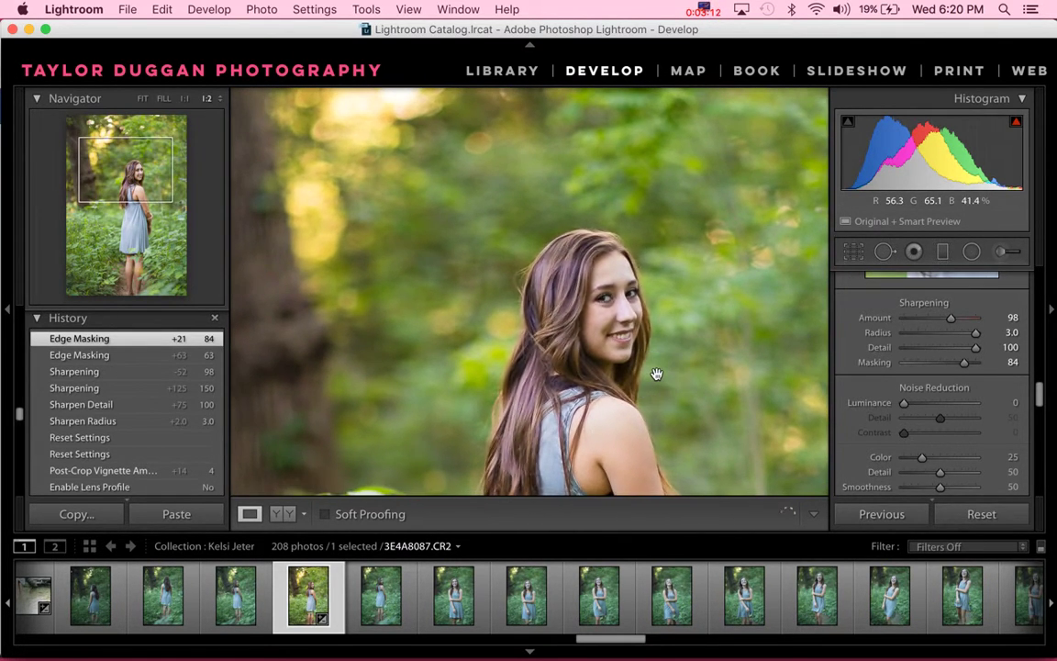
click(96, 375)
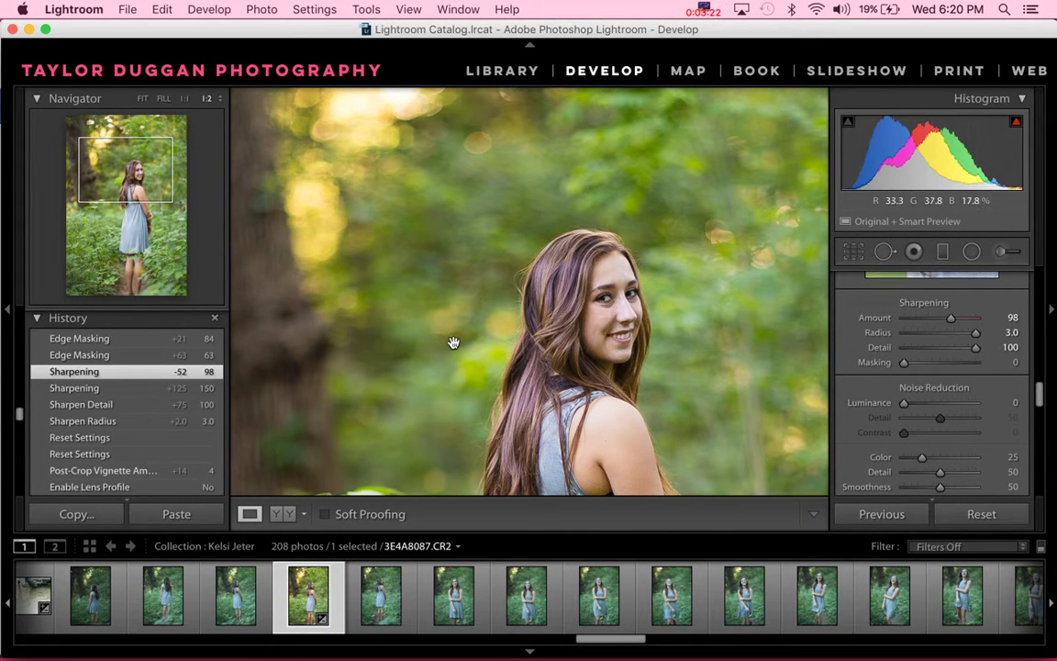
click(162, 339)
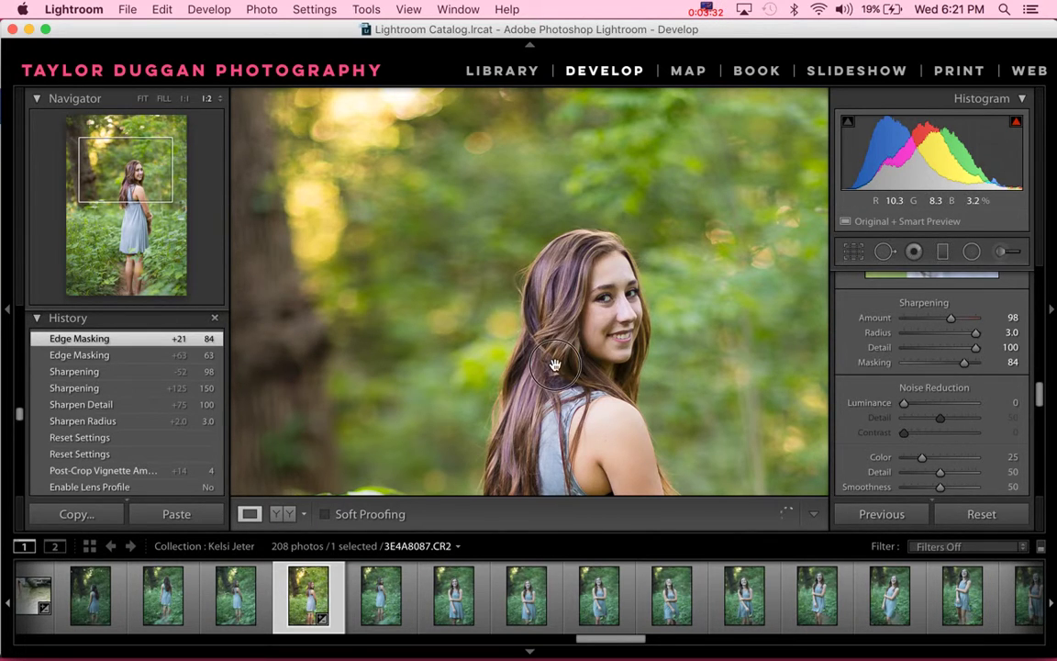
drag(517, 332, 435, 272)
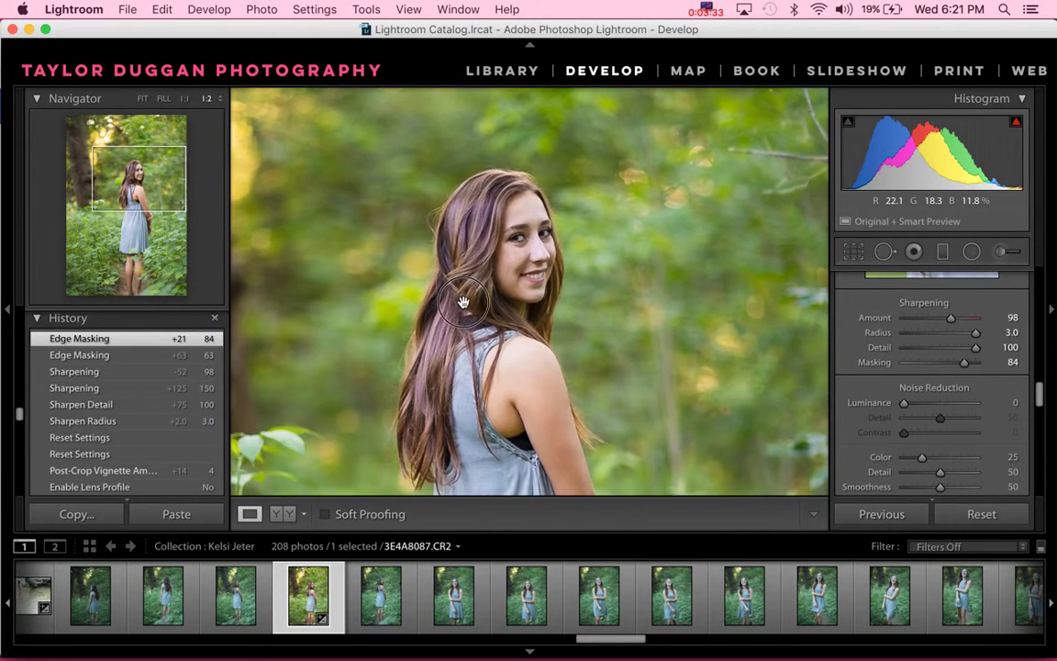
- Set noise reduction Luminance to 26 and Color to 75, checking the face at 1:1
click(921, 404)
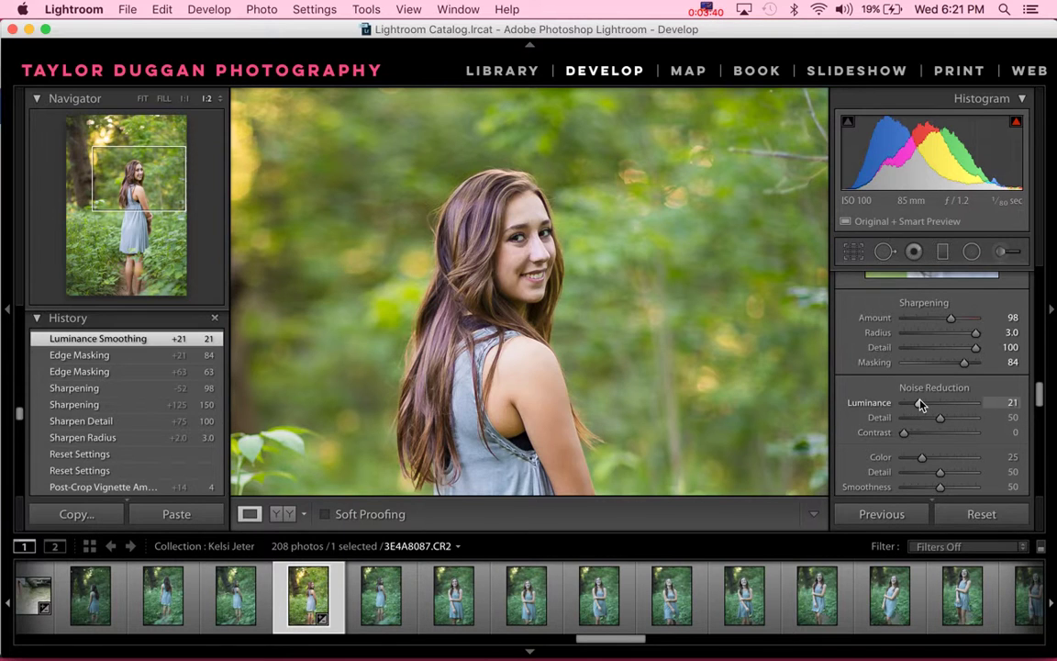
drag(921, 404, 924, 404)
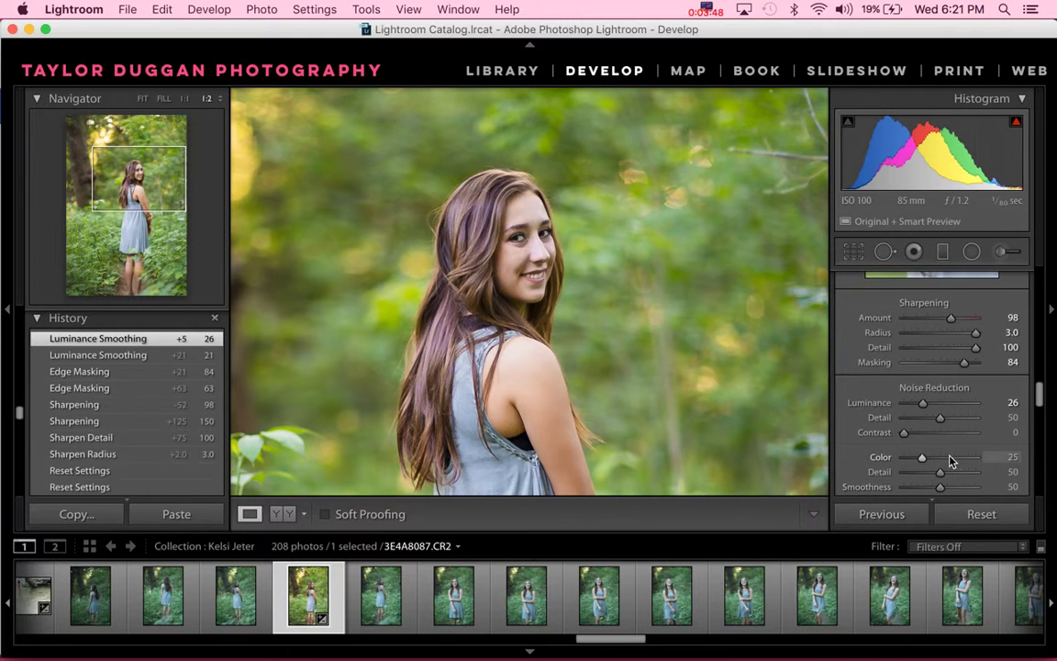
drag(954, 460, 959, 471)
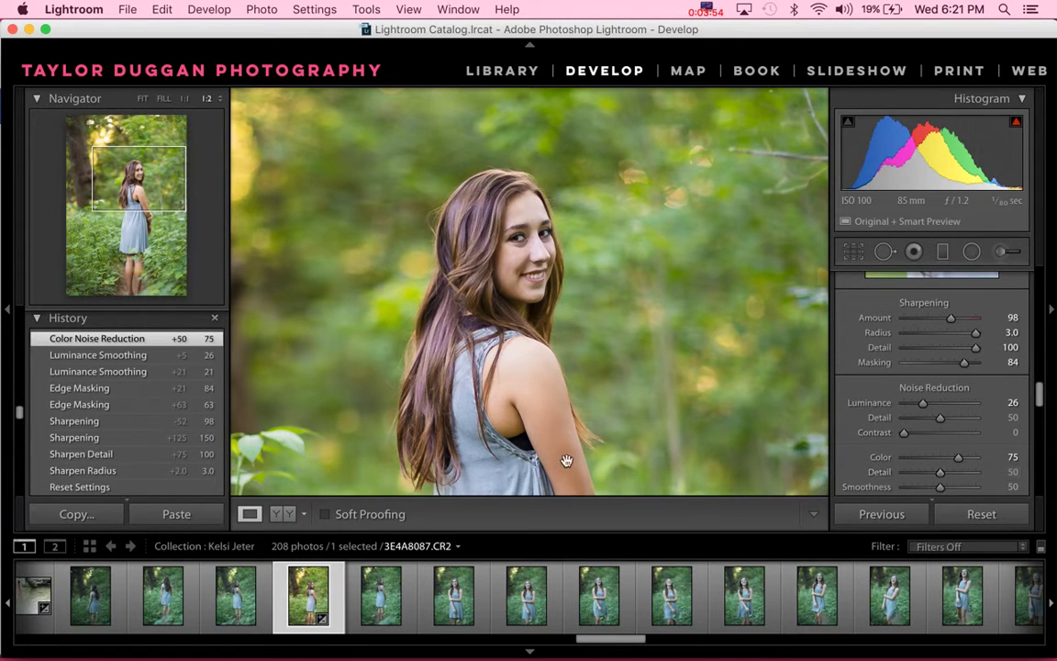
scroll(902, 395, down, 3)
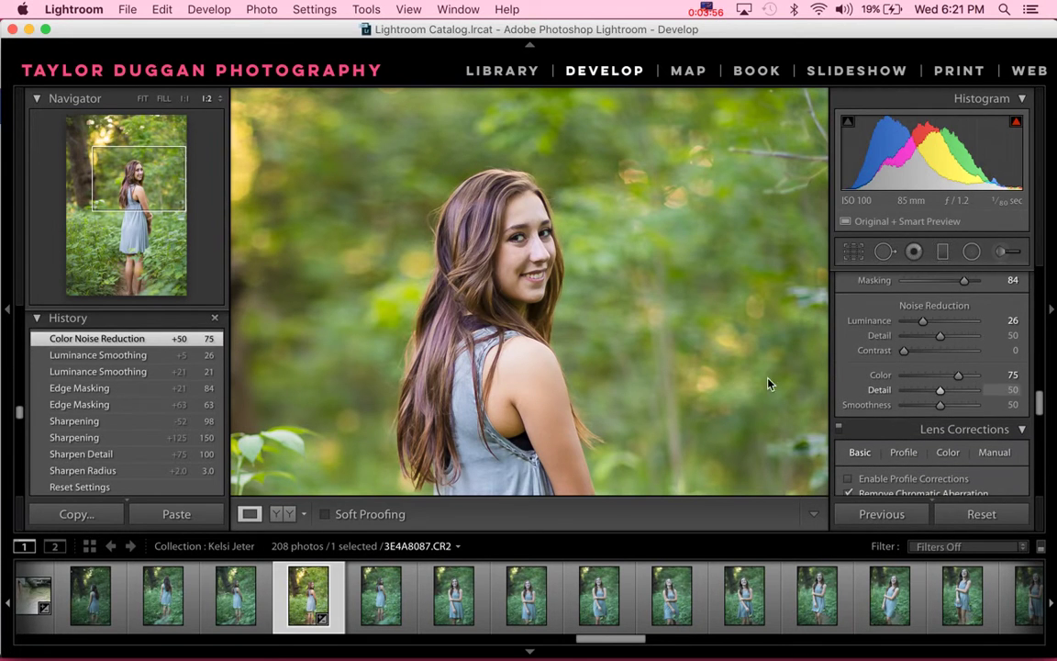
click(184, 99)
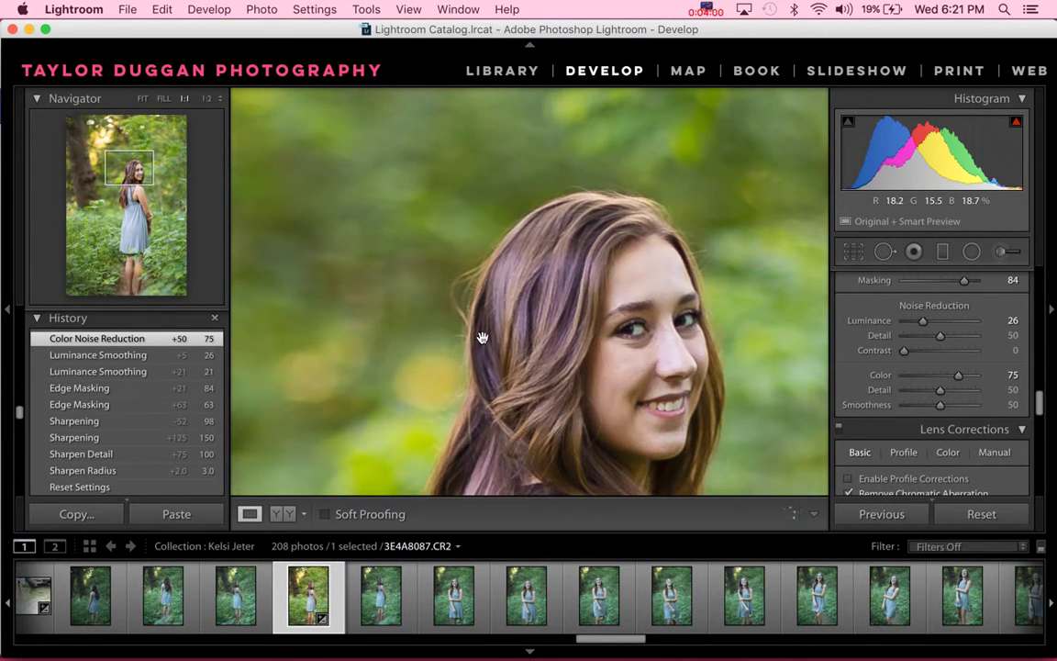
click(482, 339)
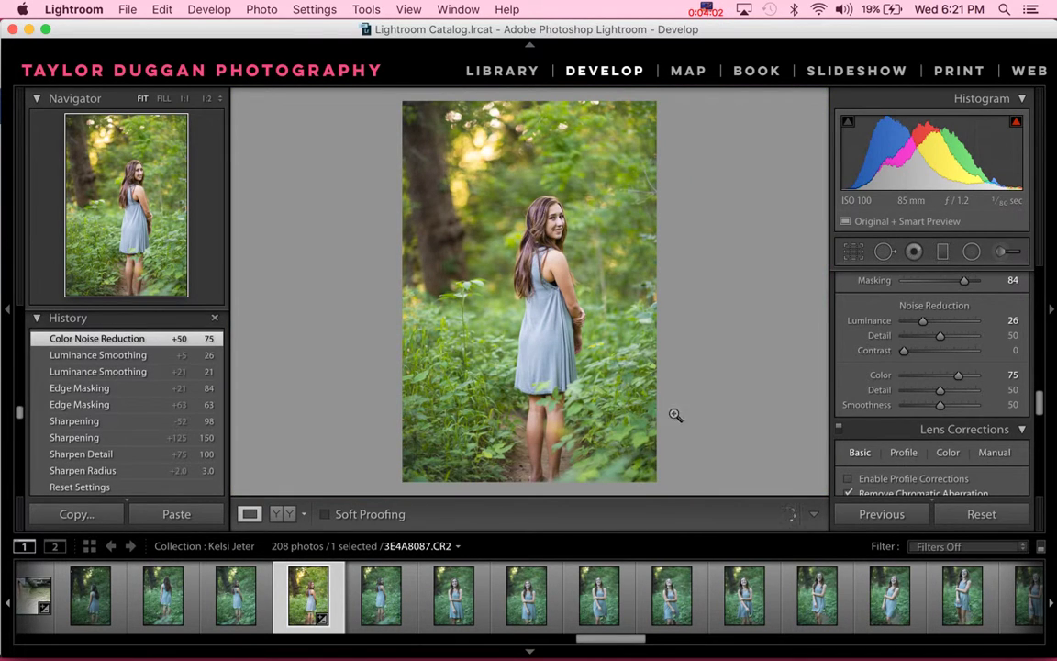
scroll(873, 396, up, 6)
scroll(873, 398, up, 3)
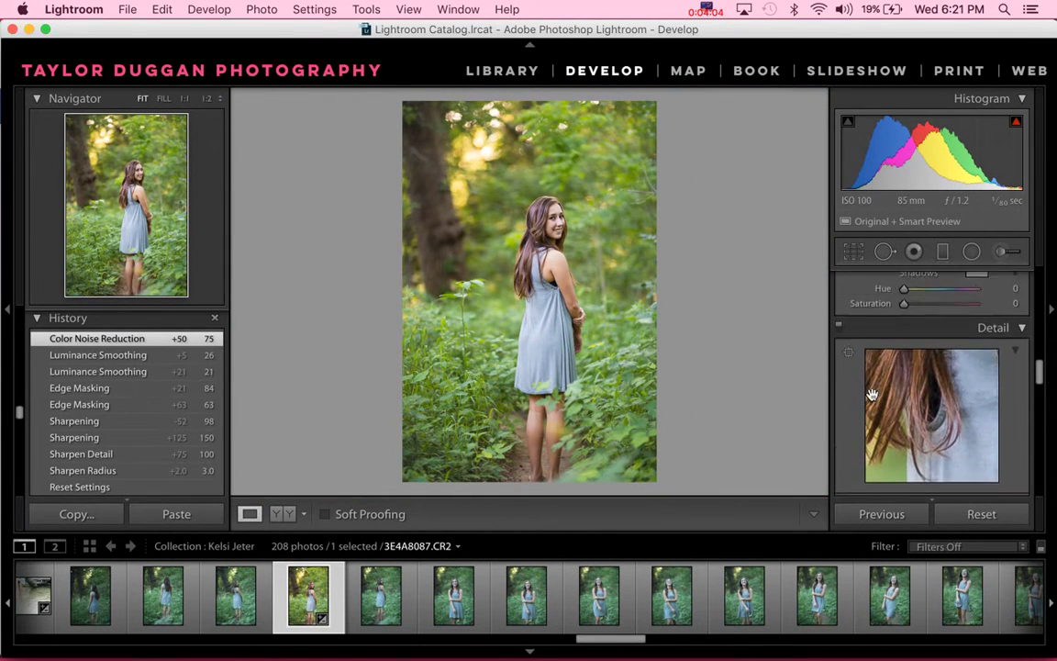
click(840, 352)
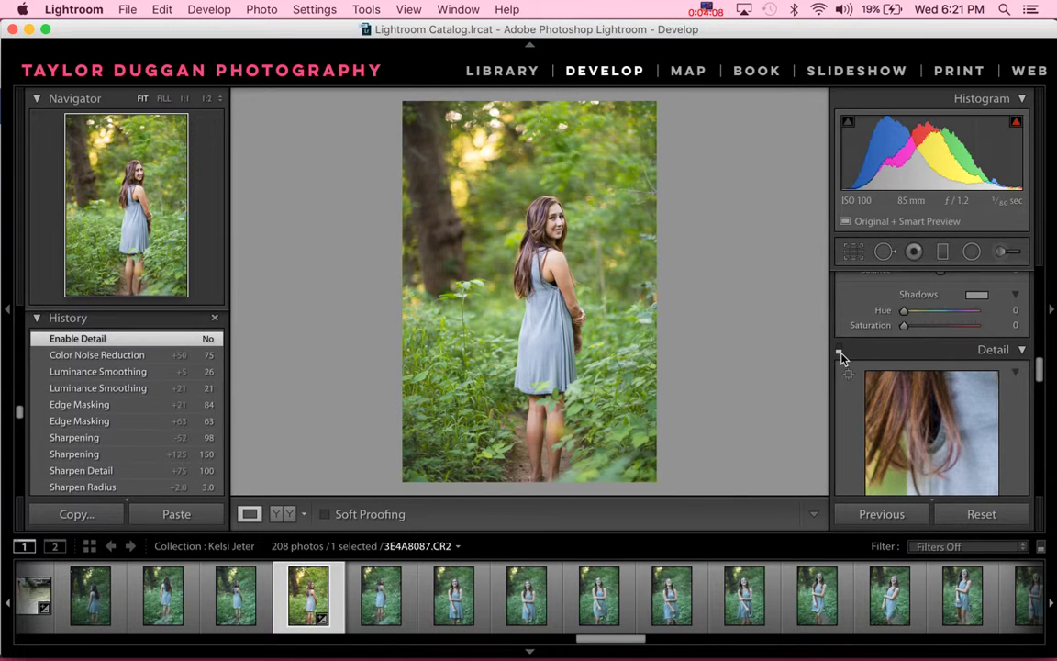
click(841, 353)
click(557, 224)
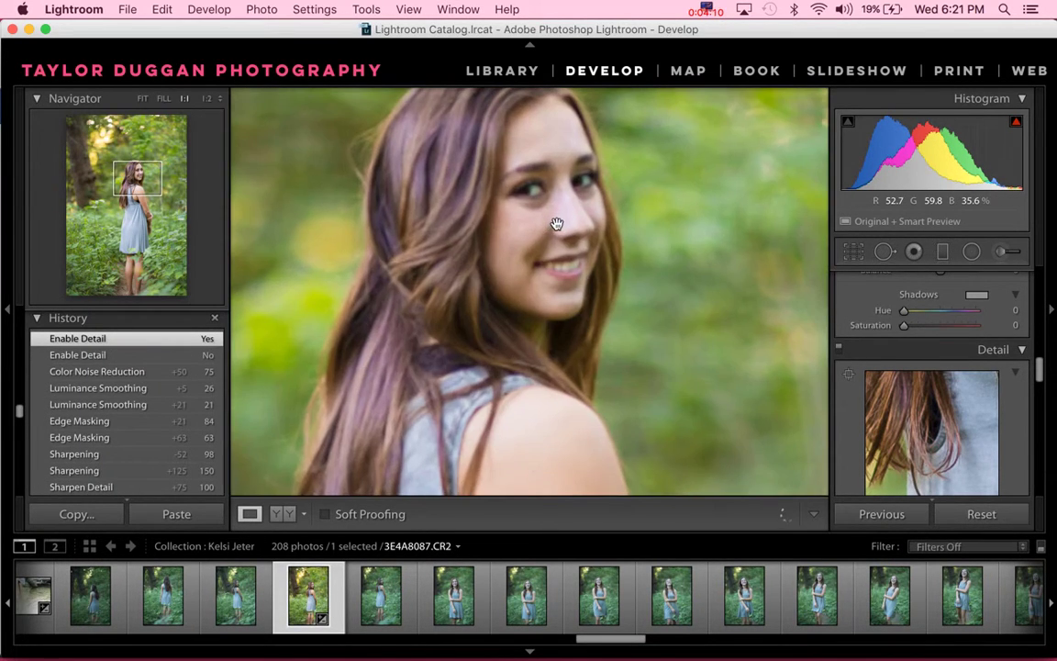
drag(557, 223, 677, 326)
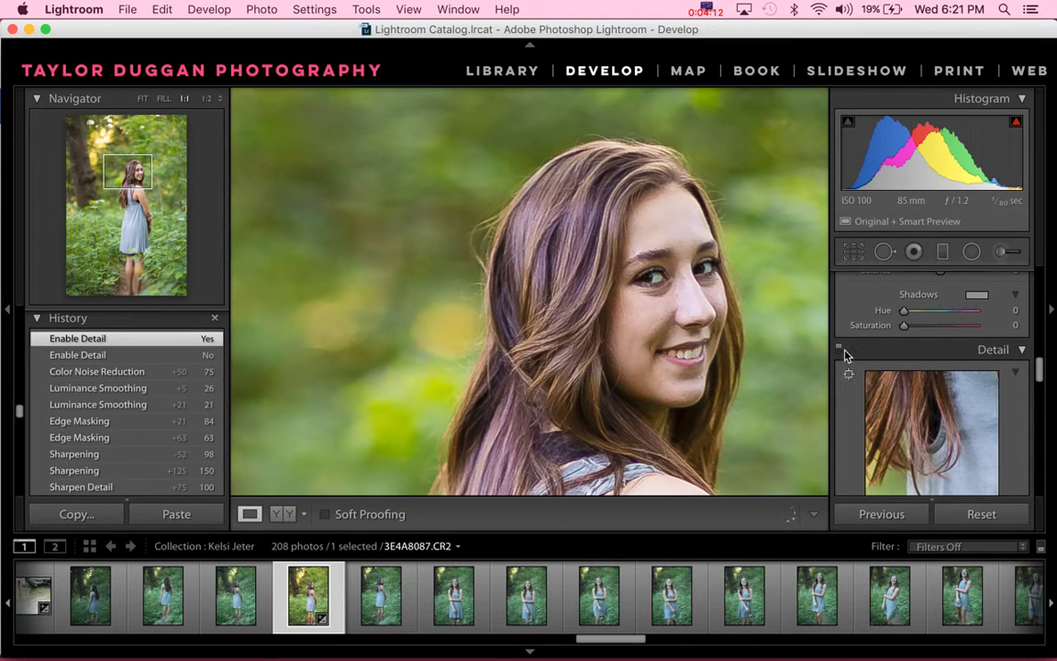
click(840, 349)
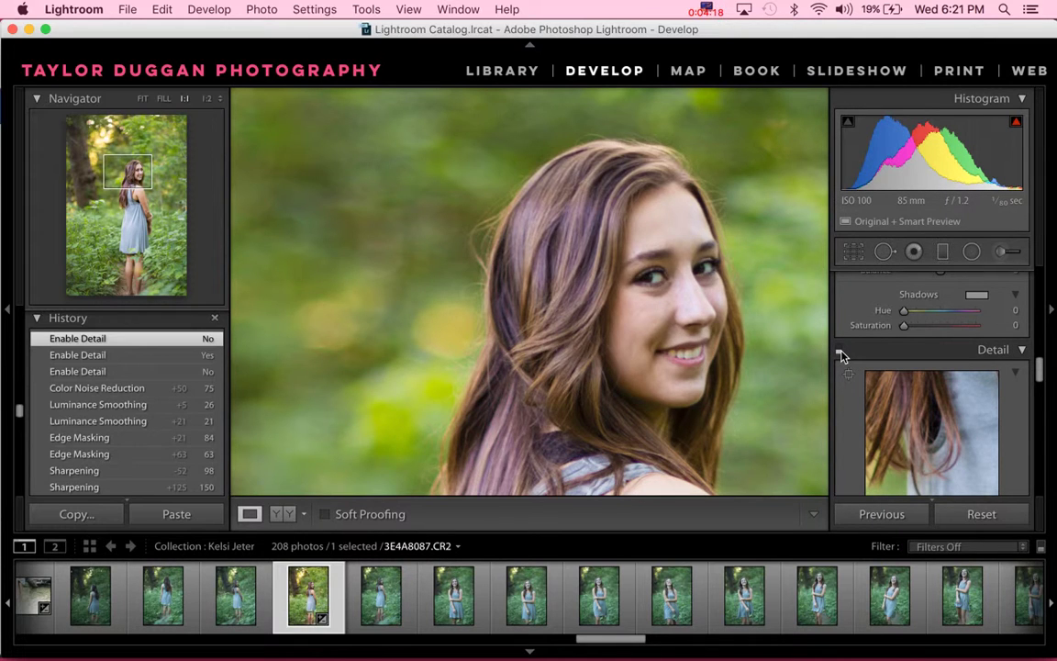
click(840, 350)
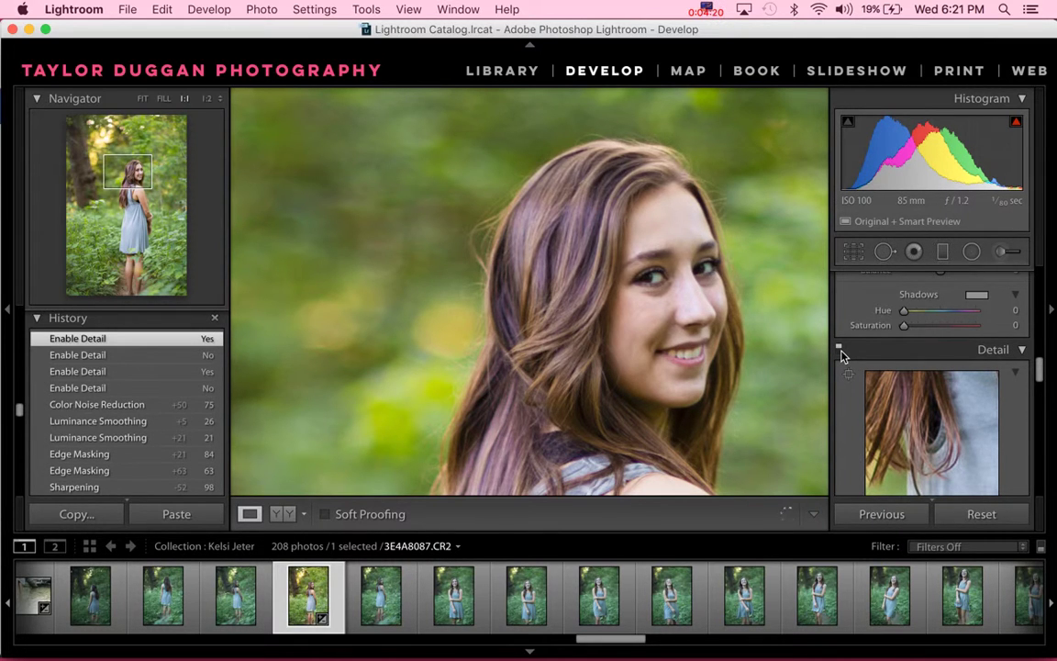
click(639, 401)
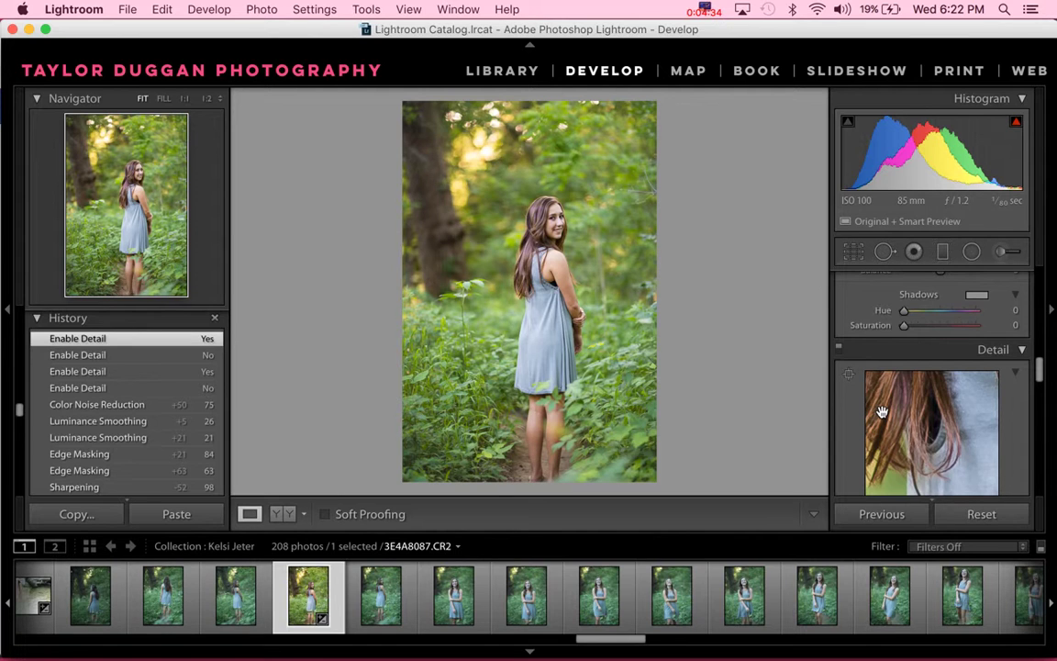
- In Photoshop, duplicate the Background layer as 'Background copy'
key(super+Tab)
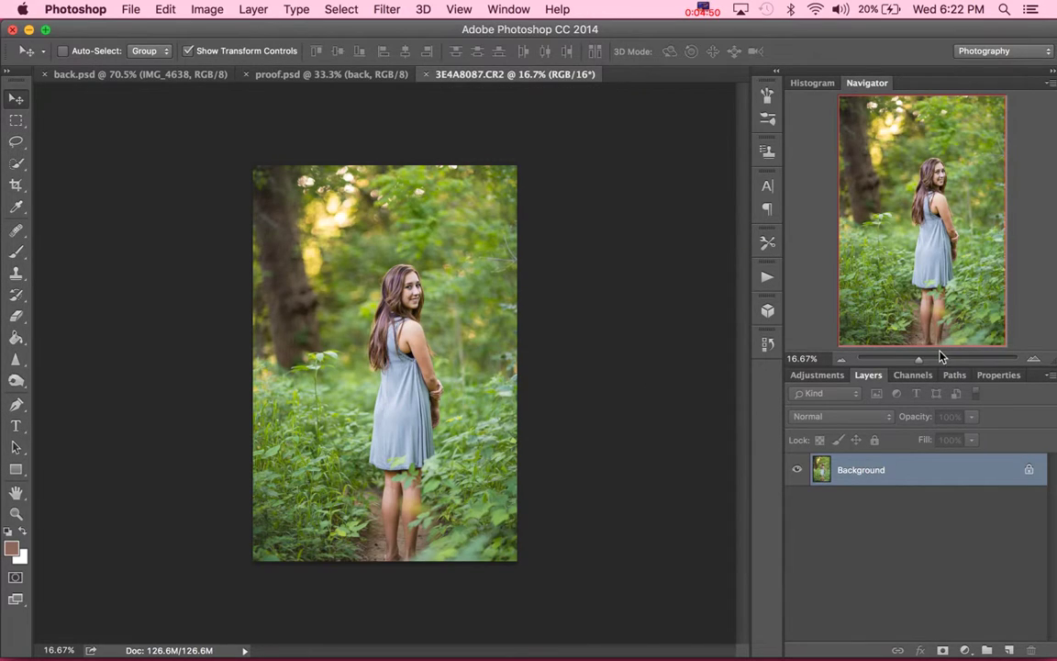
drag(925, 365, 921, 364)
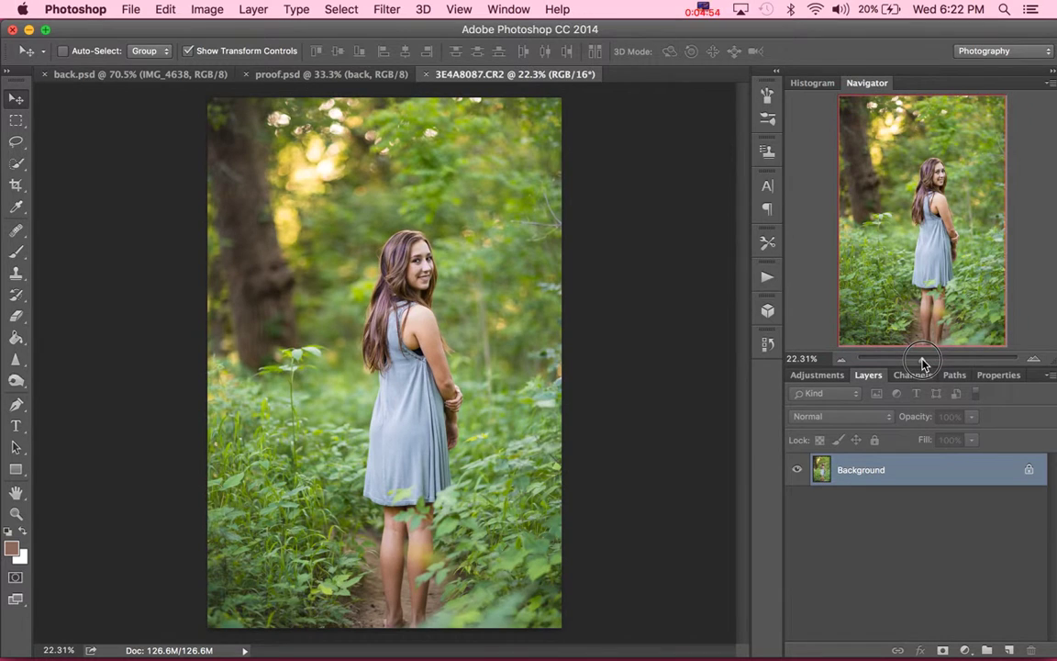
right_click(934, 472)
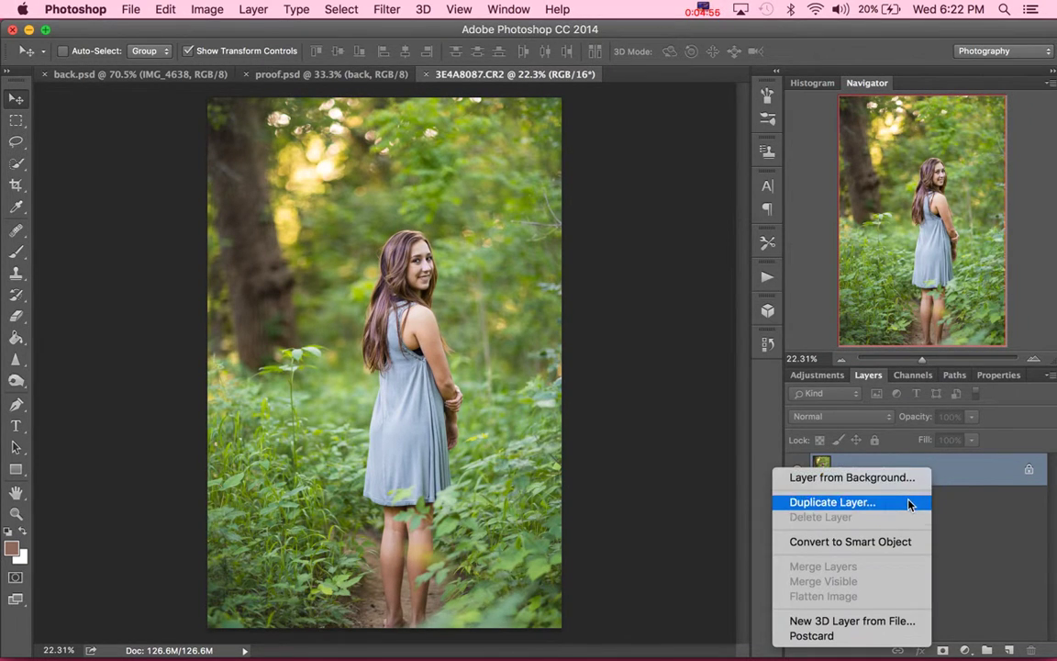
click(909, 503)
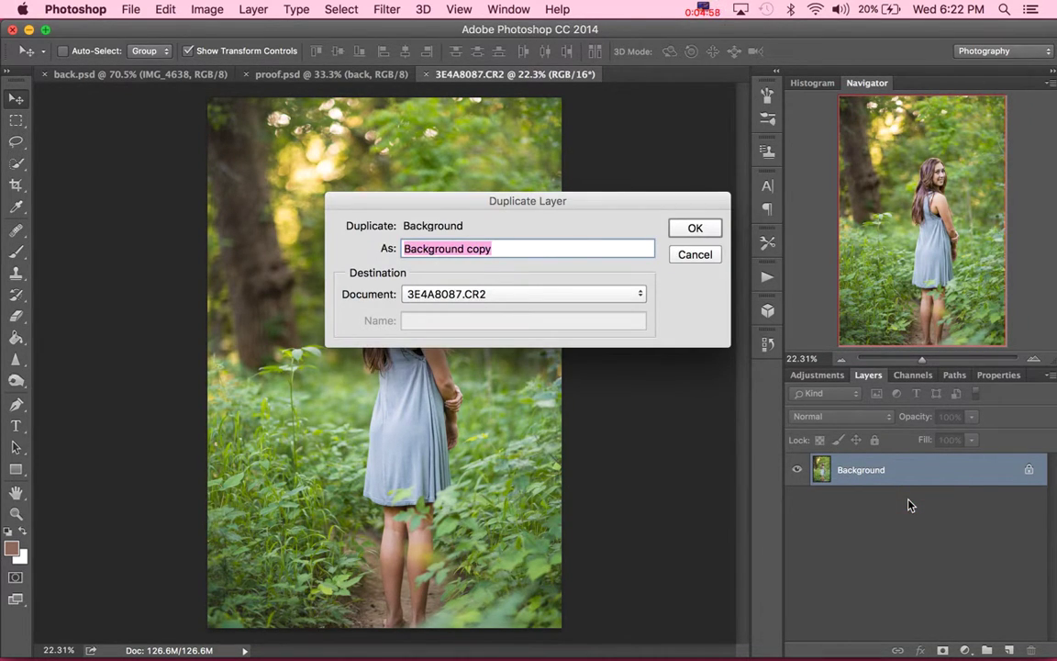
key(Return)
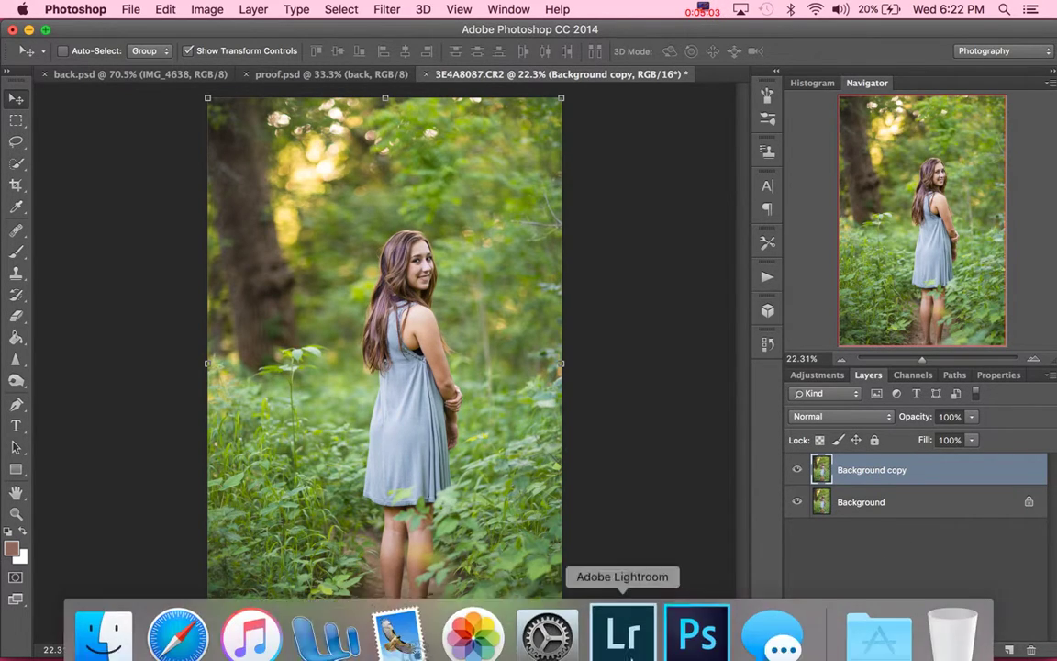
- From Lightroom, send the photo to Adobe Photoshop CC 2014 with Edit In
click(620, 622)
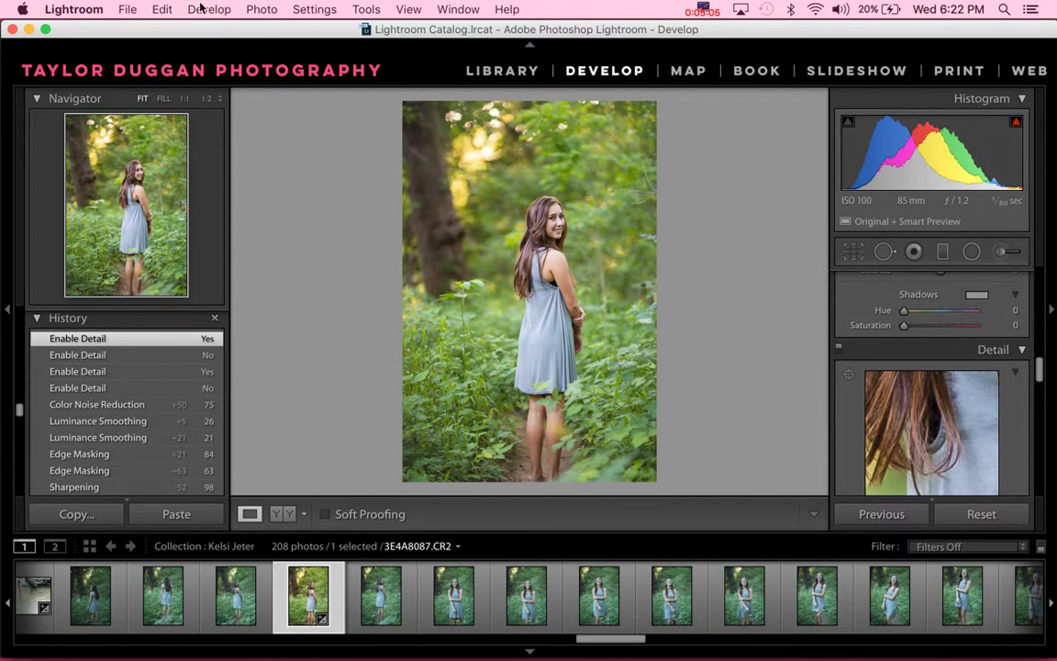
click(263, 8)
mouse_move(261, 96)
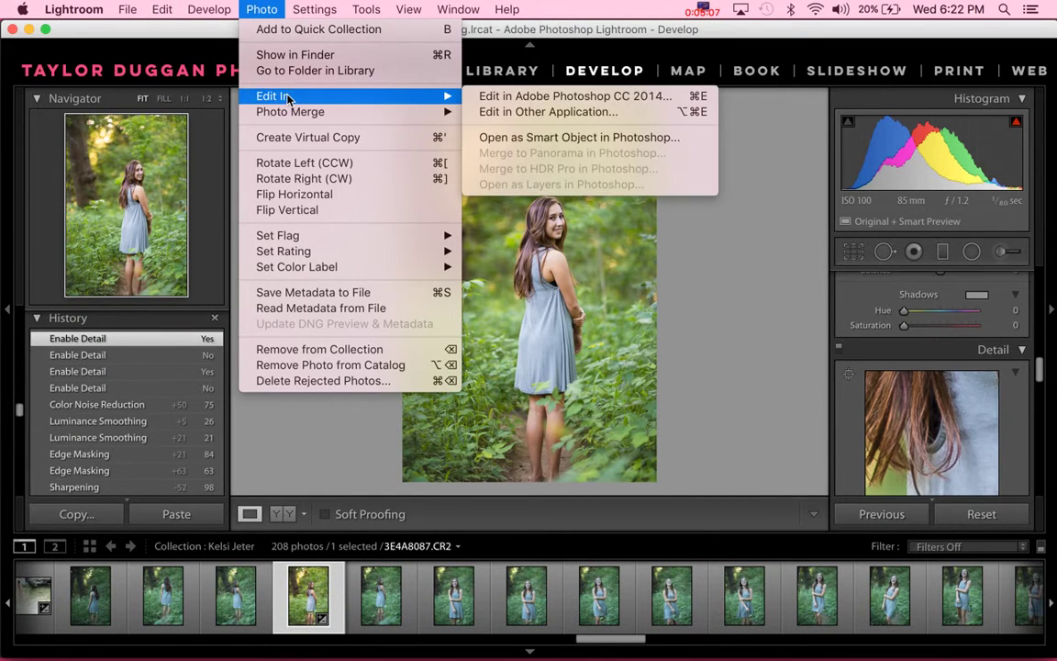
click(571, 96)
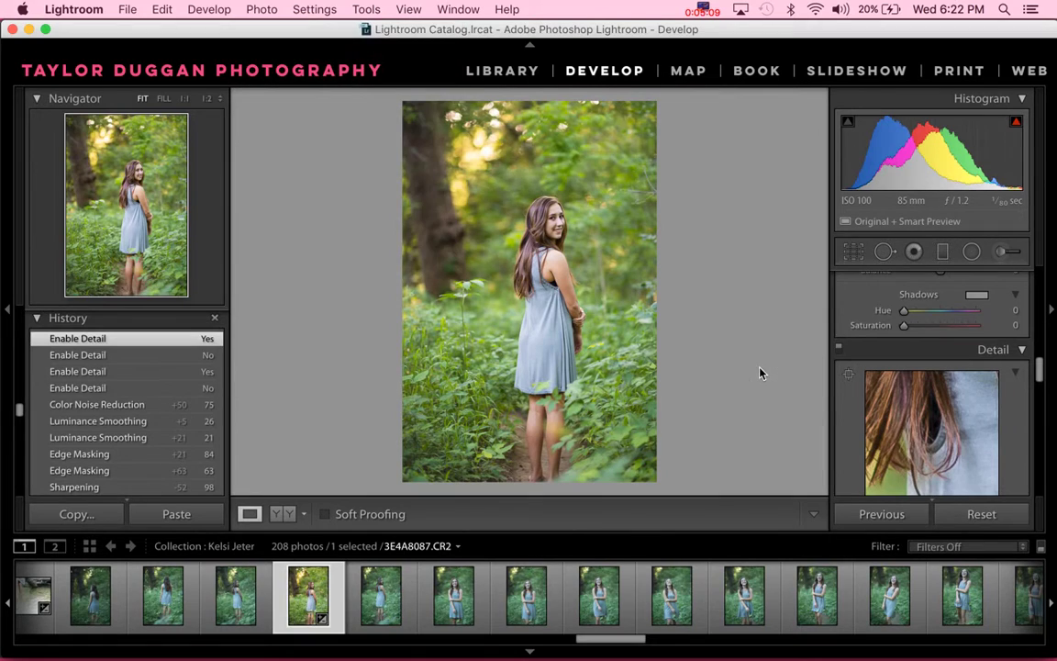
- Return to Photoshop CC 2014 and make Background copy the target layer
mouse_move(698, 642)
click(697, 613)
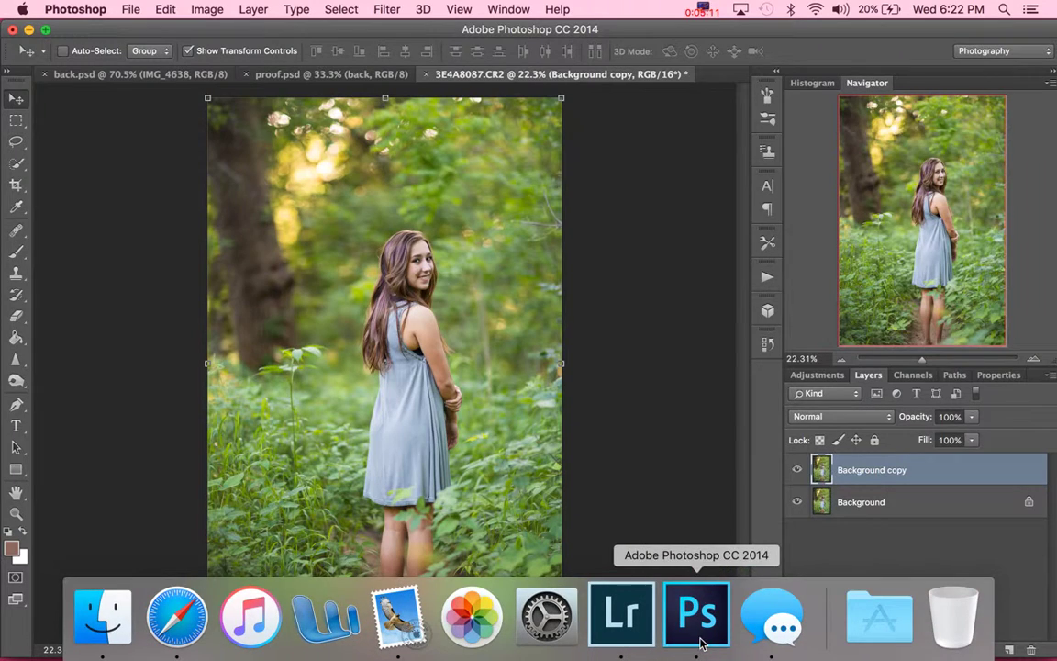
click(889, 576)
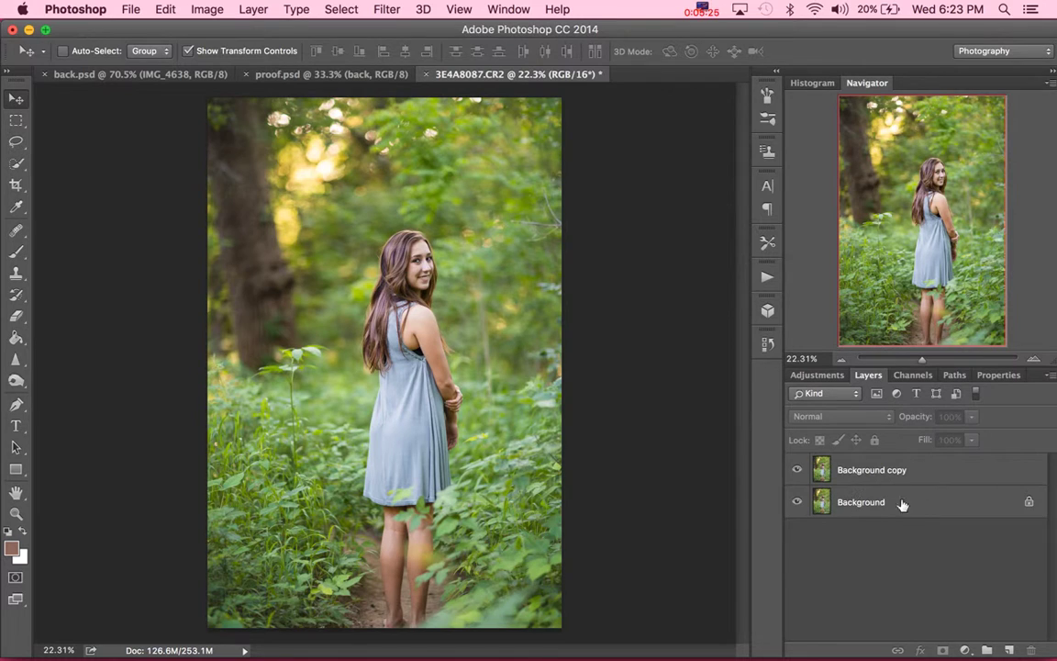
click(871, 482)
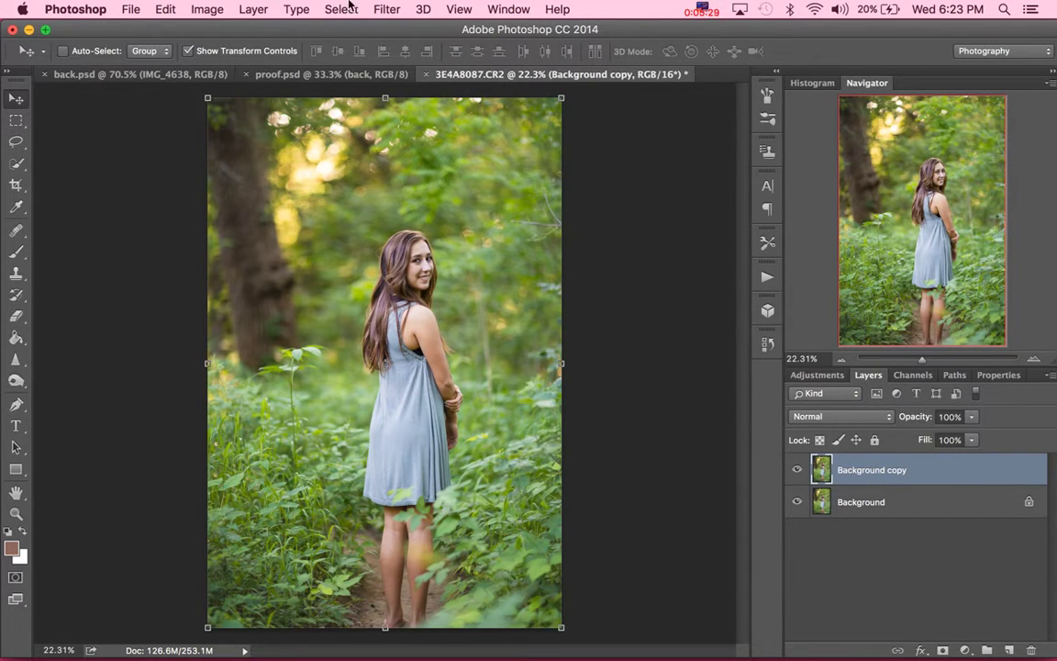
- Open the High Pass filter from Filter > Other
click(381, 7)
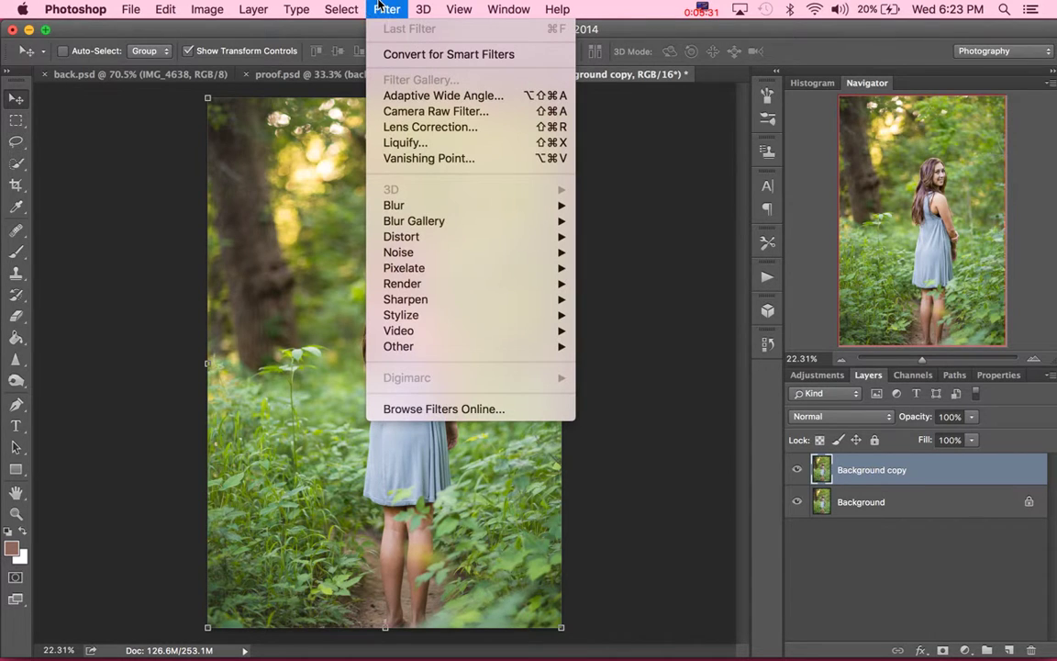
mouse_move(439, 346)
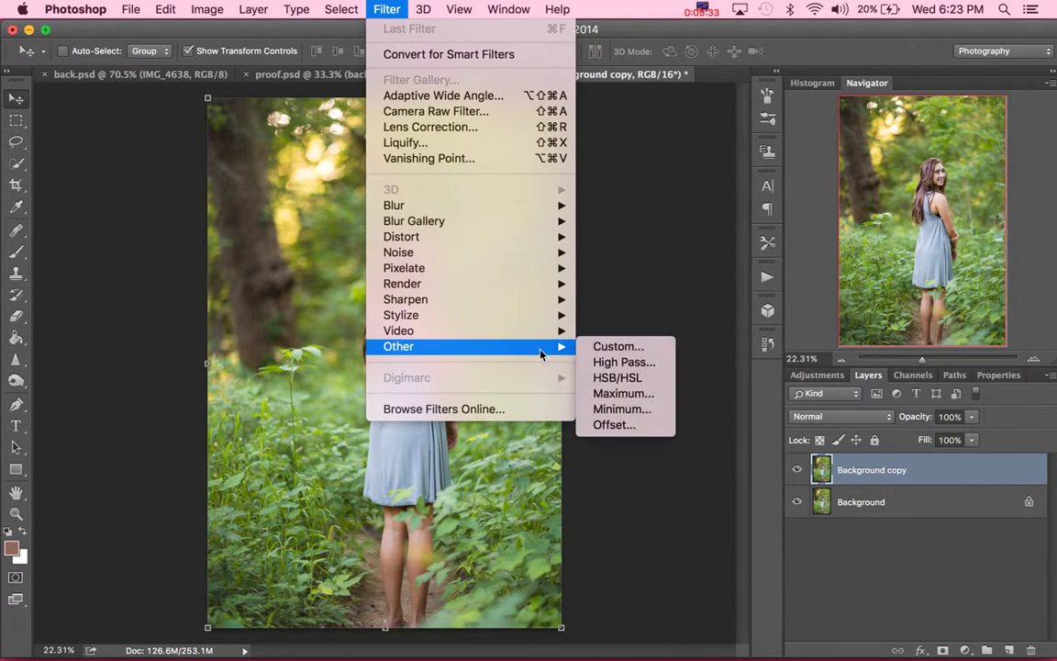
click(612, 364)
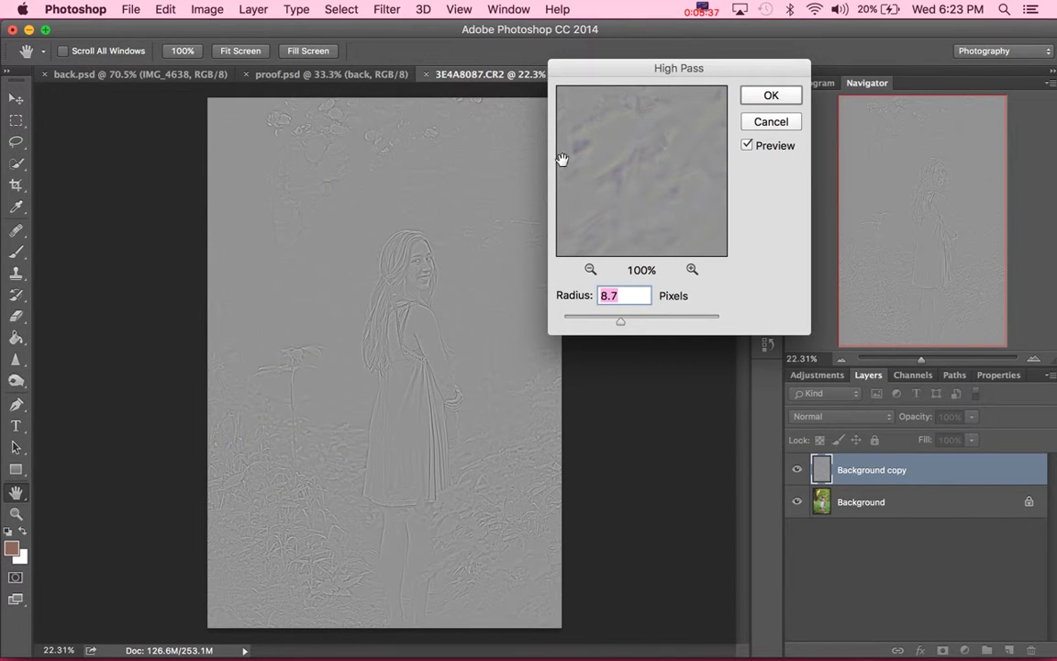
- Test High Pass radii from 1.7 up to about 188 pixels, then apply it at 5.6 pixels
drag(615, 78, 657, 97)
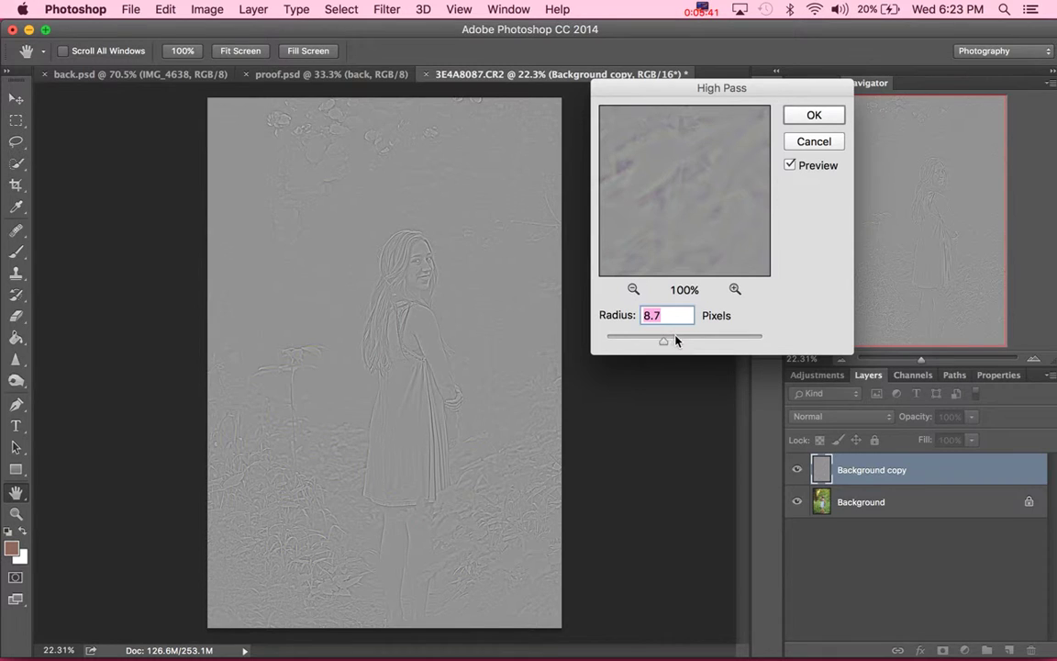
drag(676, 338, 731, 341)
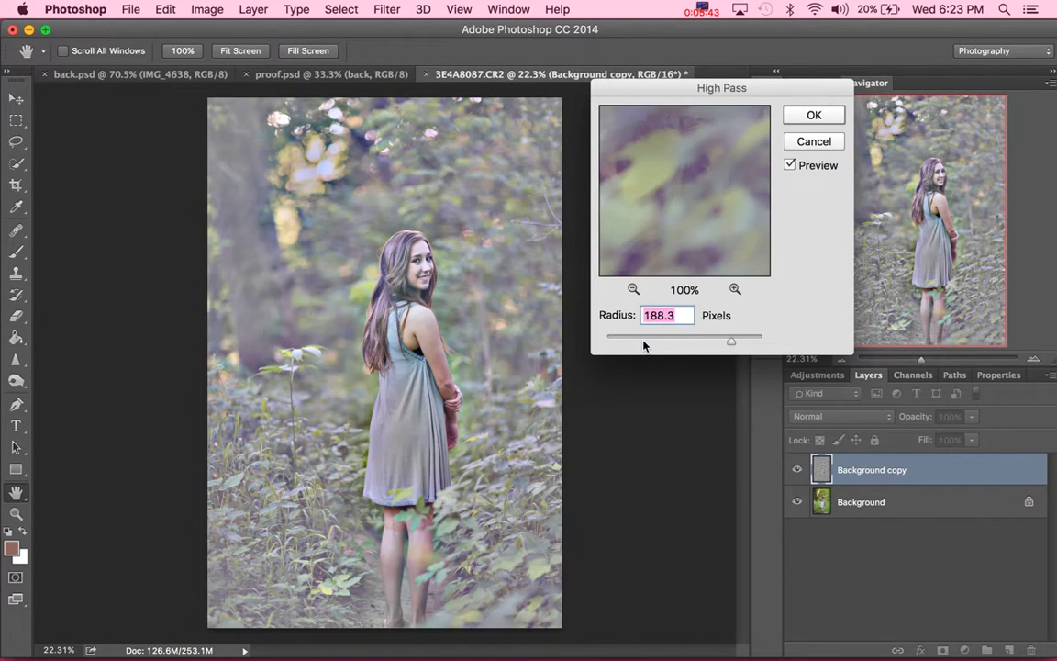
drag(643, 343, 607, 340)
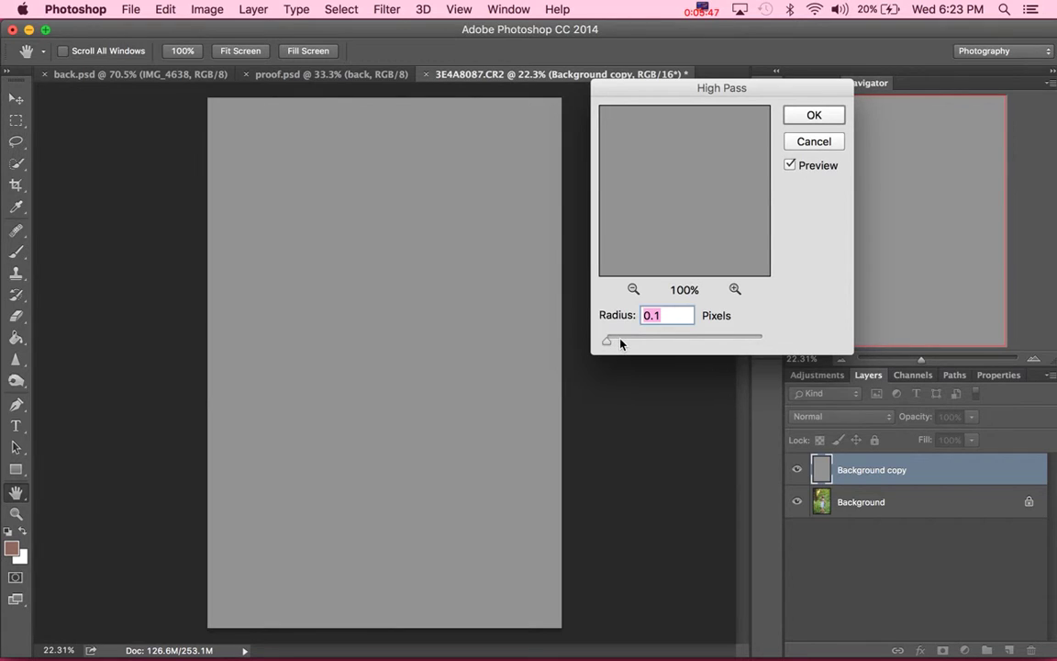
click(620, 340)
drag(621, 343, 642, 344)
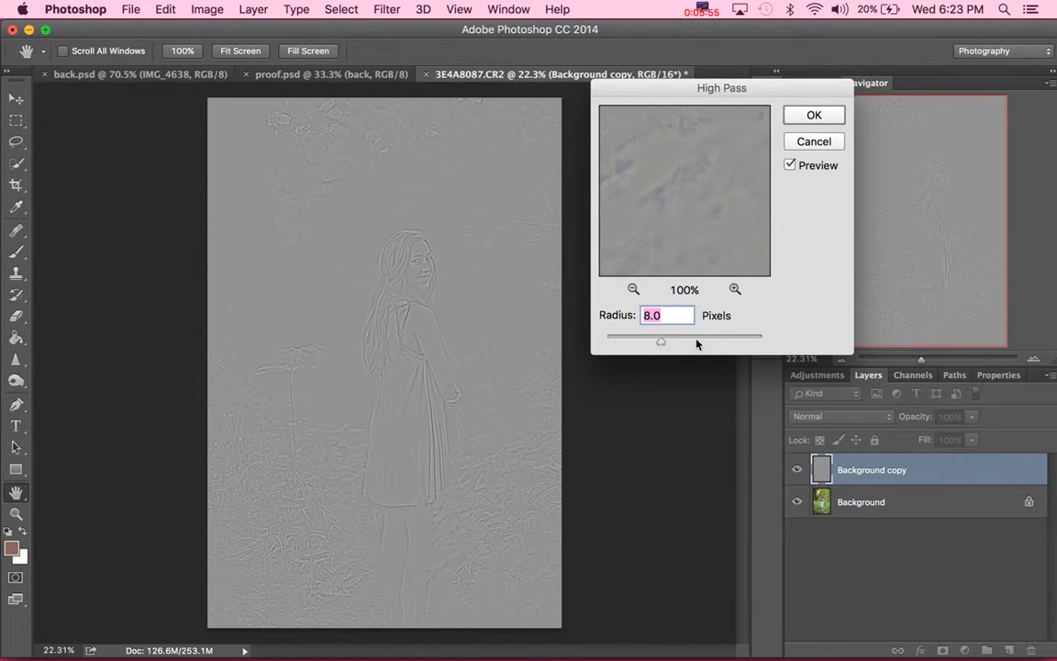
click(747, 341)
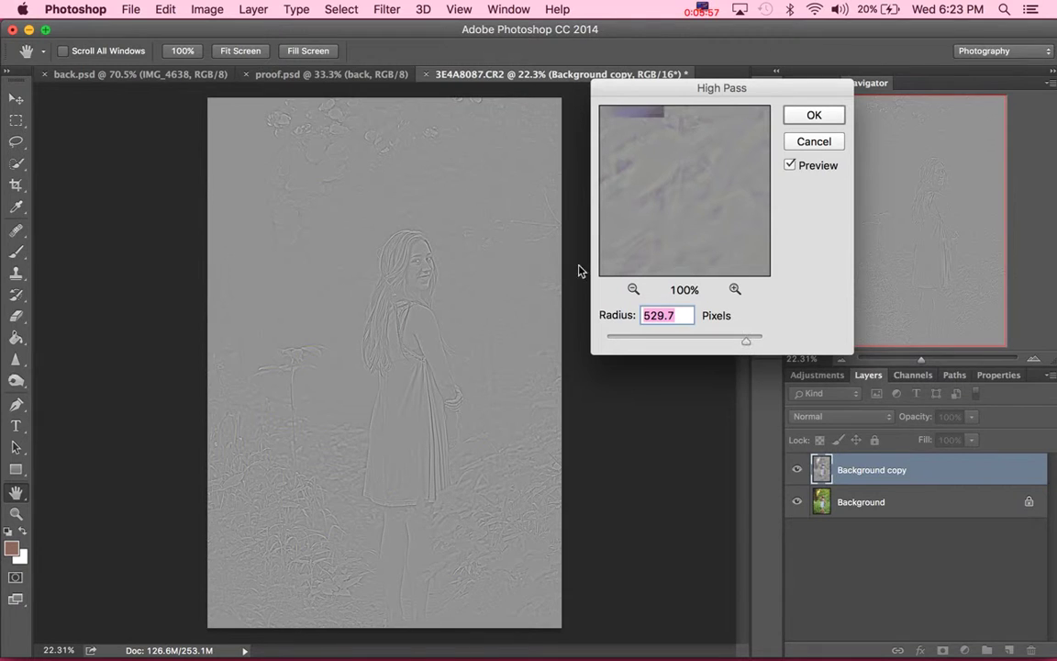
click(732, 340)
click(710, 343)
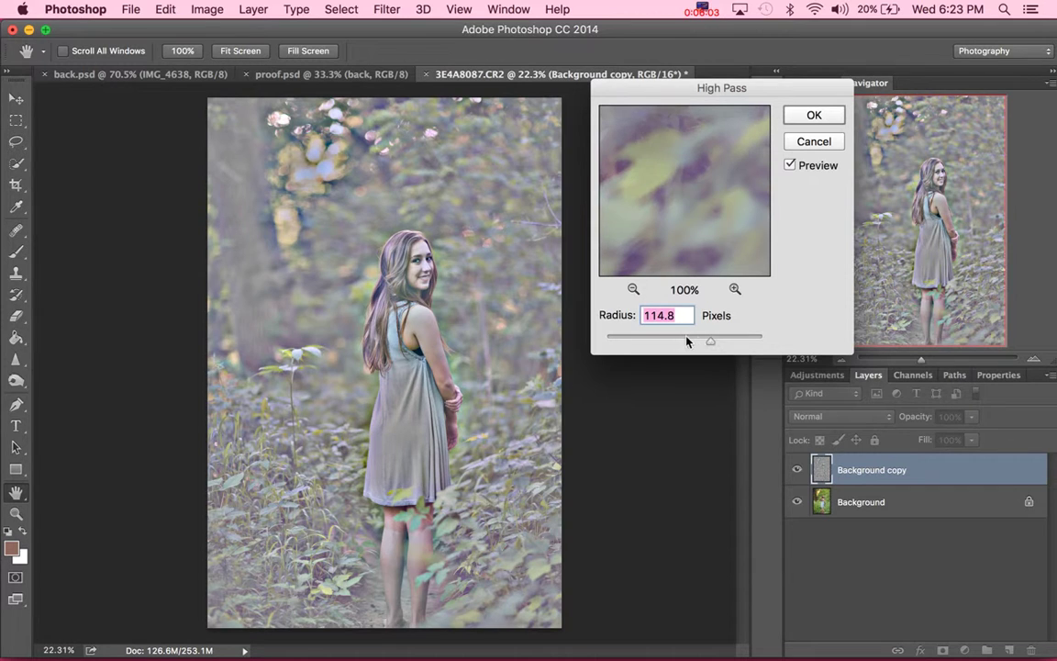
click(676, 341)
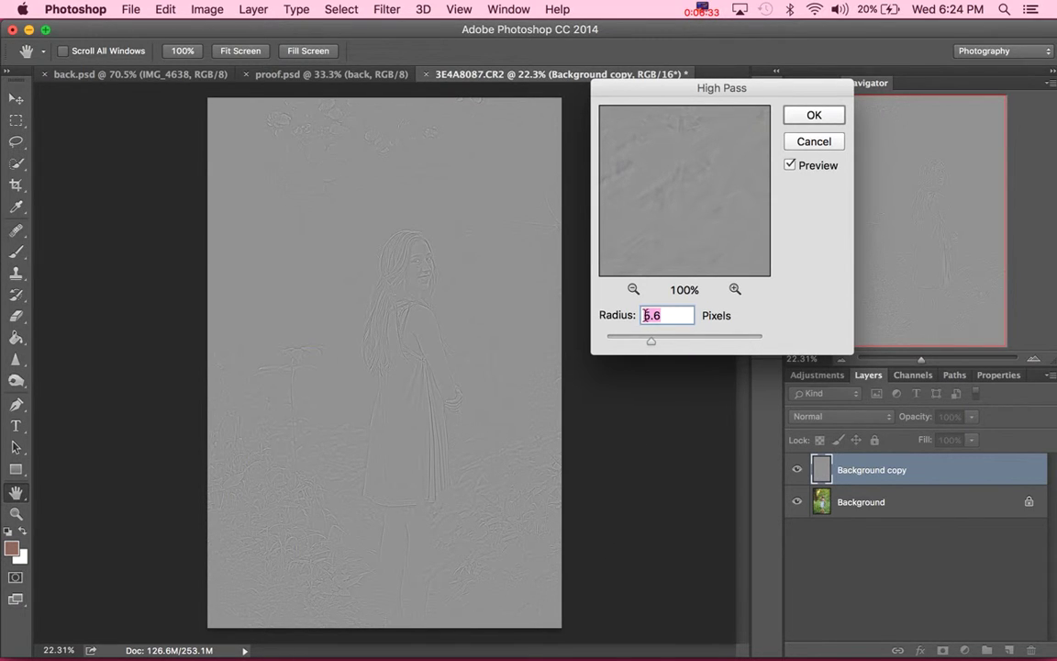
click(796, 117)
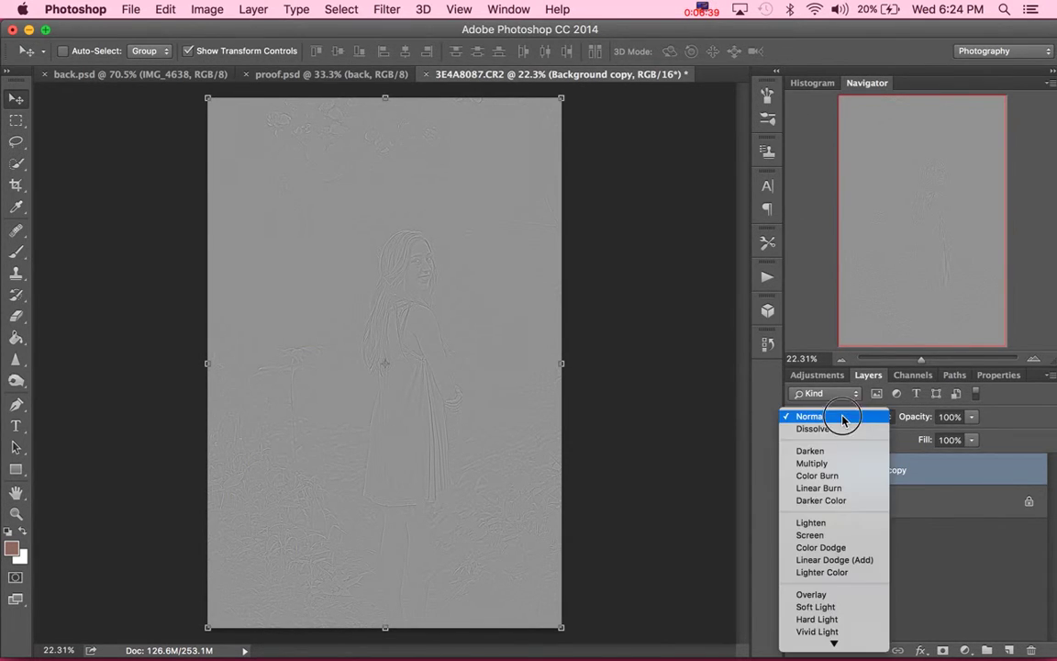
- Try Linear, Vivid, Hard and Soft Light blending on the High Pass layer, toggling it to compare
scroll(840, 431, down, 5)
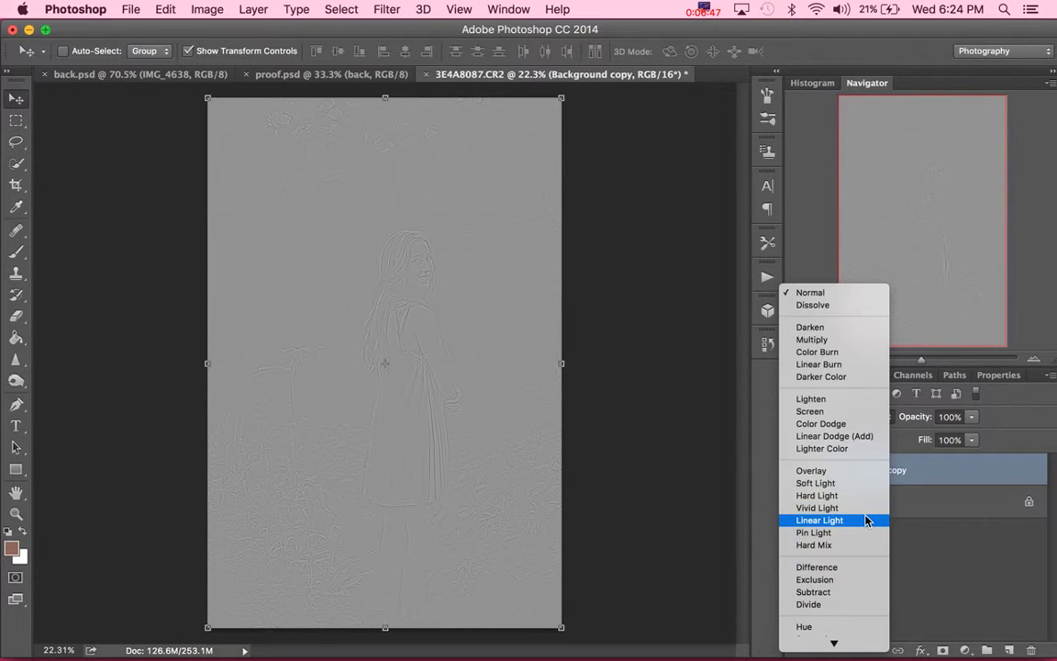
scroll(865, 520, down, 1)
click(865, 520)
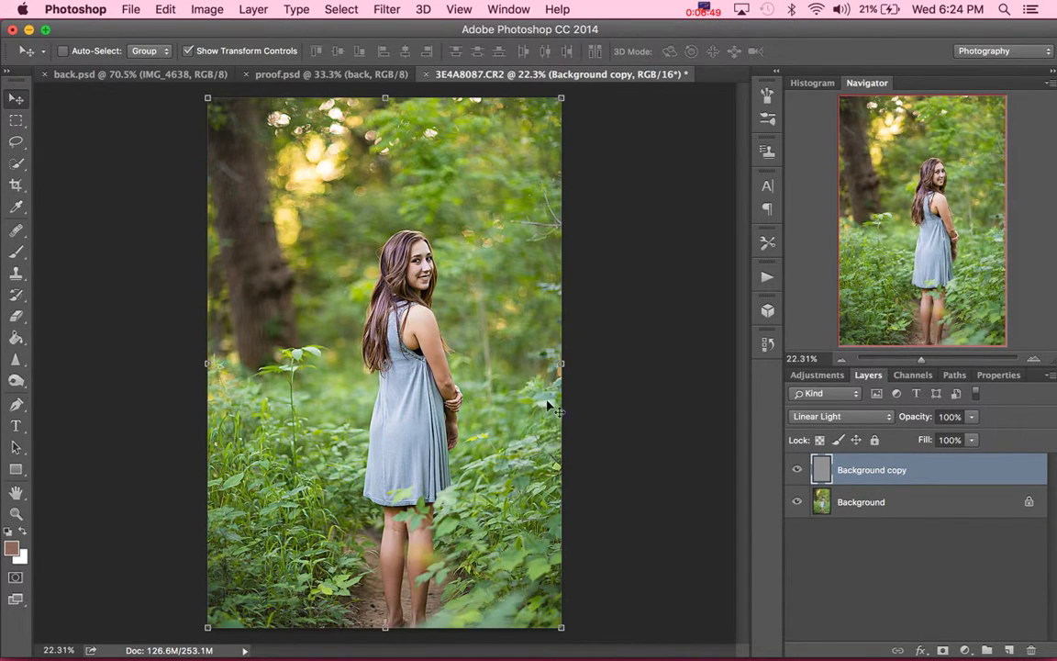
click(868, 416)
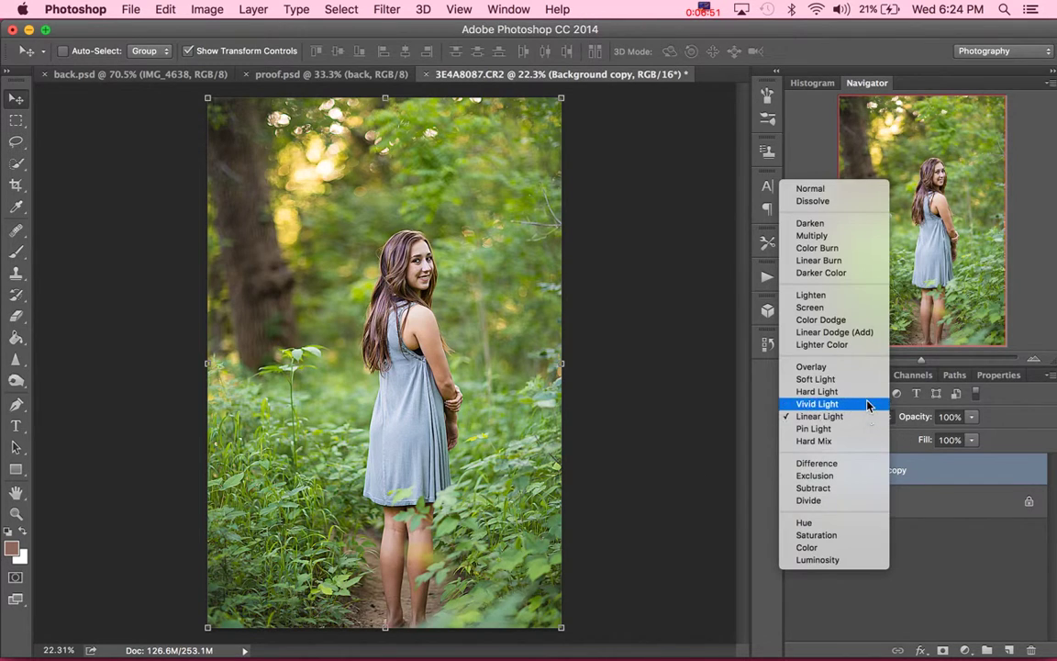
click(868, 405)
click(857, 415)
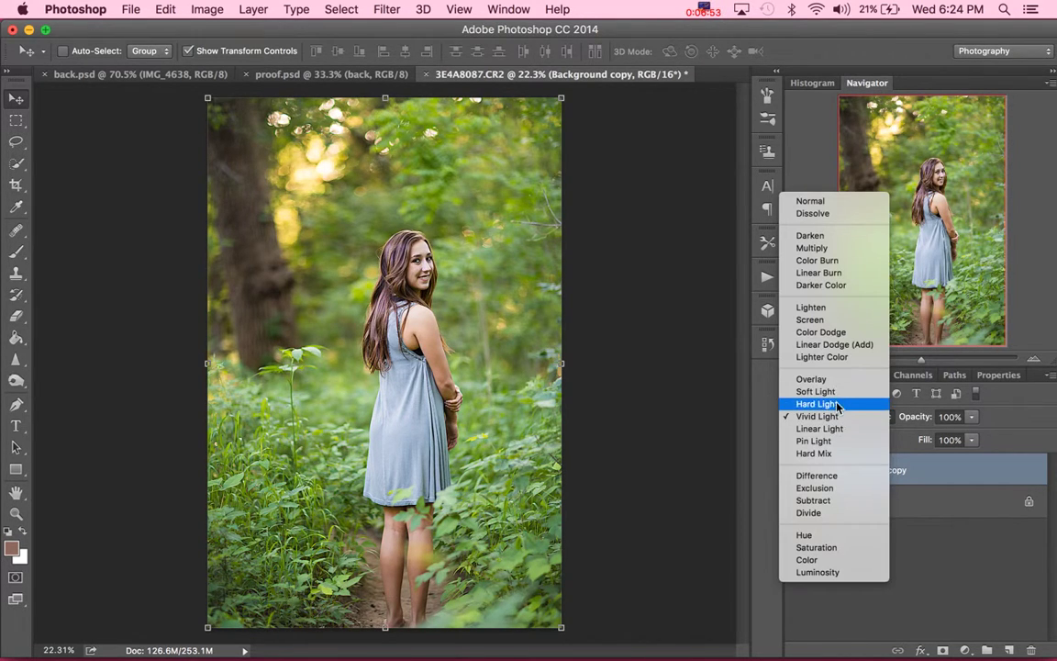
click(836, 402)
click(833, 416)
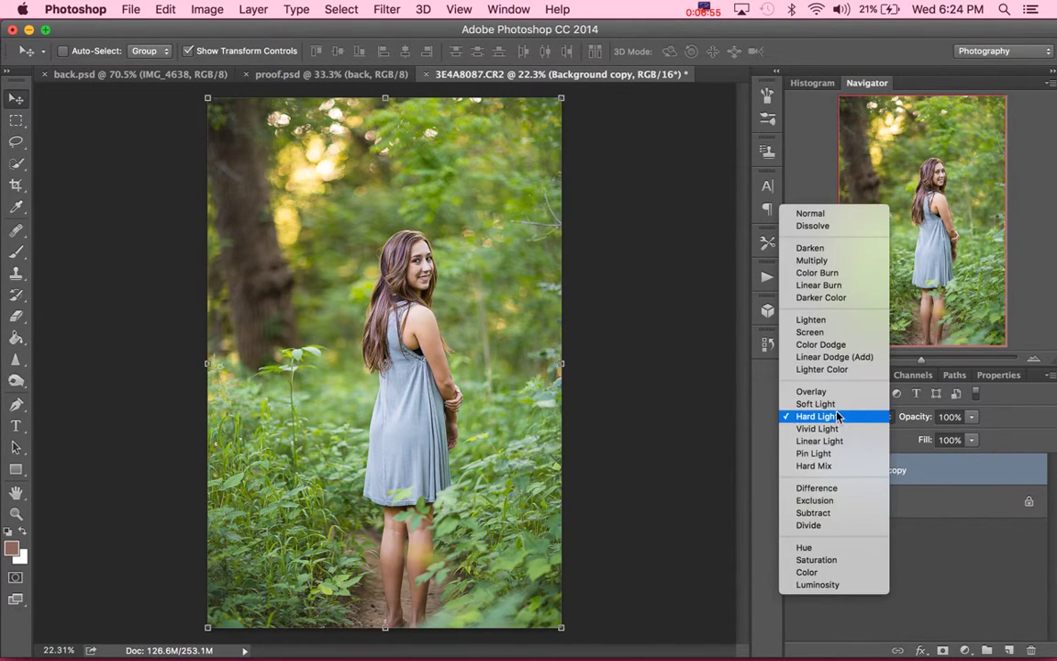
click(837, 404)
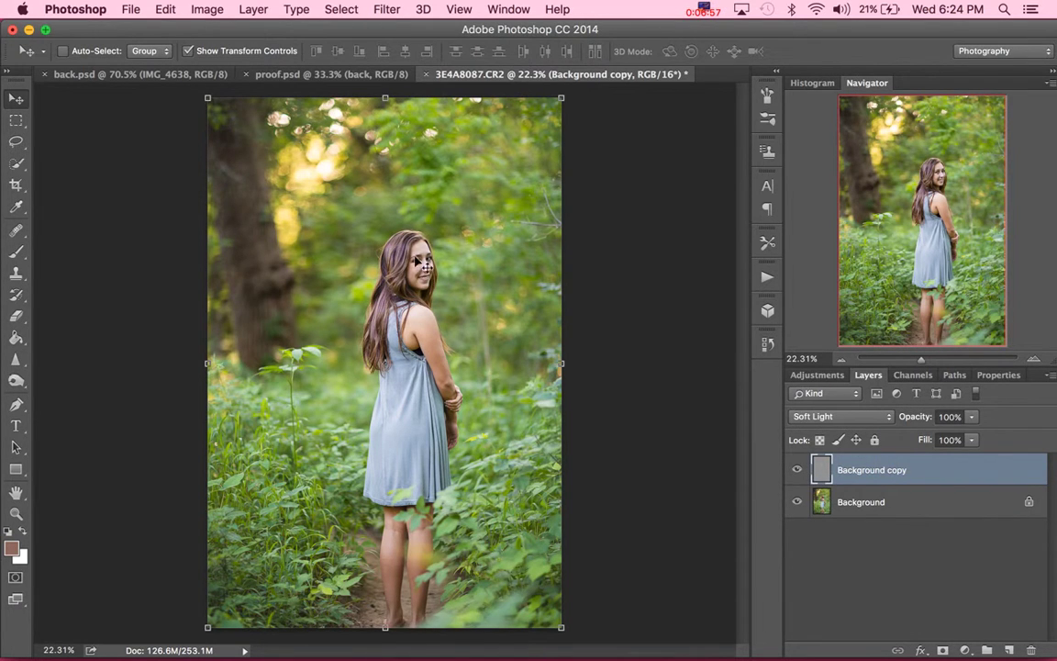
click(797, 477)
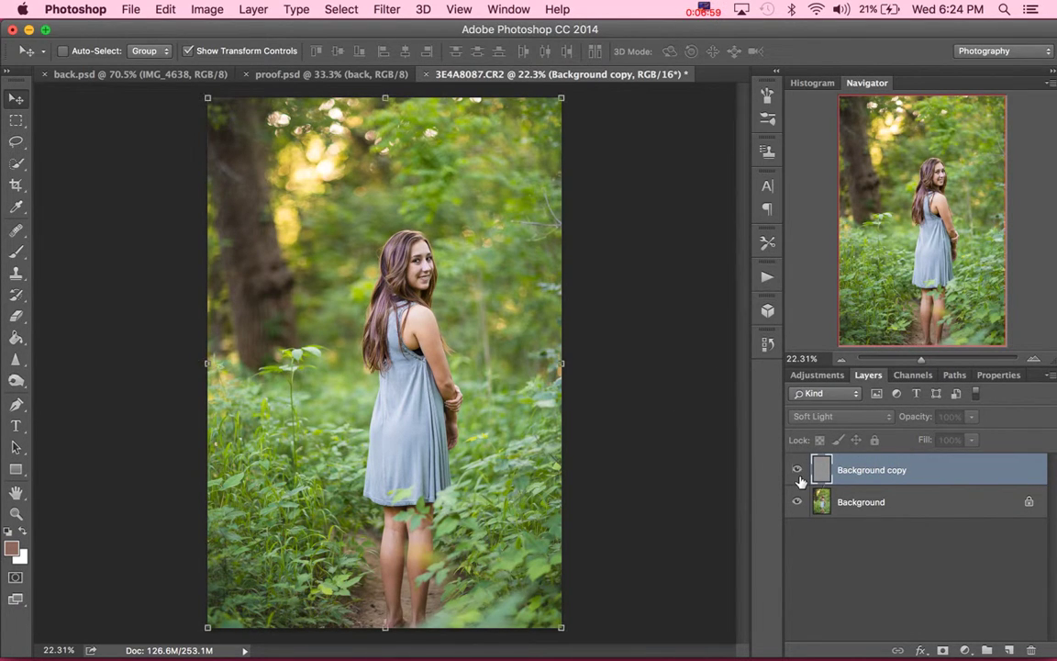
click(798, 477)
click(798, 477)
click(797, 477)
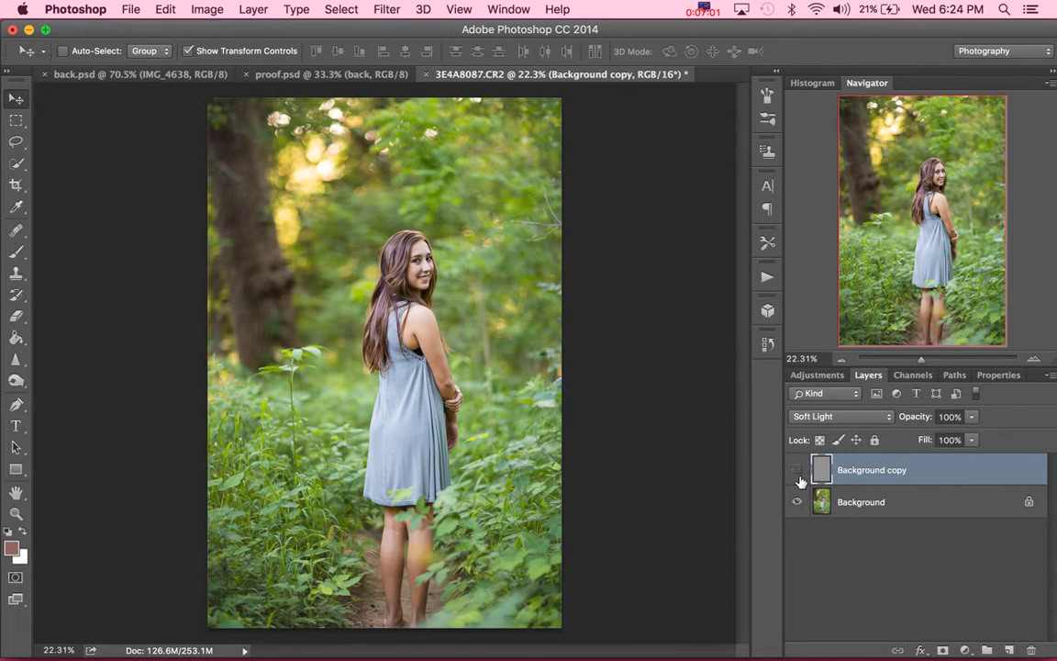
click(797, 477)
click(797, 477)
- Set the High Pass layer to Hard Light and toggle its visibility to judge the sharpening
click(826, 415)
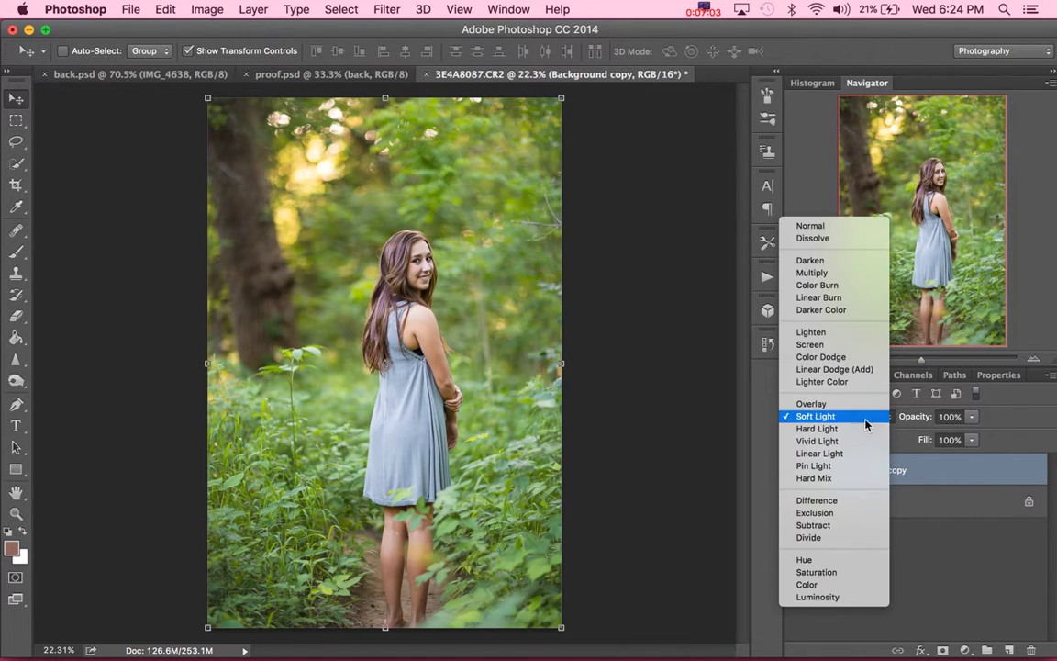
click(866, 428)
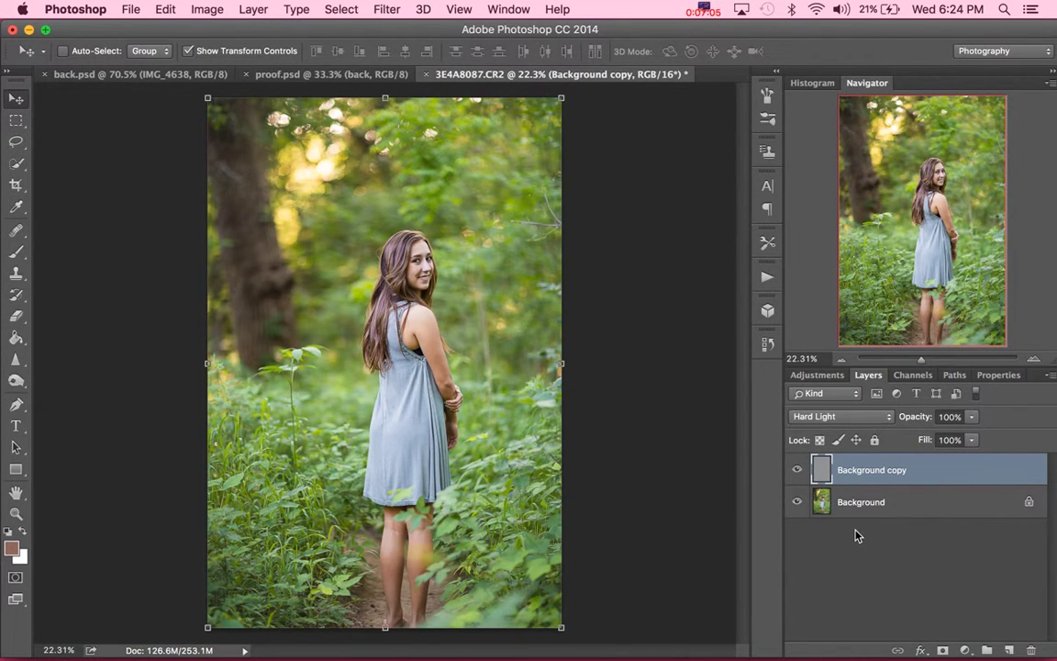
click(797, 472)
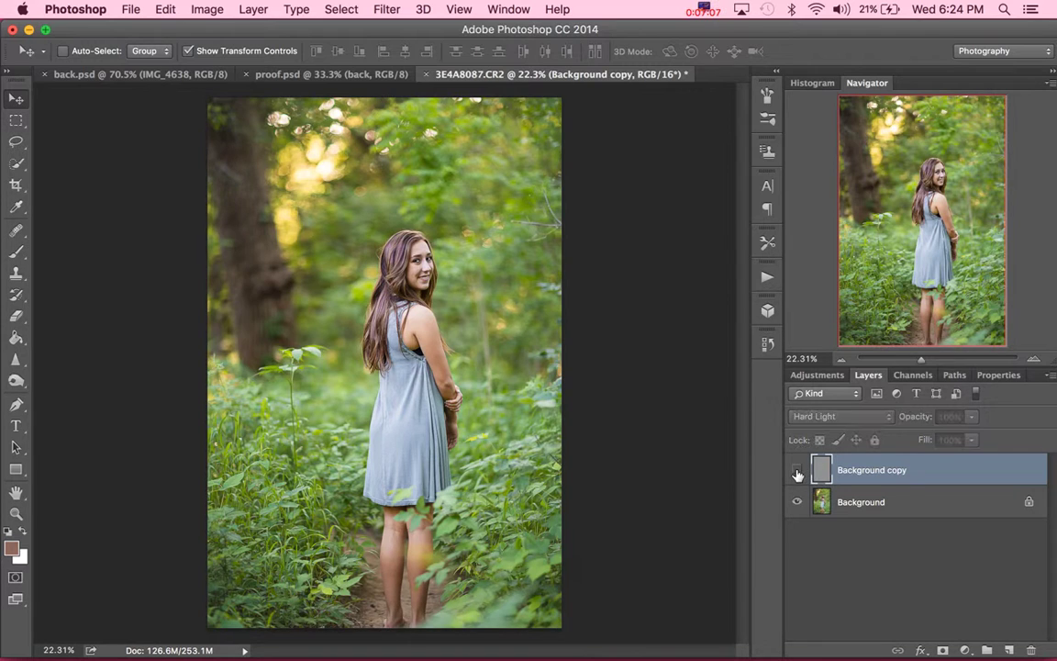
click(797, 473)
click(797, 473)
click(798, 472)
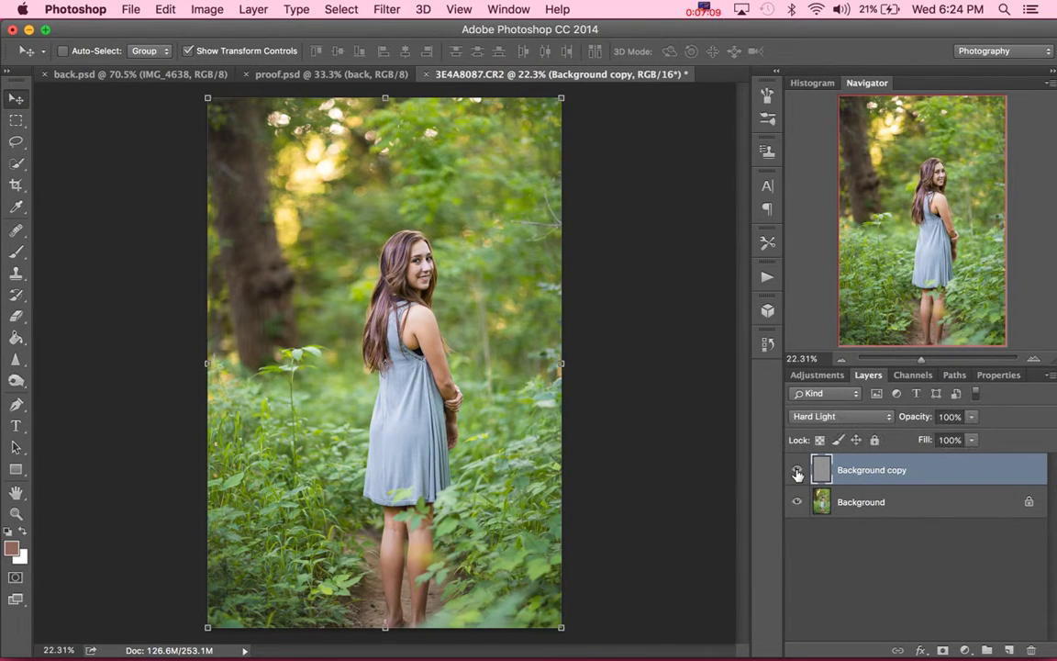
click(797, 472)
click(797, 472)
click(796, 472)
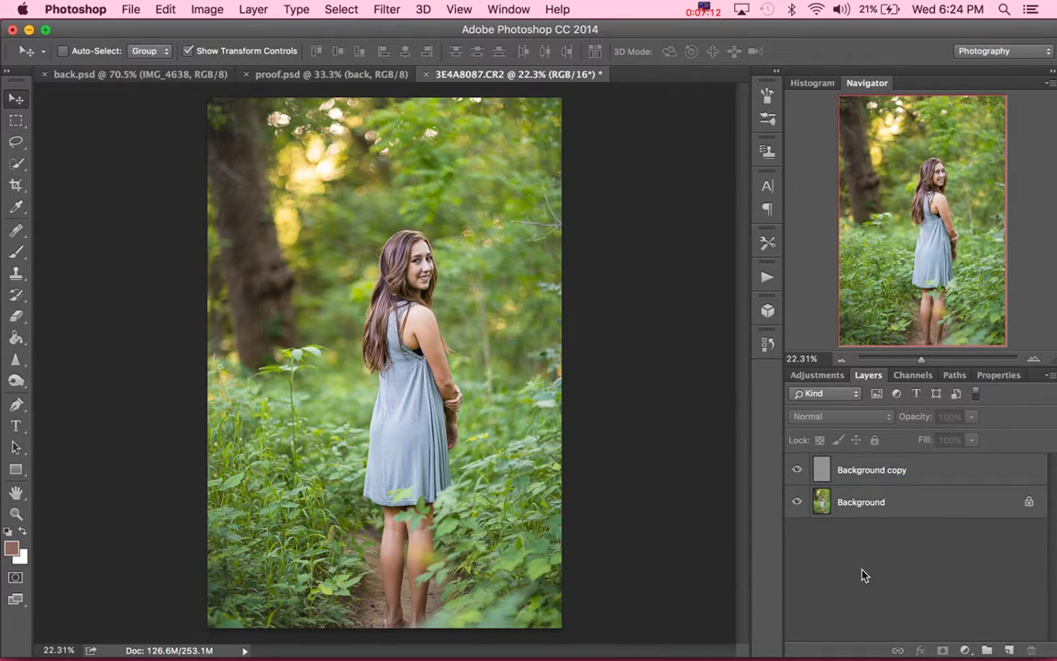
click(795, 472)
click(896, 475)
- Add a layer mask to Background copy and set a 508 px brush
click(943, 650)
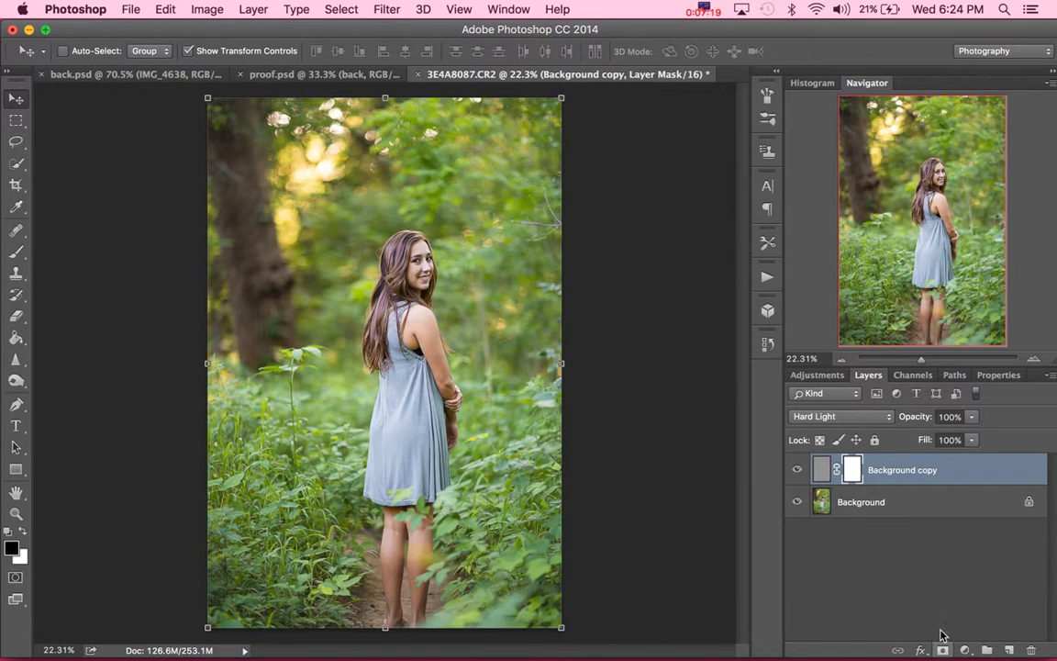
click(16, 250)
right_click(367, 396)
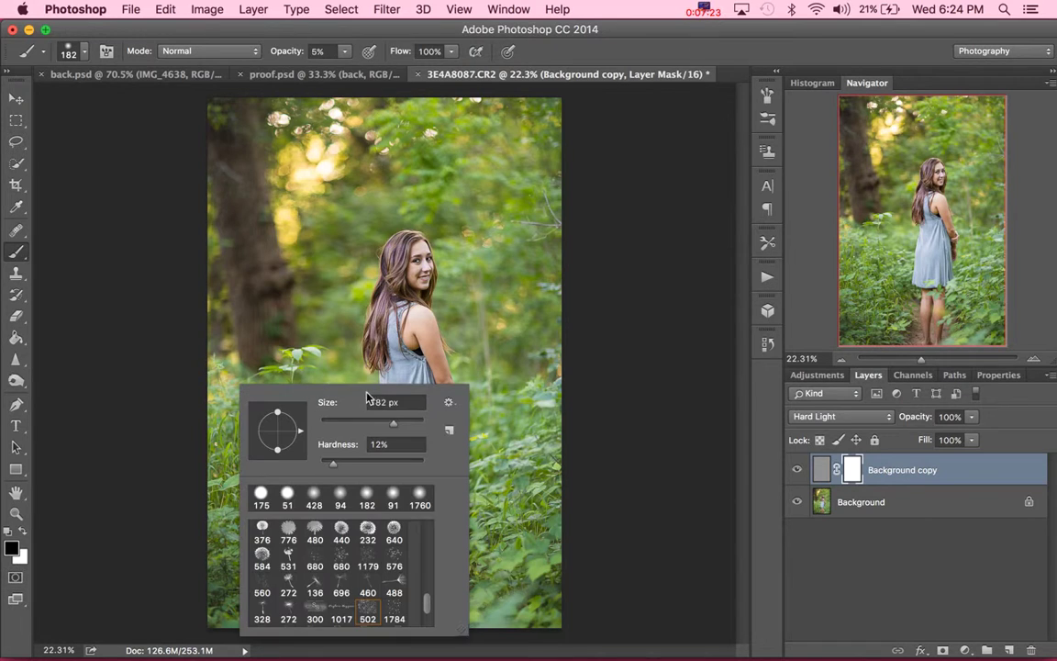
text(508)
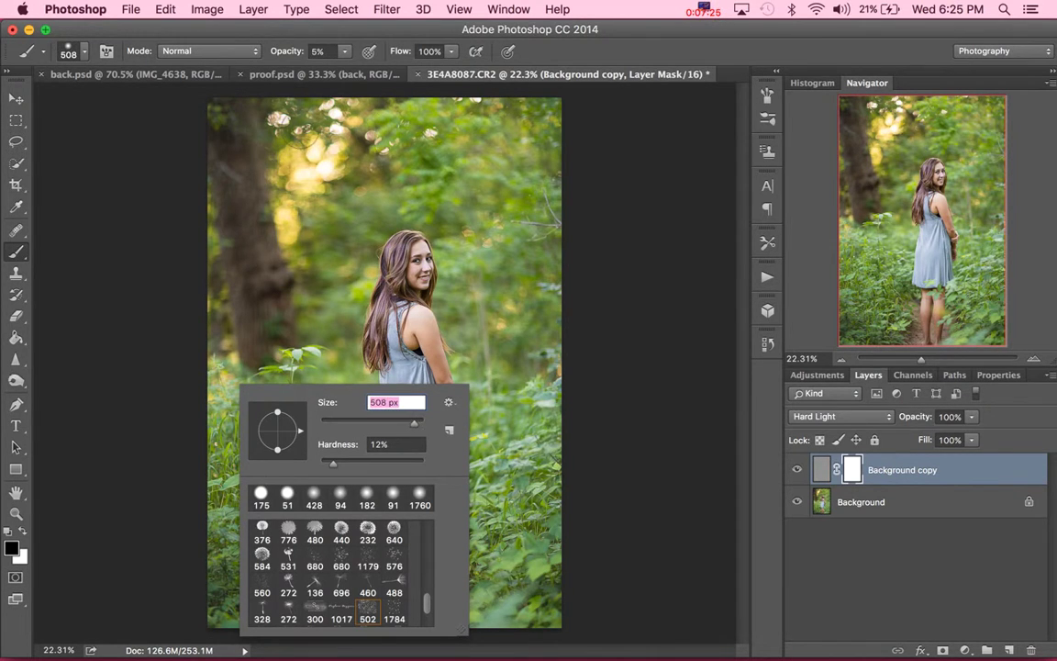
key(Return)
- Paint black on the mask over the forest on the left, right and lower areas
mouse_move(344, 128)
mouse_down()
mouse_move(213, 388)
mouse_move(204, 447)
mouse_up()
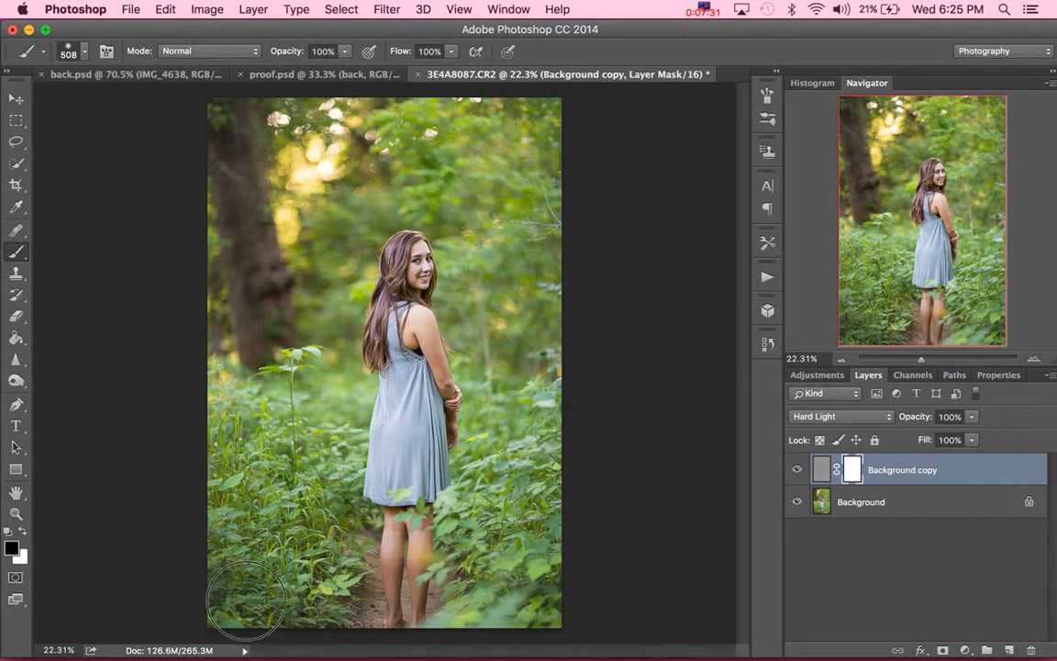
mouse_move(271, 606)
mouse_down()
mouse_move(217, 413)
mouse_move(284, 366)
mouse_move(275, 316)
mouse_up()
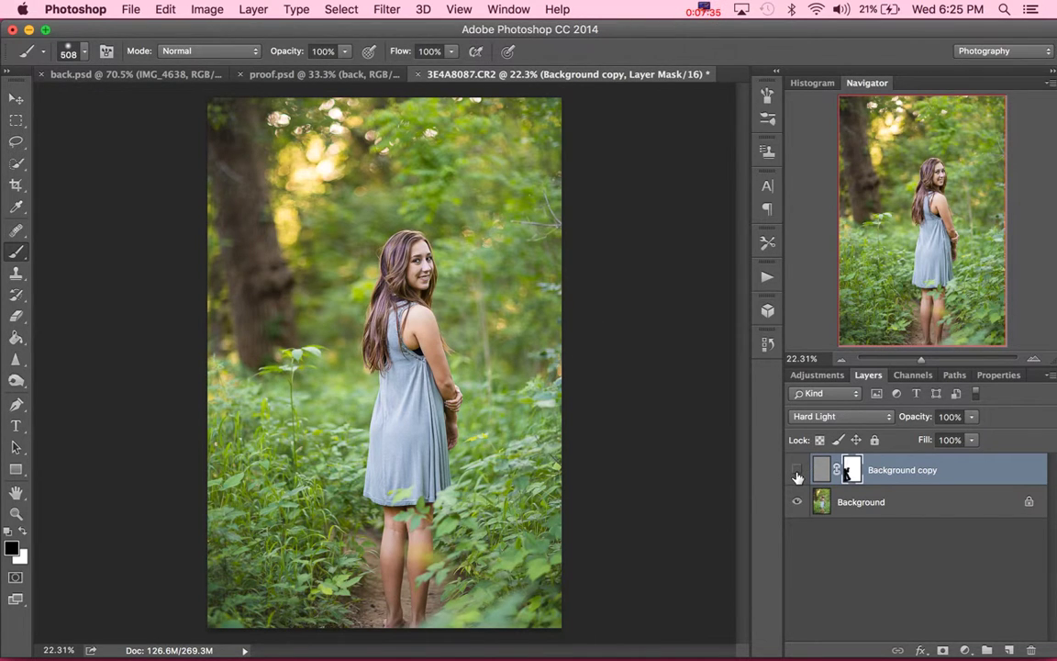
mouse_move(534, 551)
mouse_down()
mouse_move(497, 440)
mouse_move(519, 367)
mouse_up()
mouse_move(463, 477)
mouse_down()
mouse_move(496, 562)
mouse_move(510, 569)
mouse_up()
mouse_move(343, 586)
mouse_down()
mouse_move(284, 378)
mouse_move(209, 396)
mouse_move(212, 559)
mouse_up()
click(951, 554)
- Toggle the masked sharpening layer's visibility to compare the result
click(798, 470)
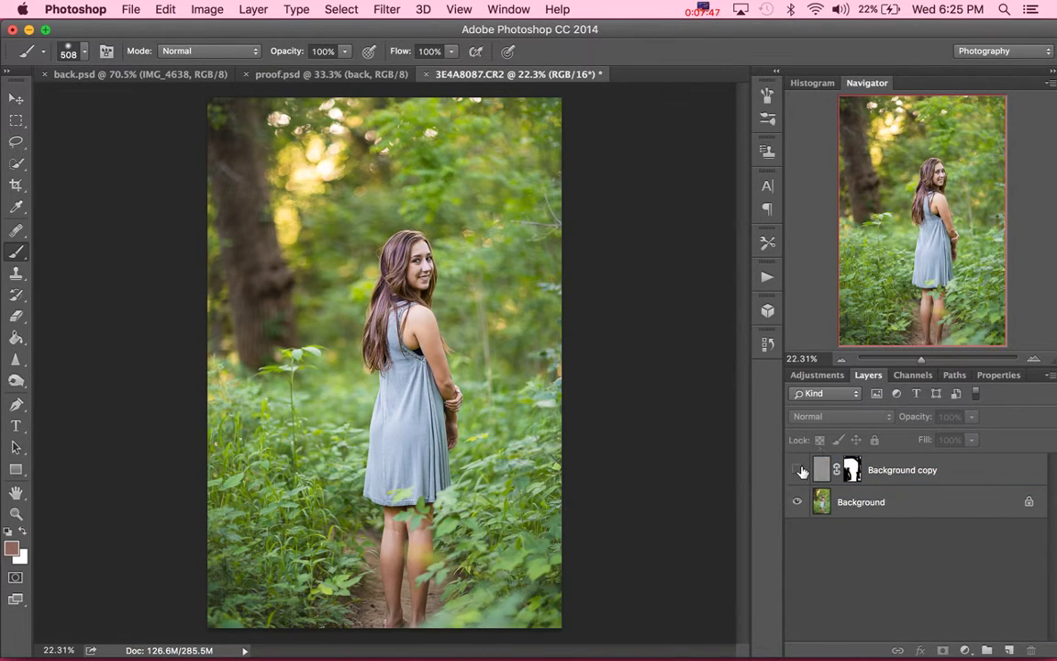
click(798, 470)
click(797, 470)
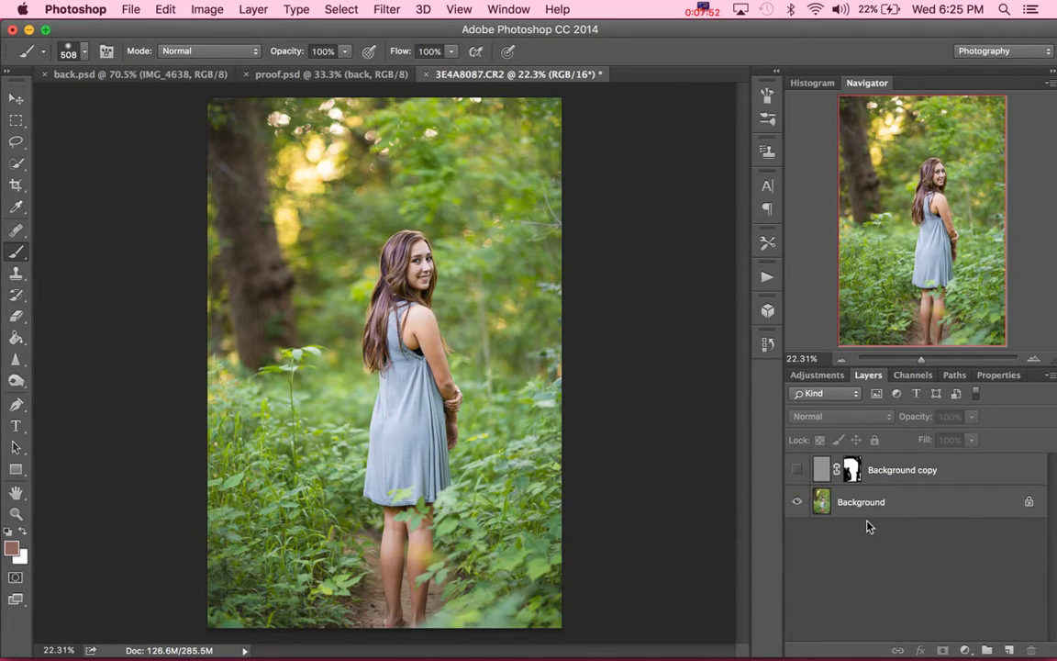
click(796, 469)
- Delete Background copy and duplicate the Background layer again as a fresh copy
click(962, 475)
key(Delete)
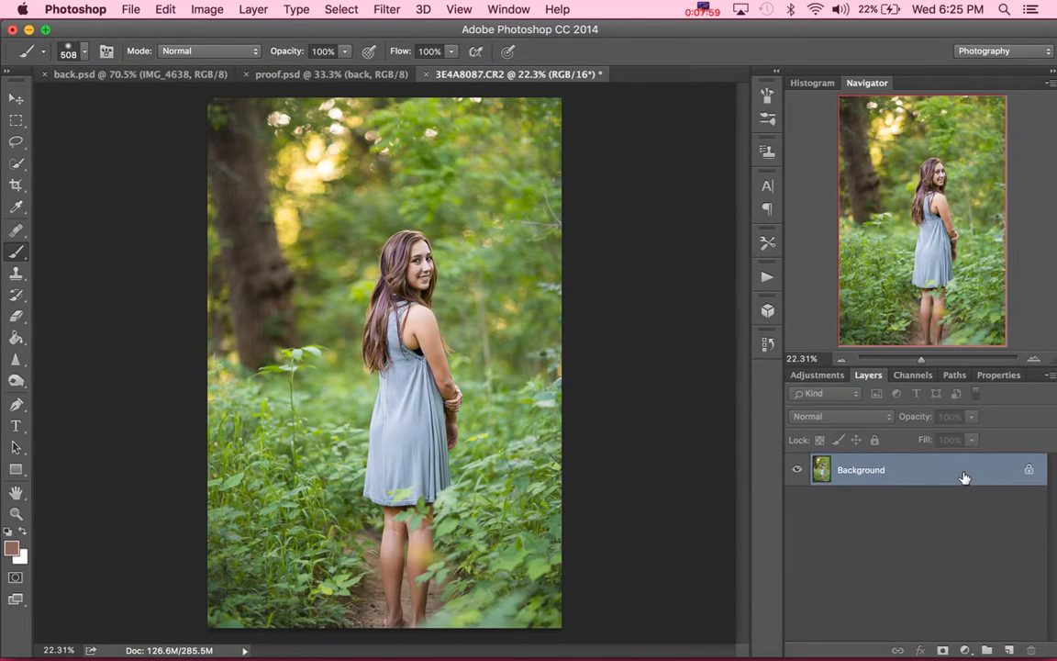
right_click(963, 475)
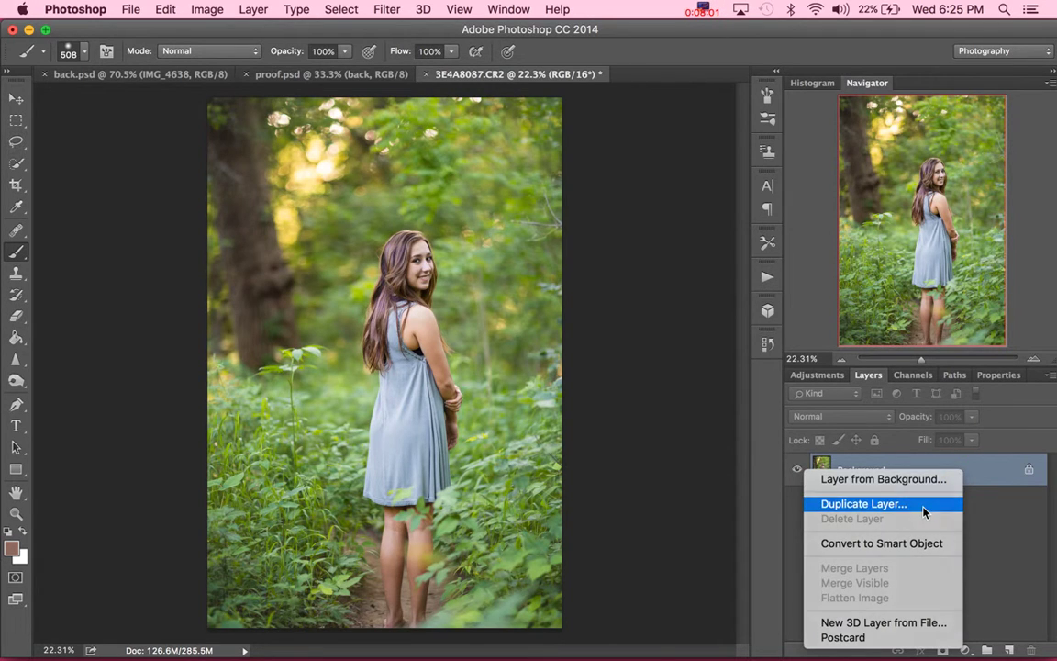
click(864, 504)
key(Return)
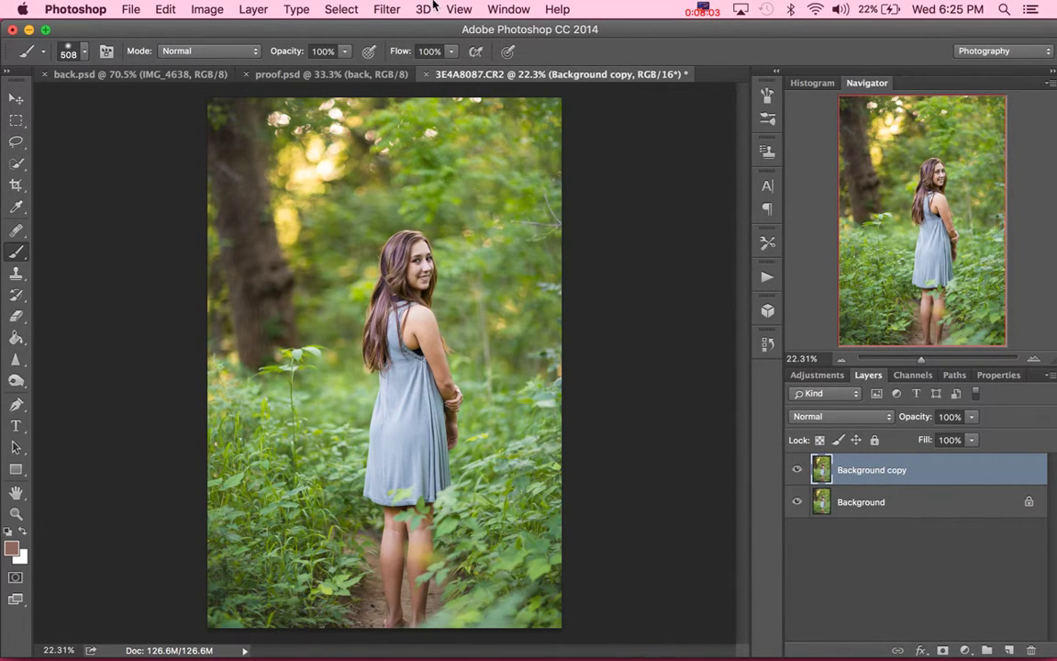
click(386, 9)
- Open Unsharp Mask on the background copy and lower the Threshold to 12 levels
mouse_move(404, 229)
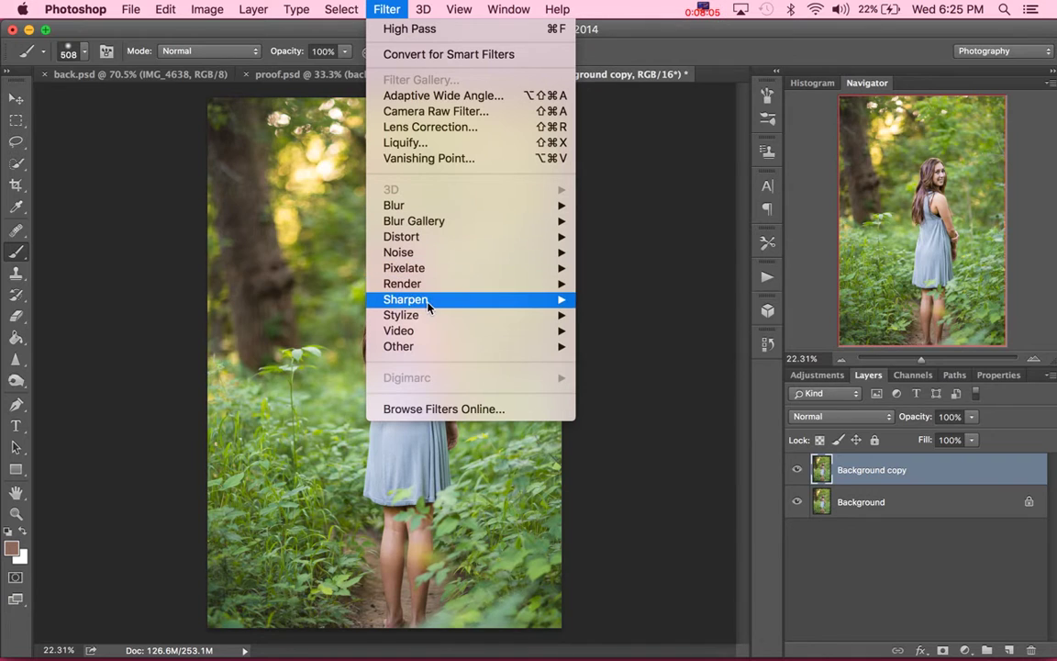
mouse_move(431, 300)
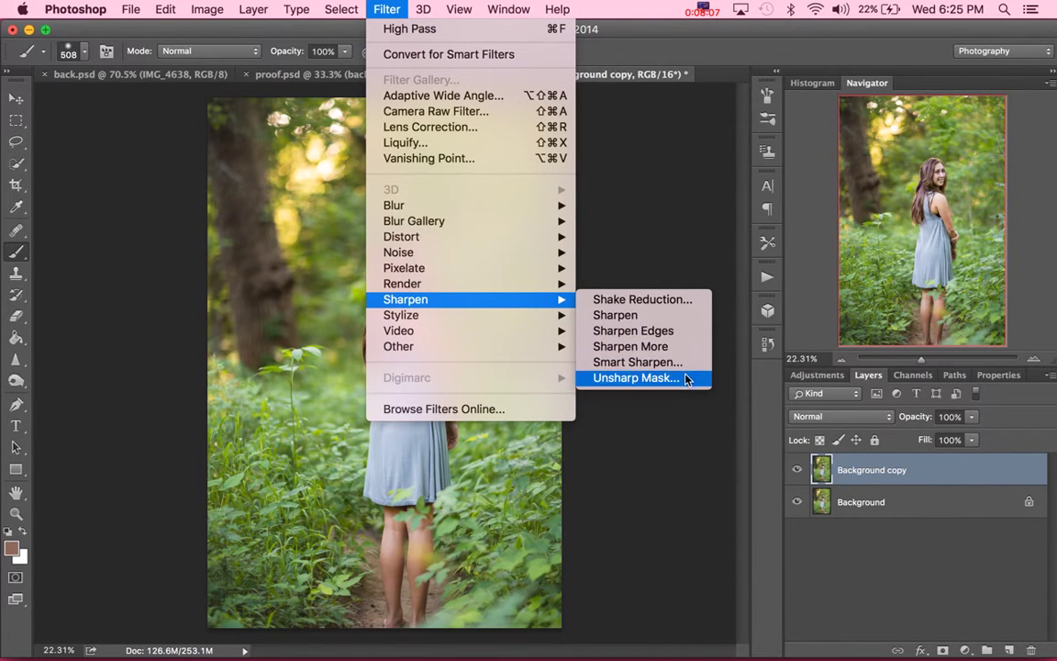
click(684, 377)
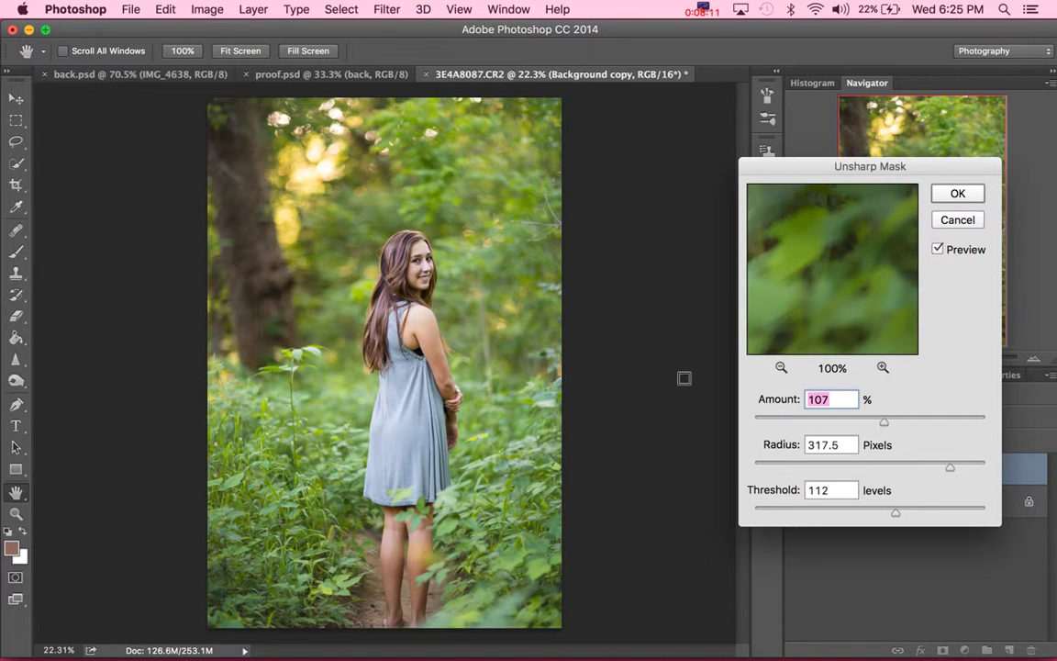
drag(879, 166, 746, 130)
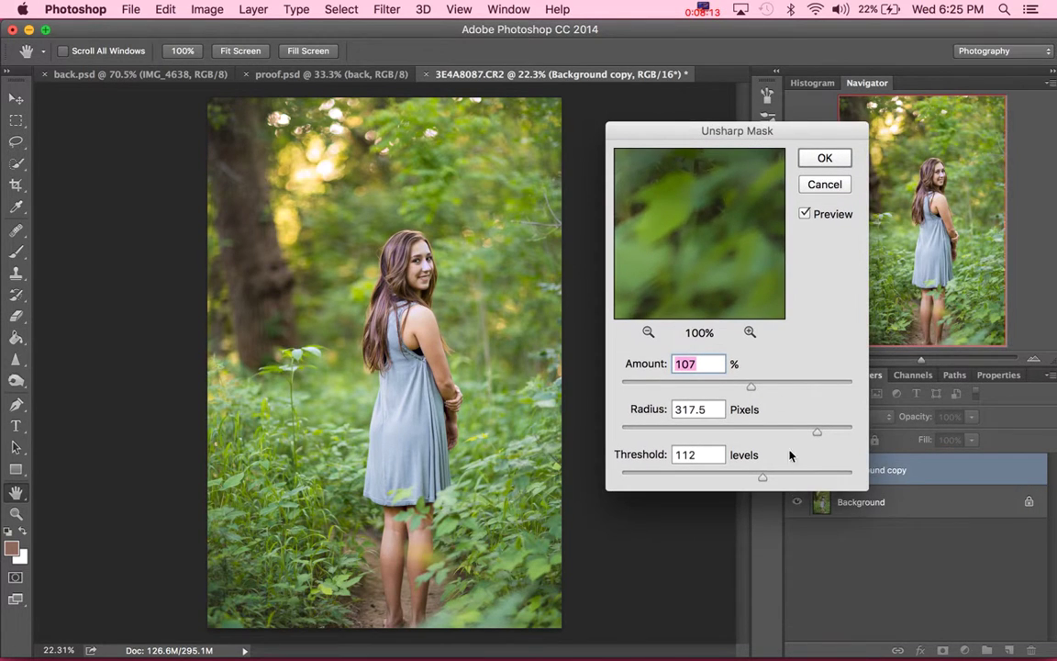
click(696, 478)
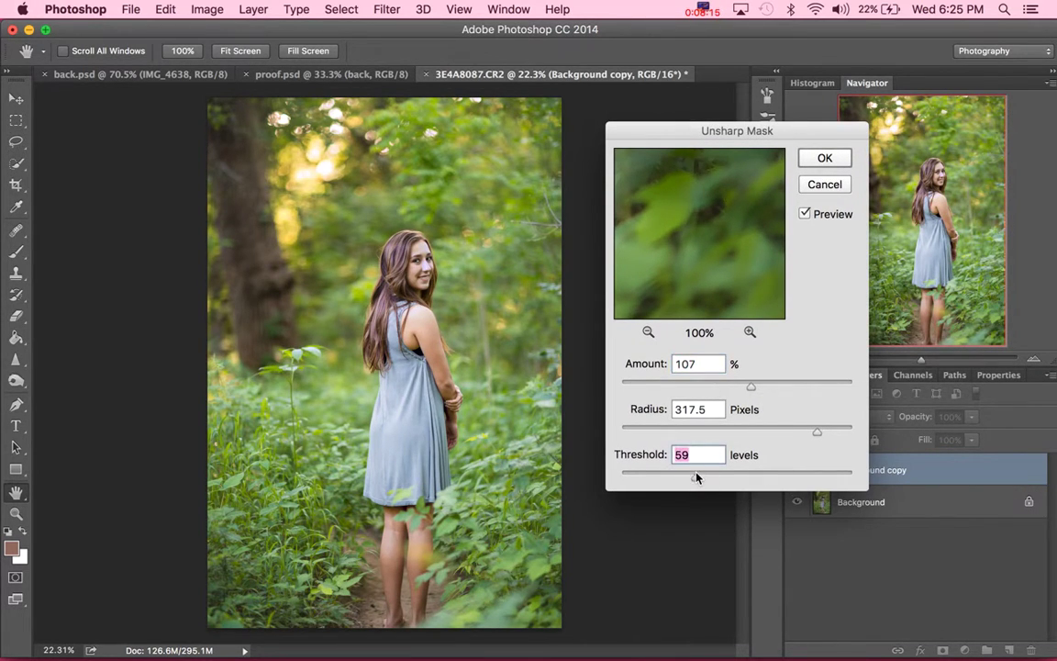
click(635, 476)
- Set the Unsharp Mask Radius to 7.0 pixels and the Amount to 77%
drag(752, 427, 823, 434)
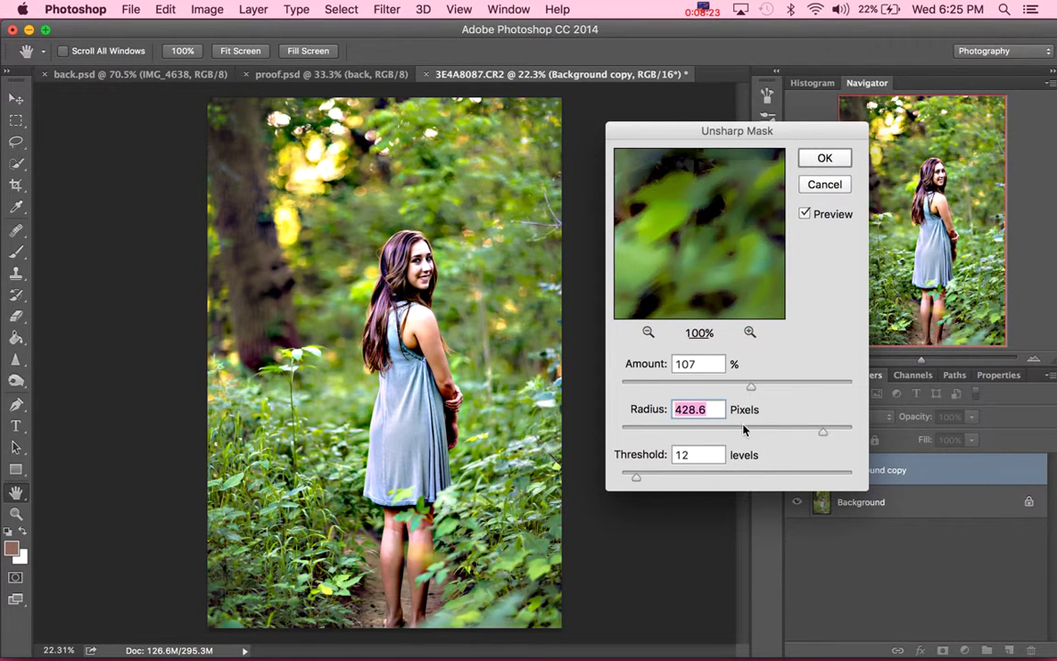
drag(745, 429, 695, 430)
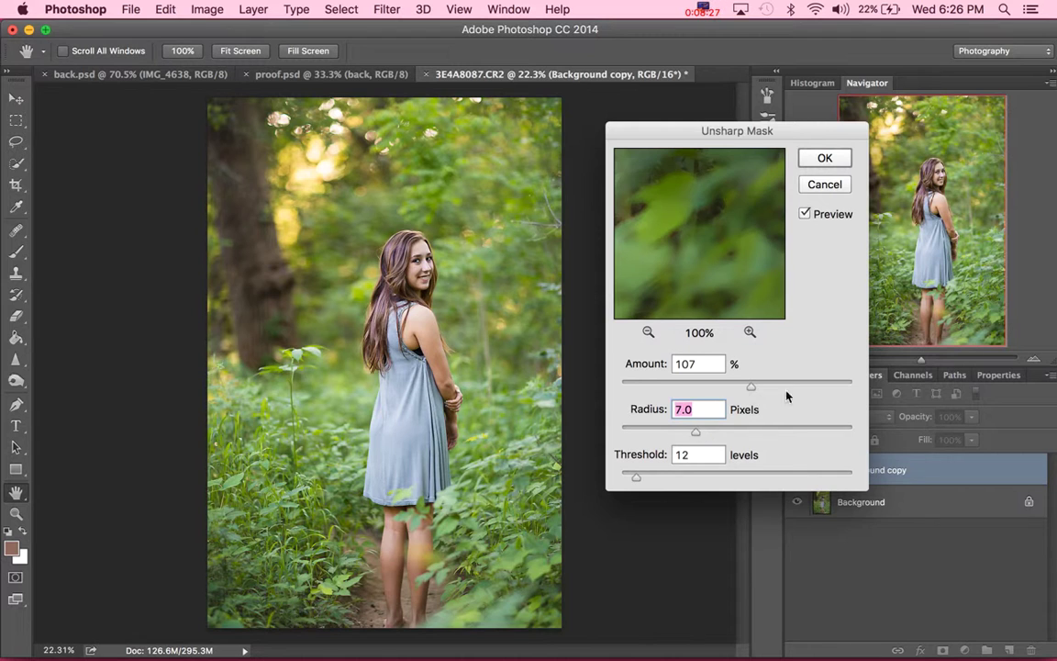
click(809, 384)
click(840, 384)
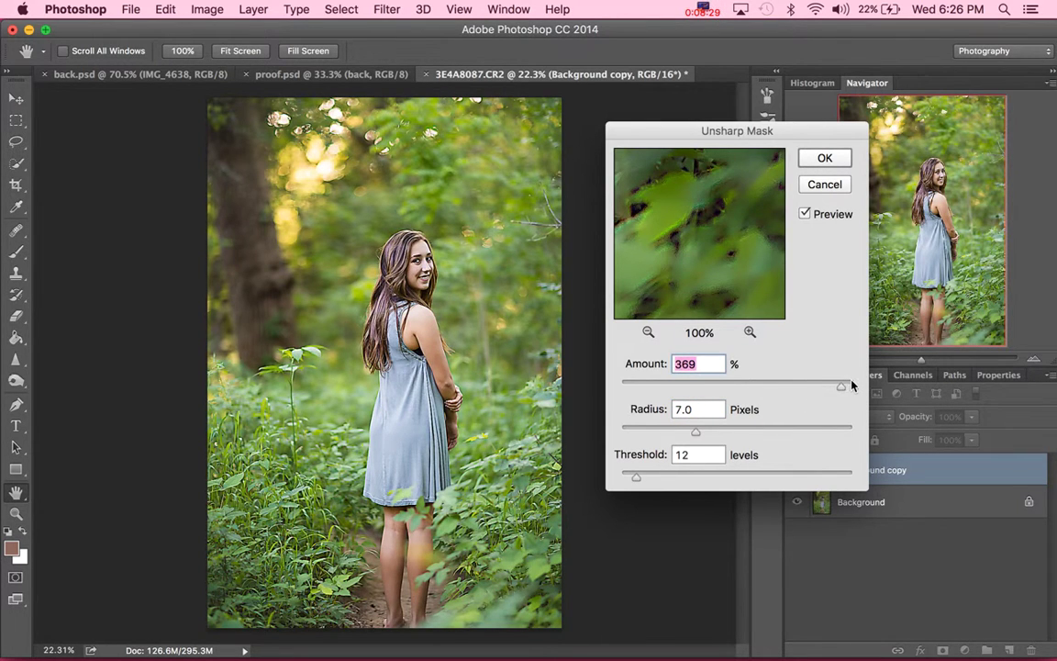
click(849, 386)
drag(674, 386, 714, 392)
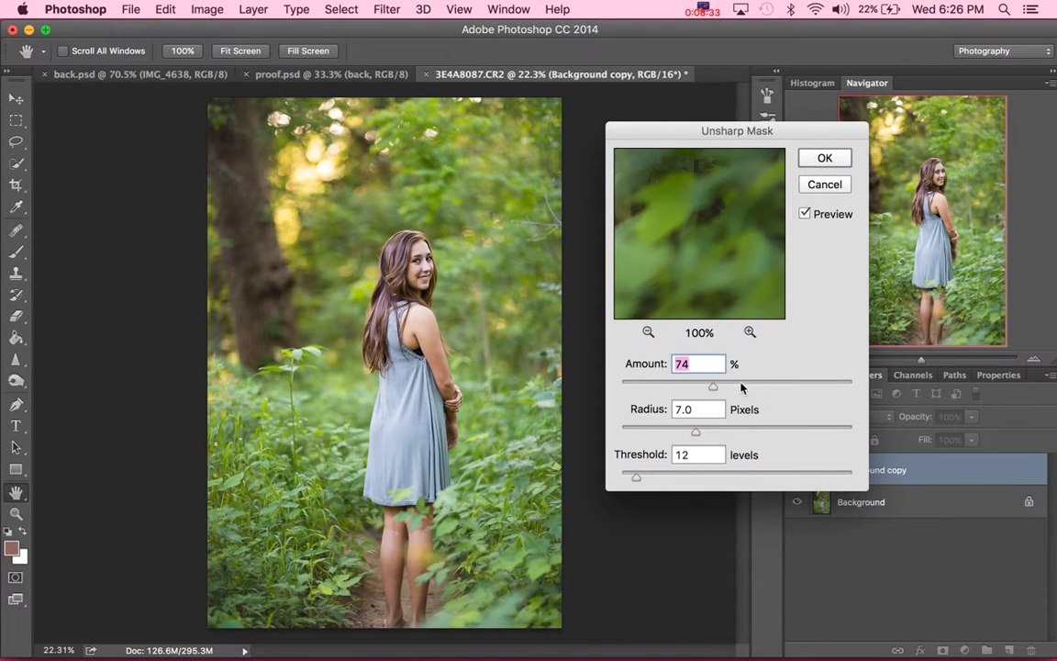
mouse_move(723, 390)
mouse_down()
mouse_move(734, 384)
mouse_move(718, 388)
mouse_up()
- Try several Unsharp Mask radius values, ending at 492.1 pixels
click(813, 429)
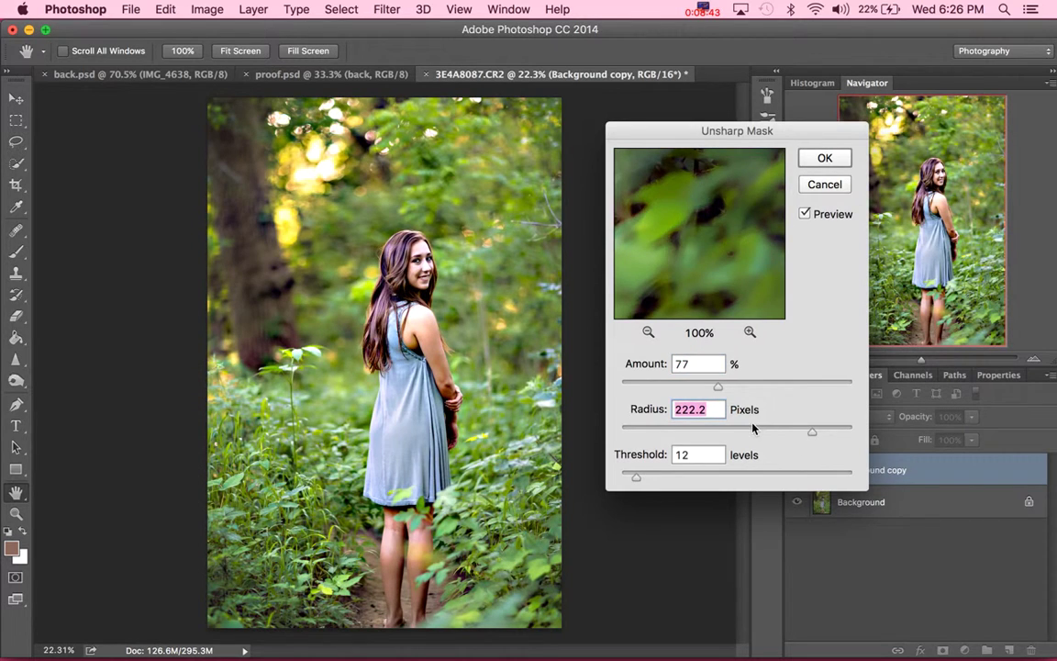
click(670, 430)
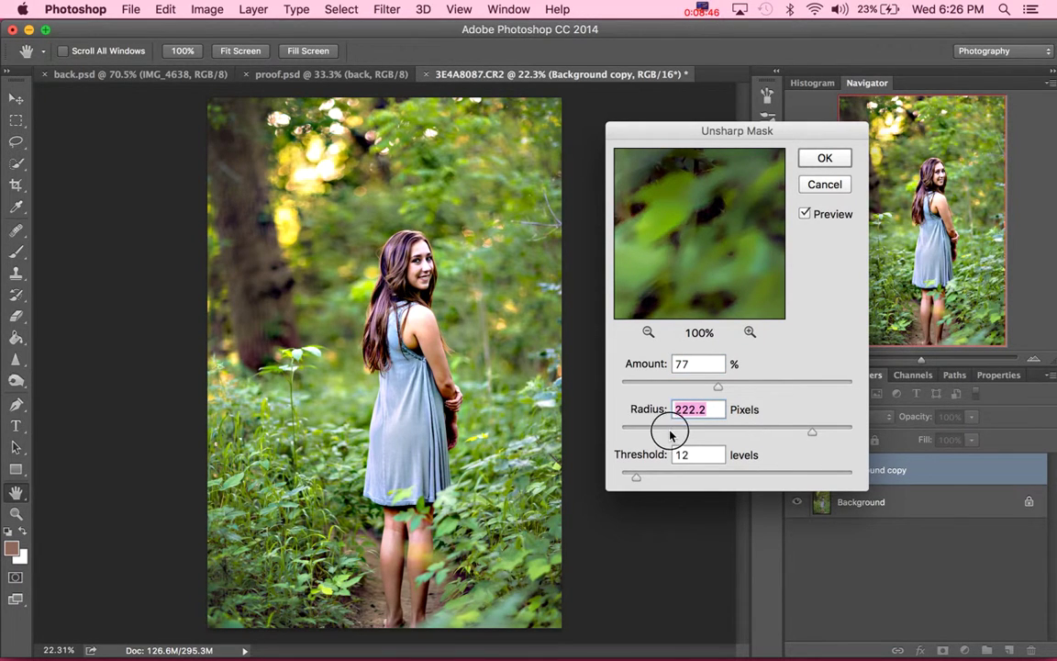
click(816, 428)
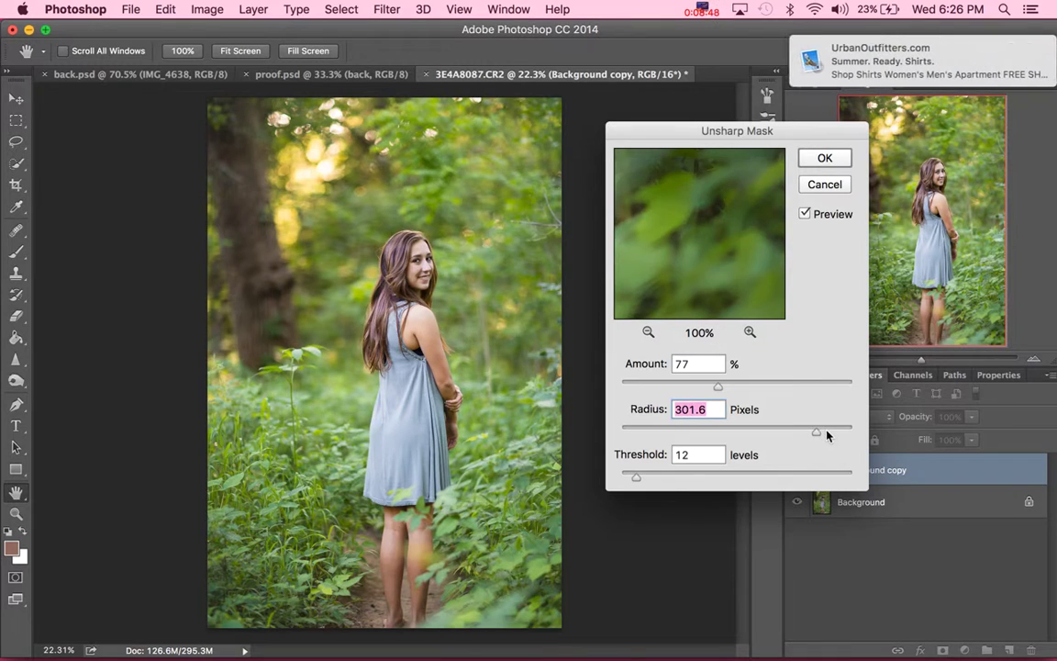
click(831, 431)
drag(830, 431, 782, 432)
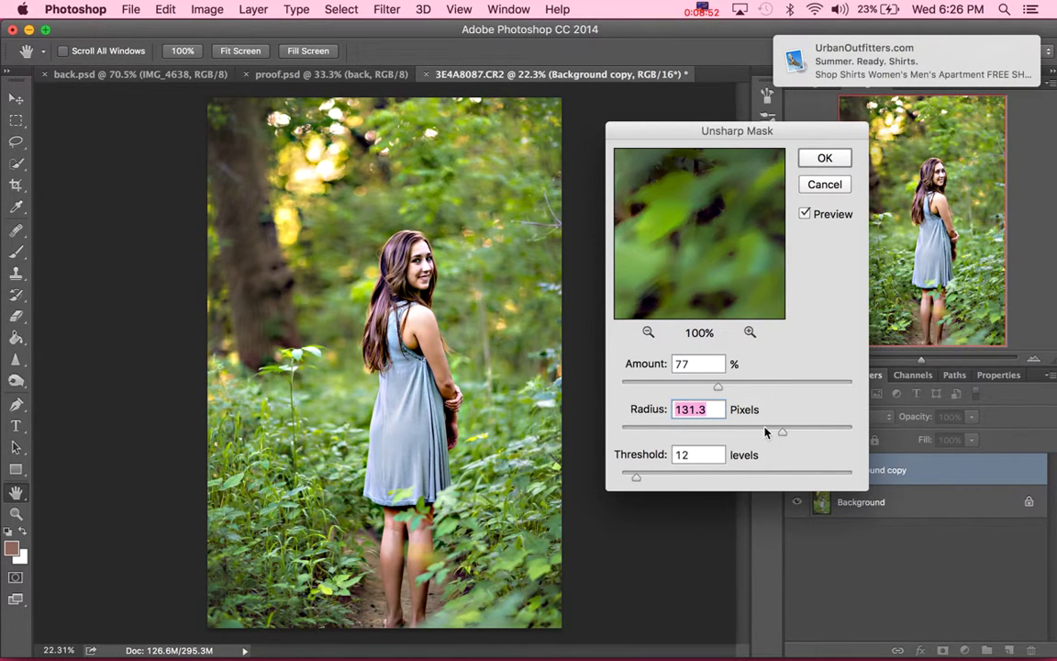
drag(779, 433, 750, 431)
click(650, 428)
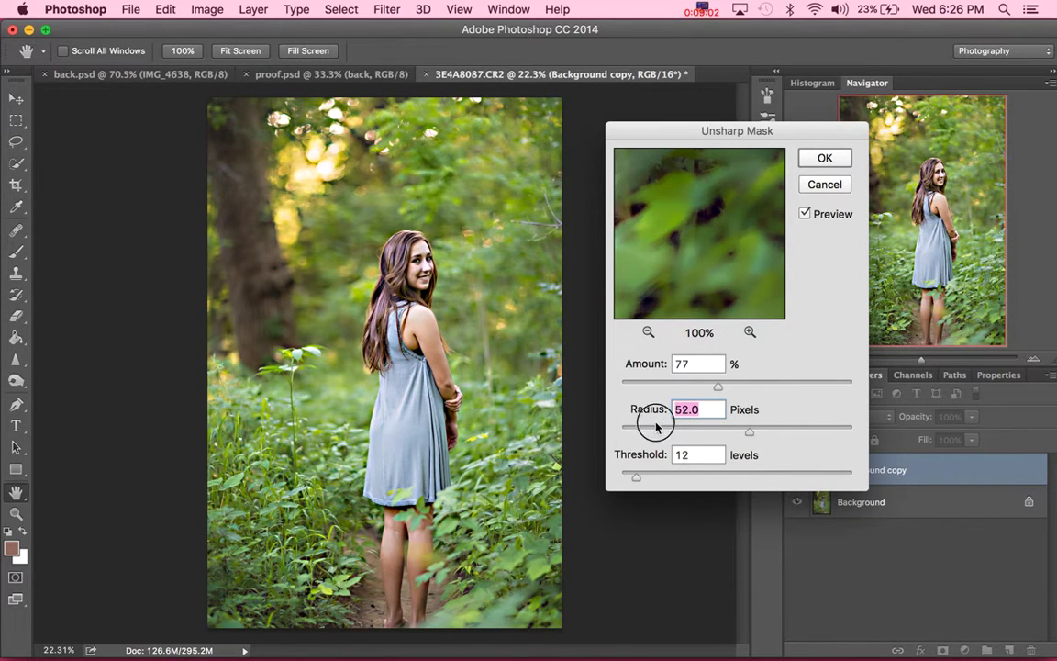
click(727, 429)
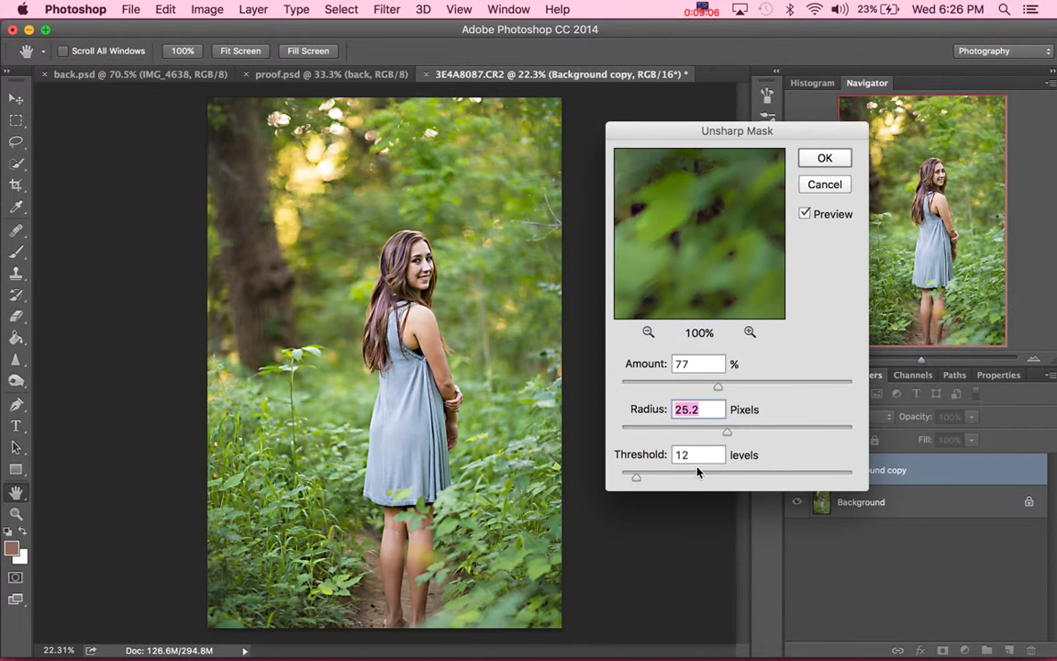
click(803, 428)
click(822, 426)
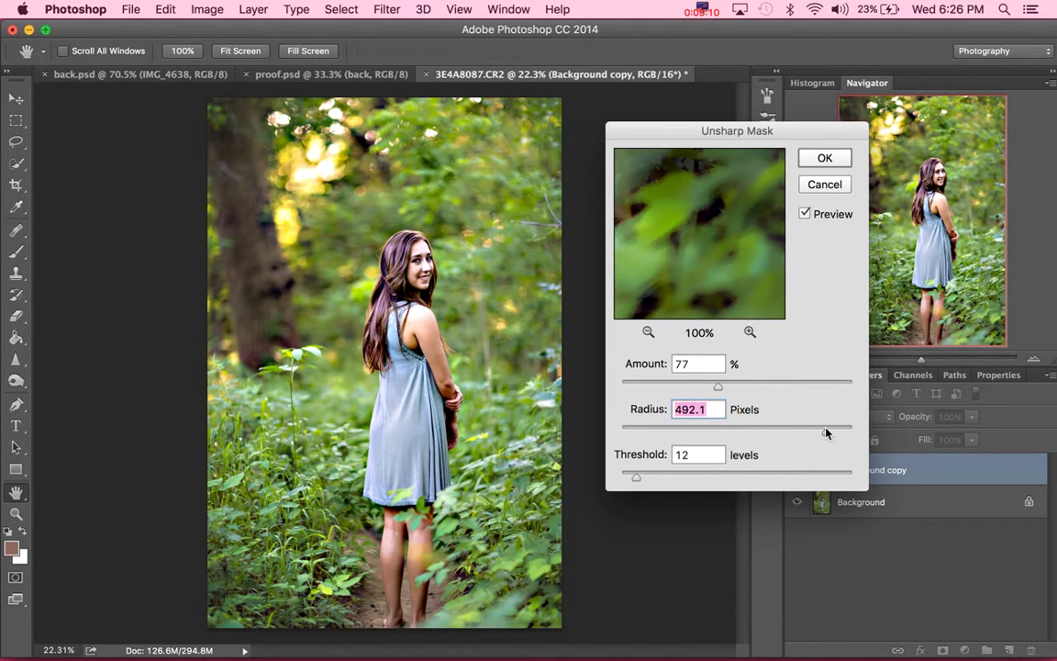
- Lower the Unsharp Mask Threshold to 29 levels, keeping Amount at 77%
click(744, 475)
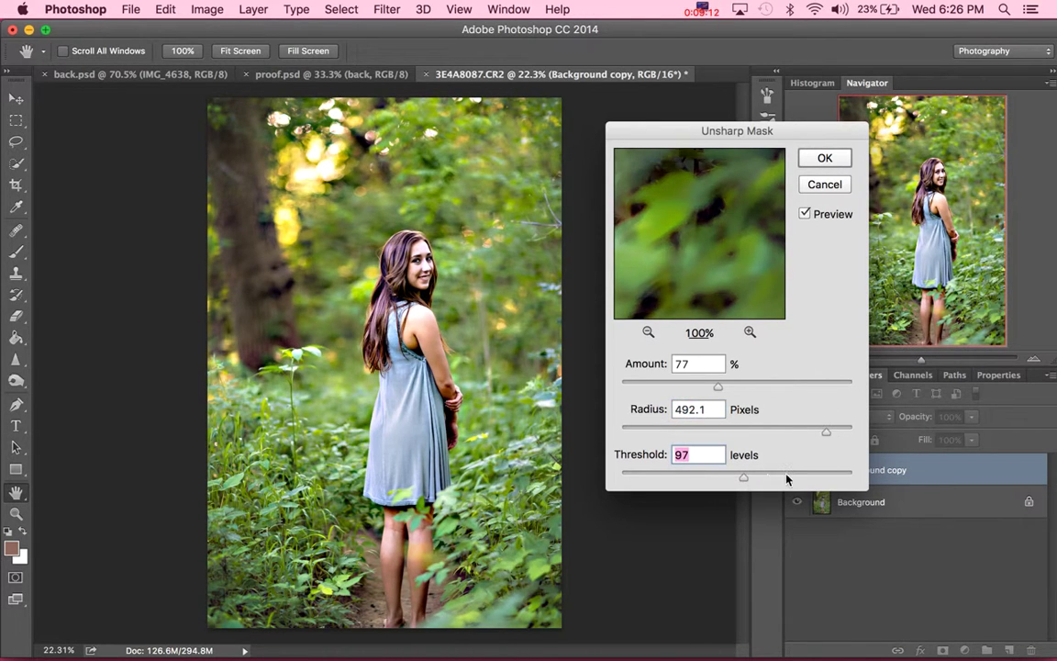
click(708, 475)
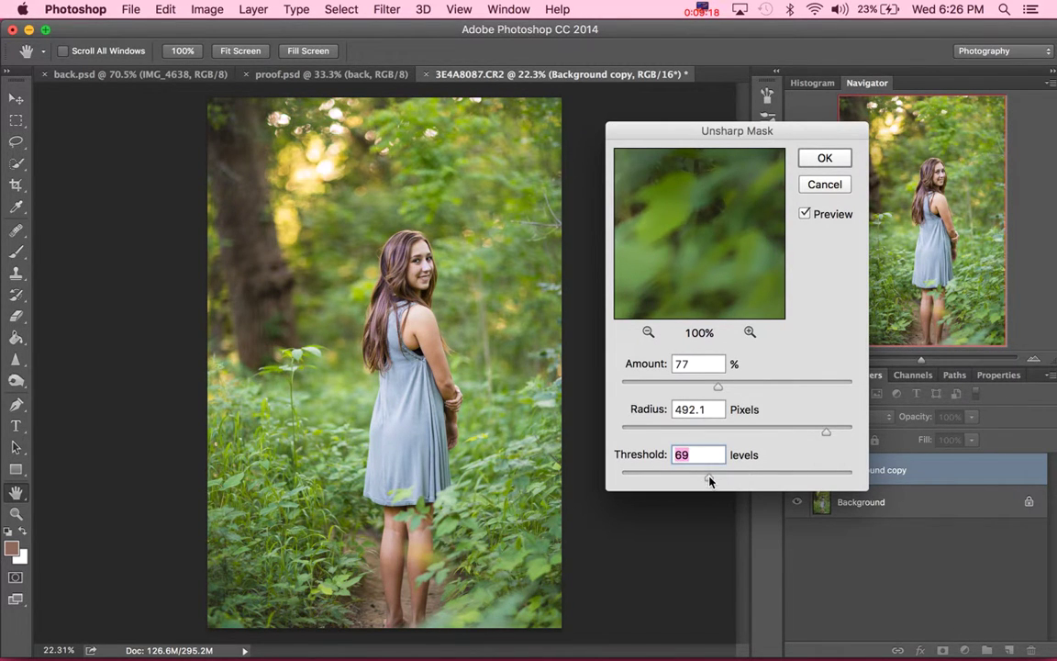
click(669, 475)
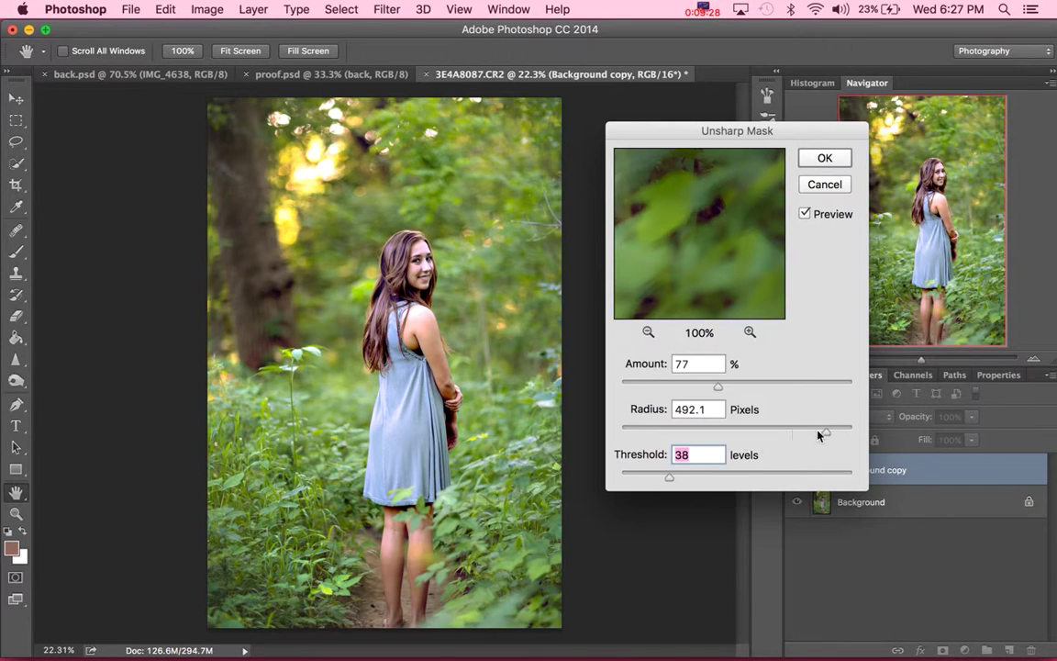
drag(669, 478, 659, 478)
- Zoom the Unsharp Mask preview to 17%, showing the girl's face
click(648, 333)
click(648, 333)
click(648, 333)
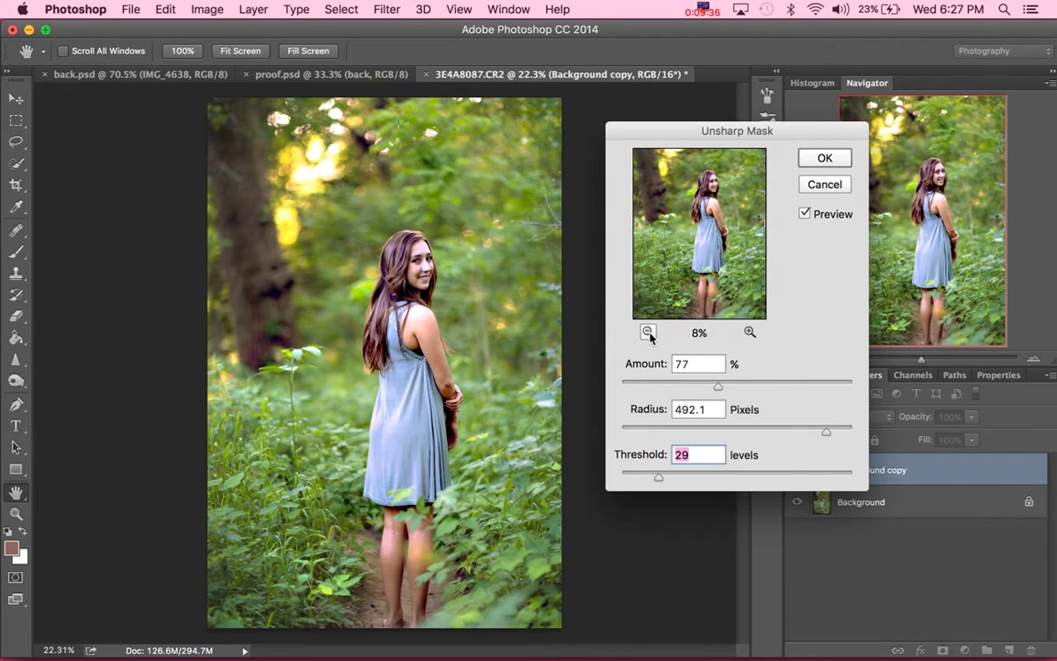
click(752, 332)
click(424, 256)
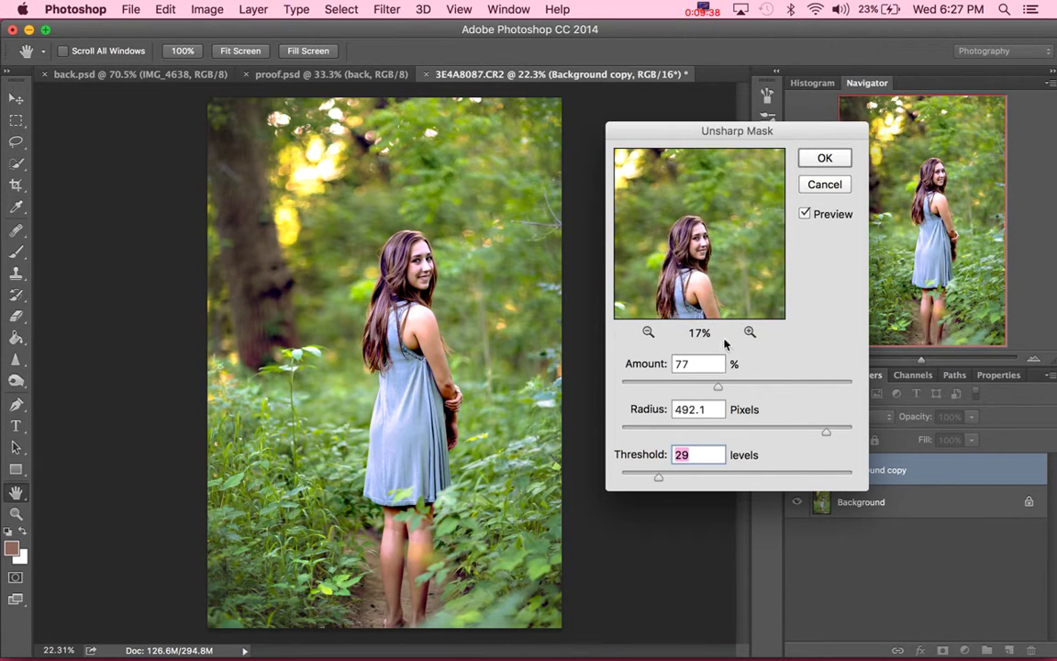
- Experiment with radius and threshold values, settling the Threshold at 73 levels
drag(826, 431, 739, 431)
drag(703, 477, 608, 473)
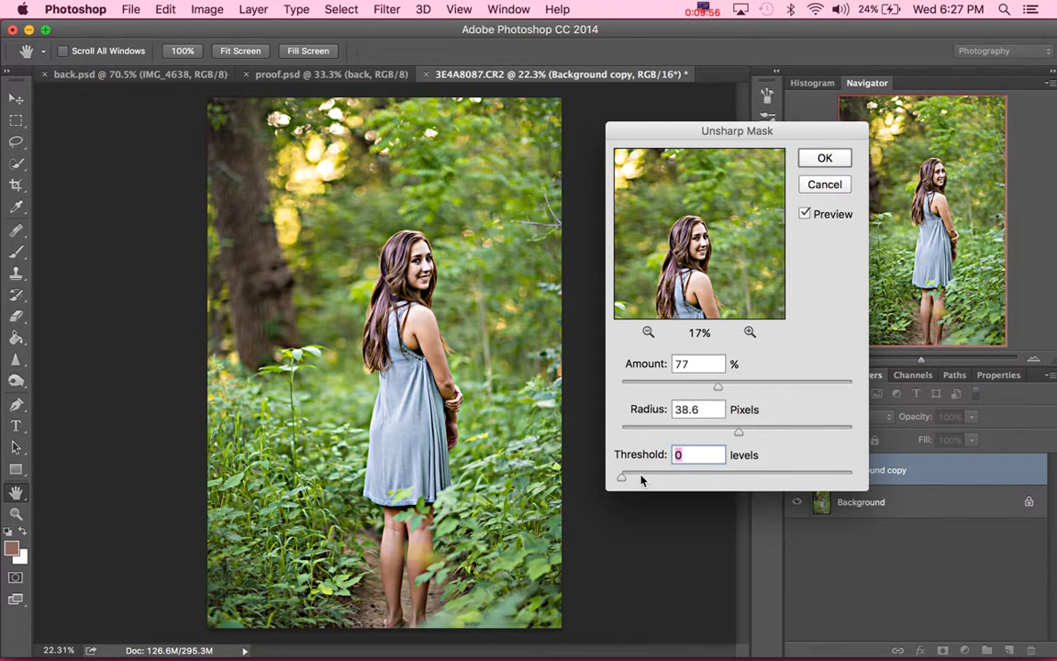
drag(640, 480, 655, 482)
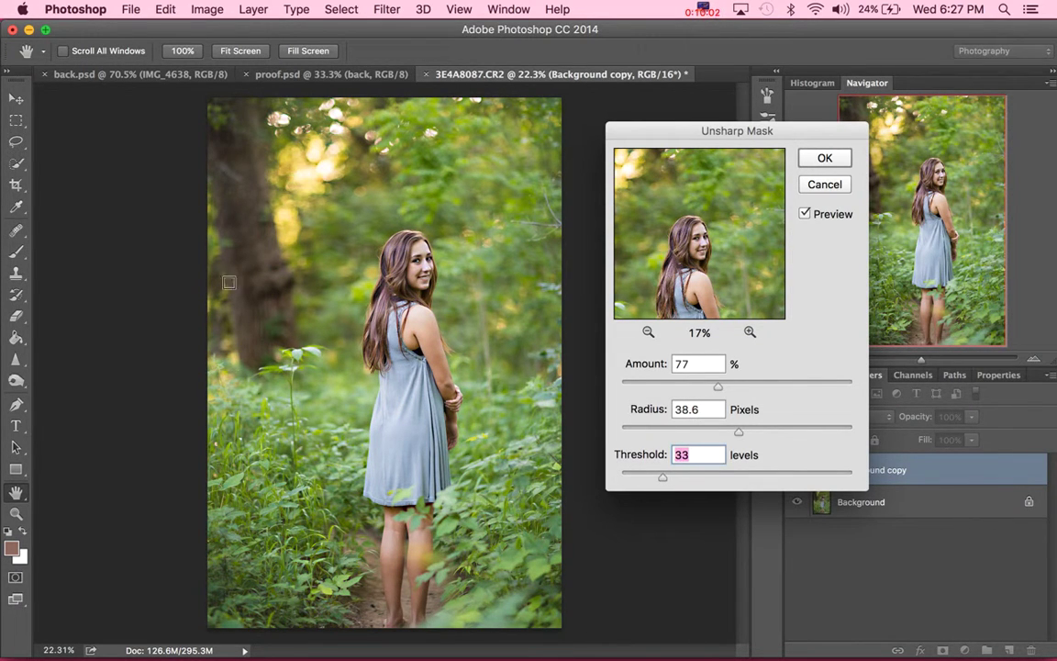
click(625, 476)
drag(621, 478, 620, 476)
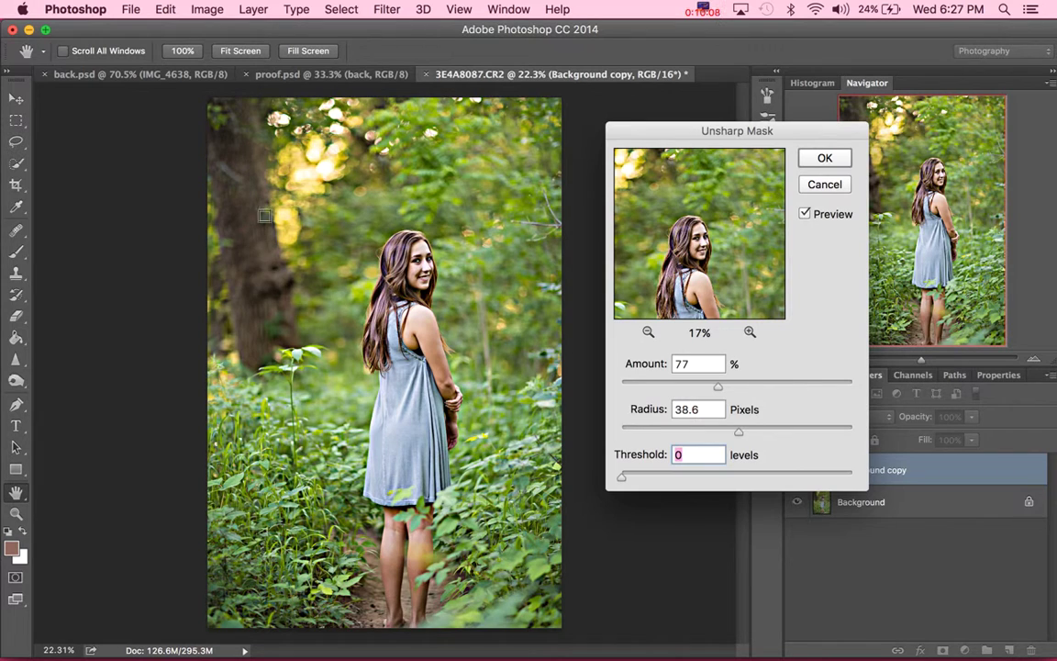
click(833, 476)
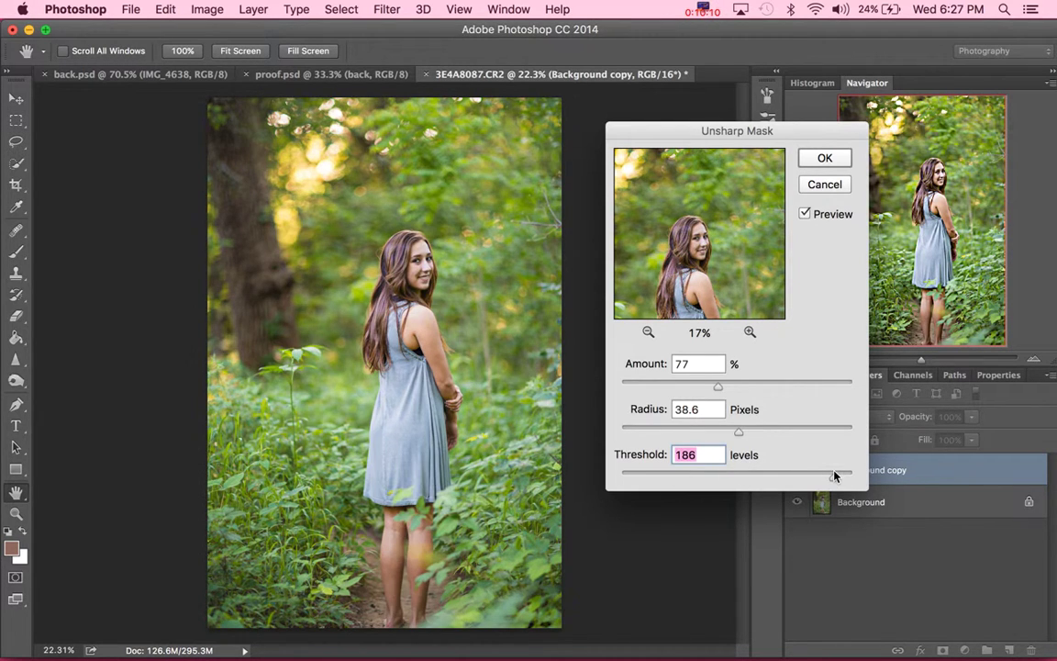
click(850, 477)
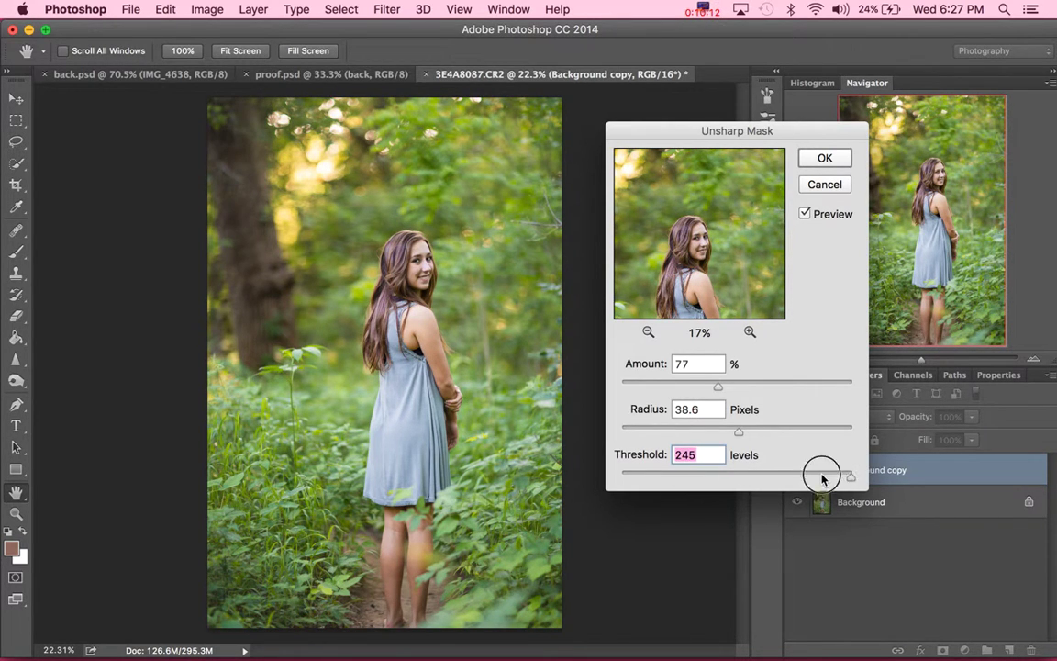
drag(821, 479, 805, 481)
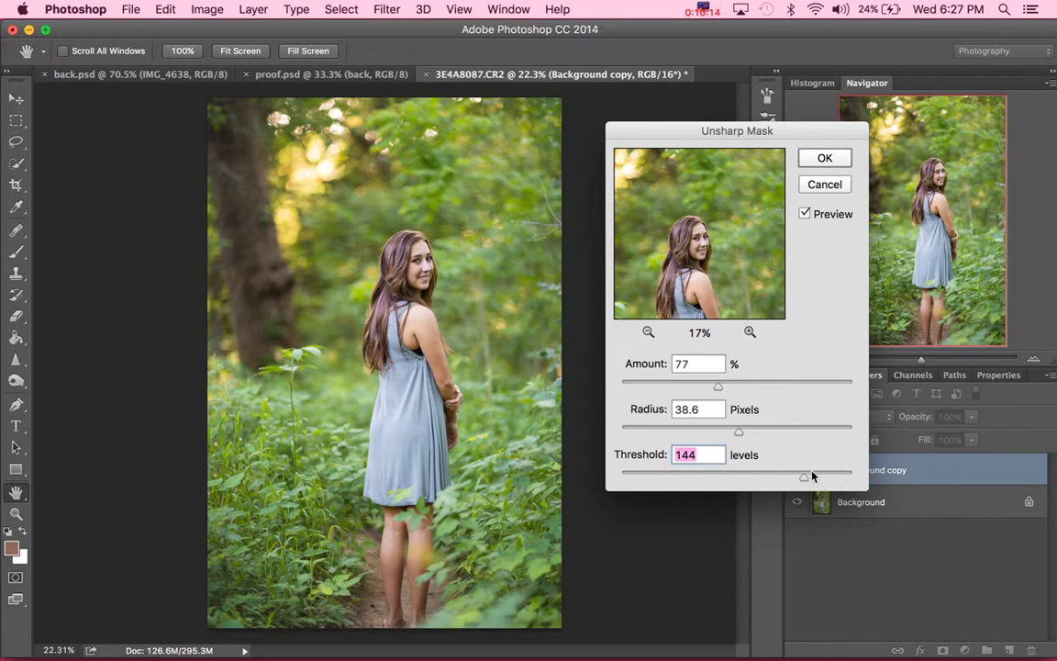
drag(803, 479, 714, 480)
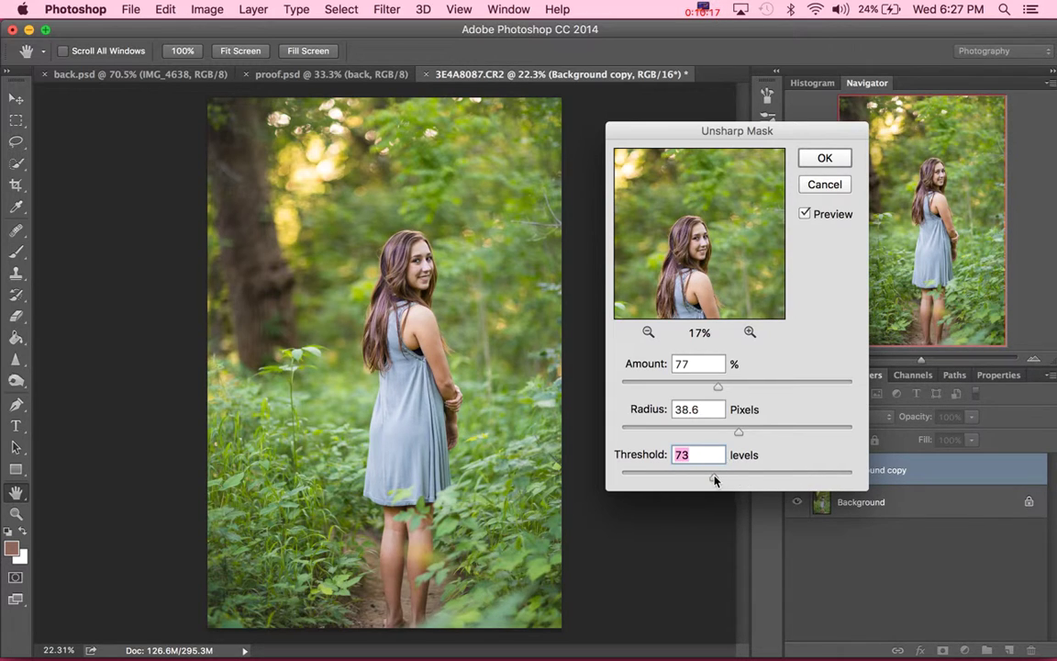
click(769, 429)
- Set the Radius to 163.1 pixels and apply the Unsharp Mask to the background copy
drag(785, 432, 788, 435)
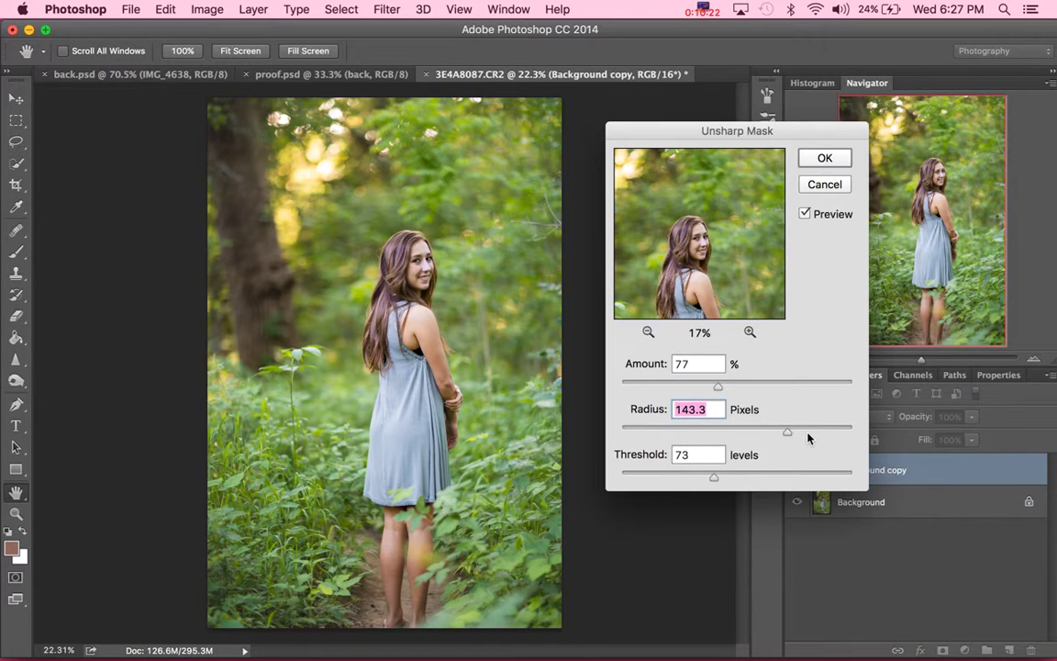
click(808, 437)
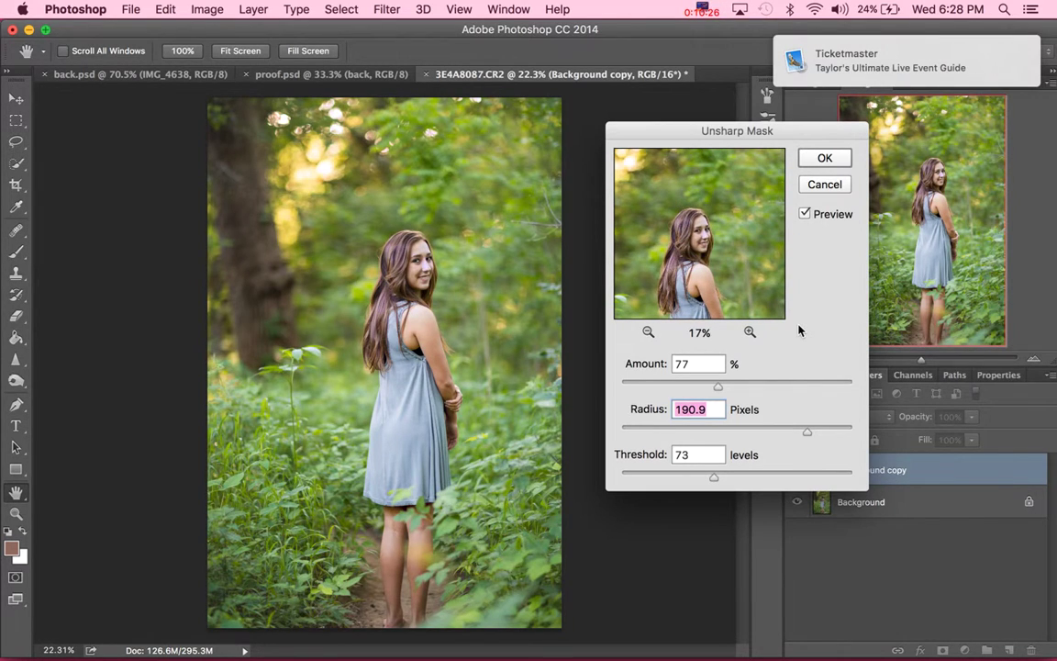
click(648, 333)
click(750, 331)
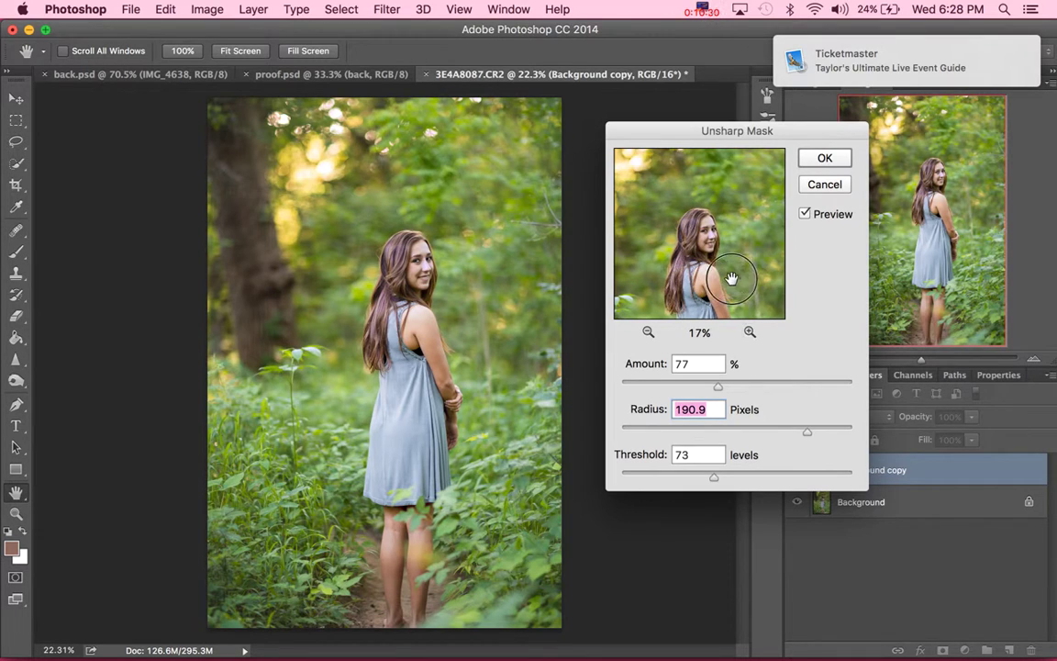
drag(727, 268, 724, 259)
drag(804, 428, 794, 430)
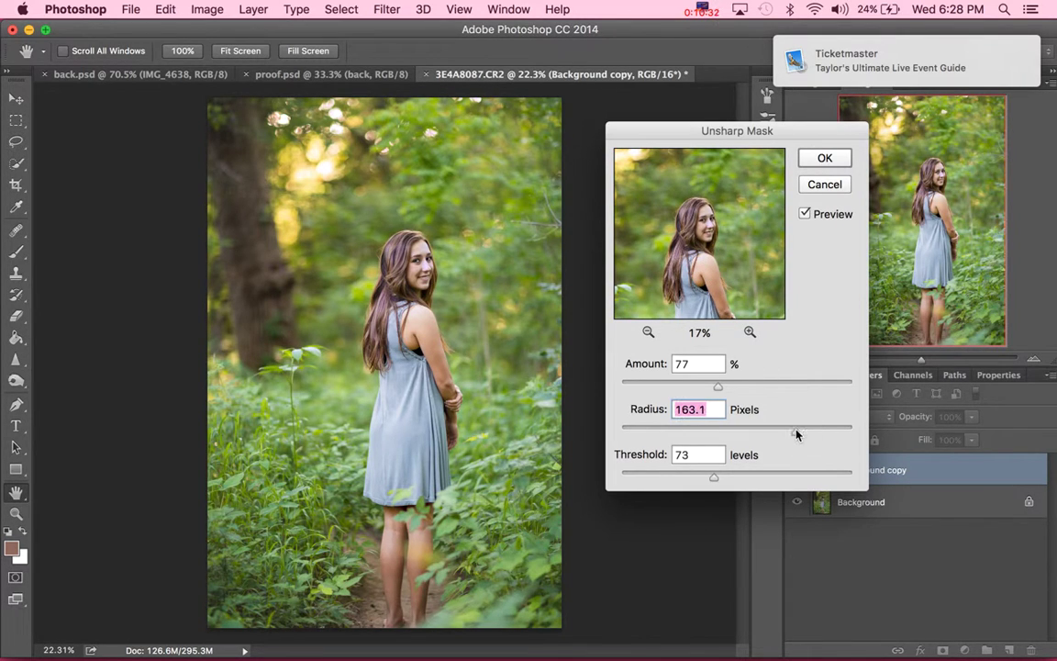
click(814, 156)
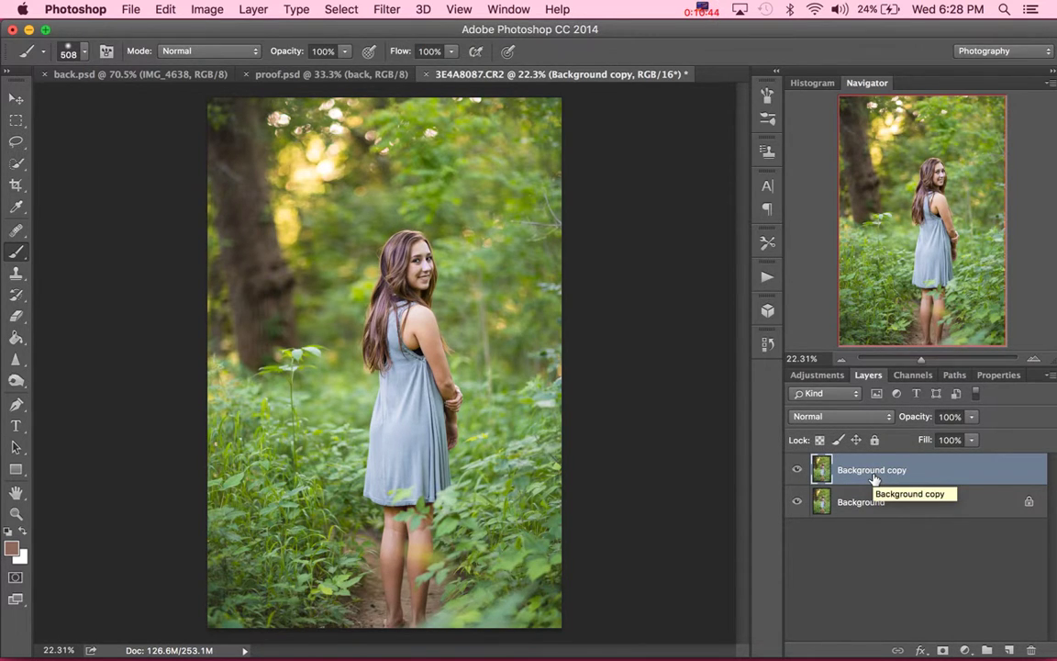
- Open Filter > Sharpen > Unsharp Mask and raise the Amount to 95%
click(384, 9)
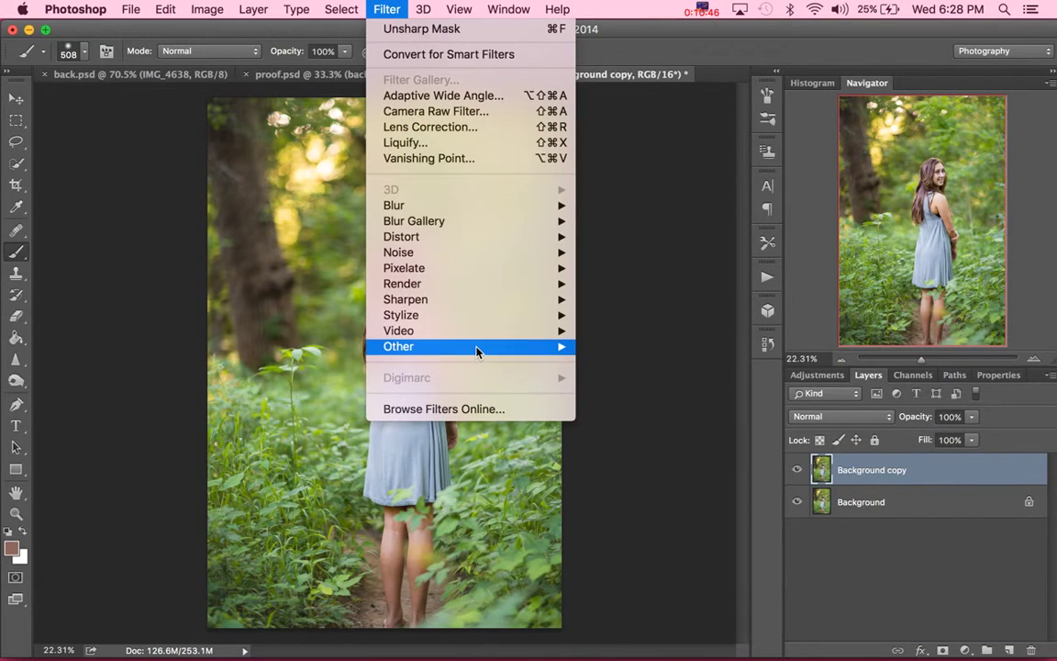
mouse_move(486, 315)
mouse_move(425, 300)
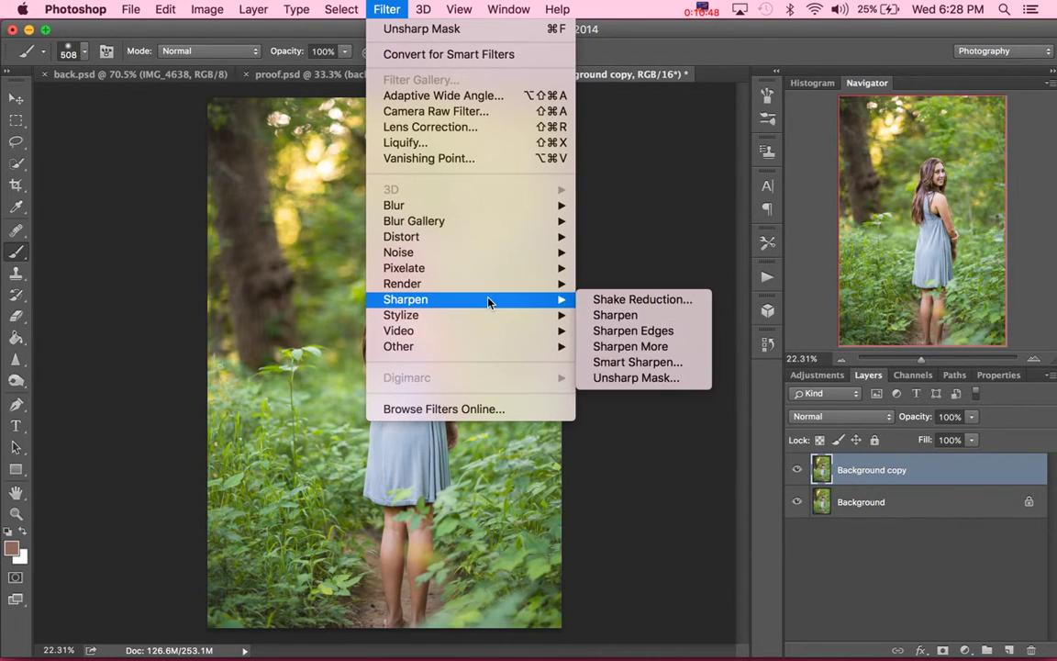
click(632, 377)
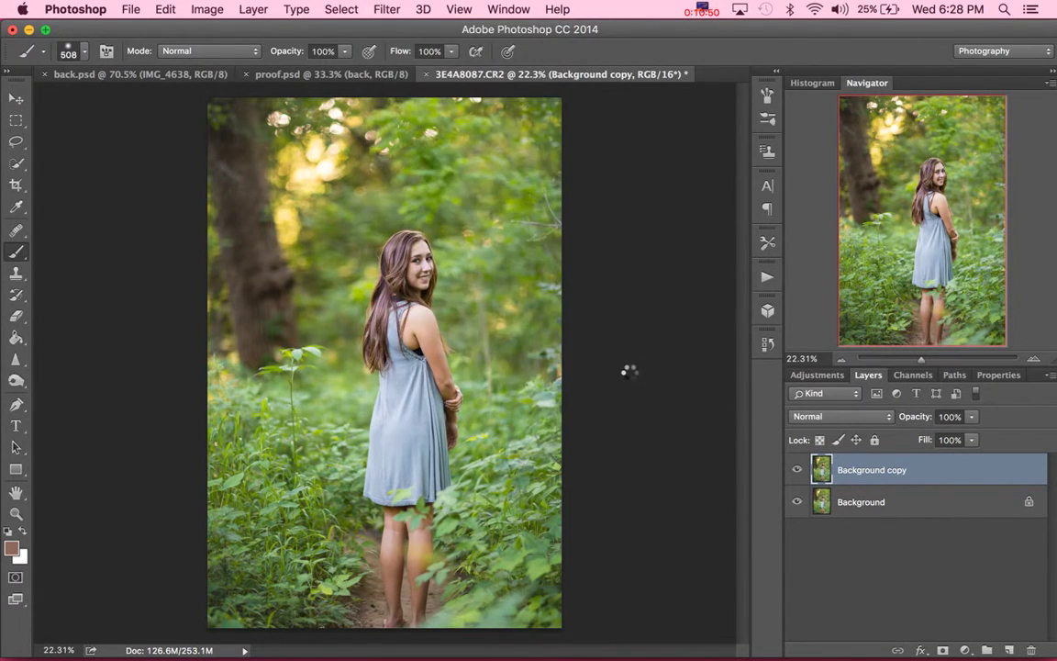
drag(701, 477, 695, 477)
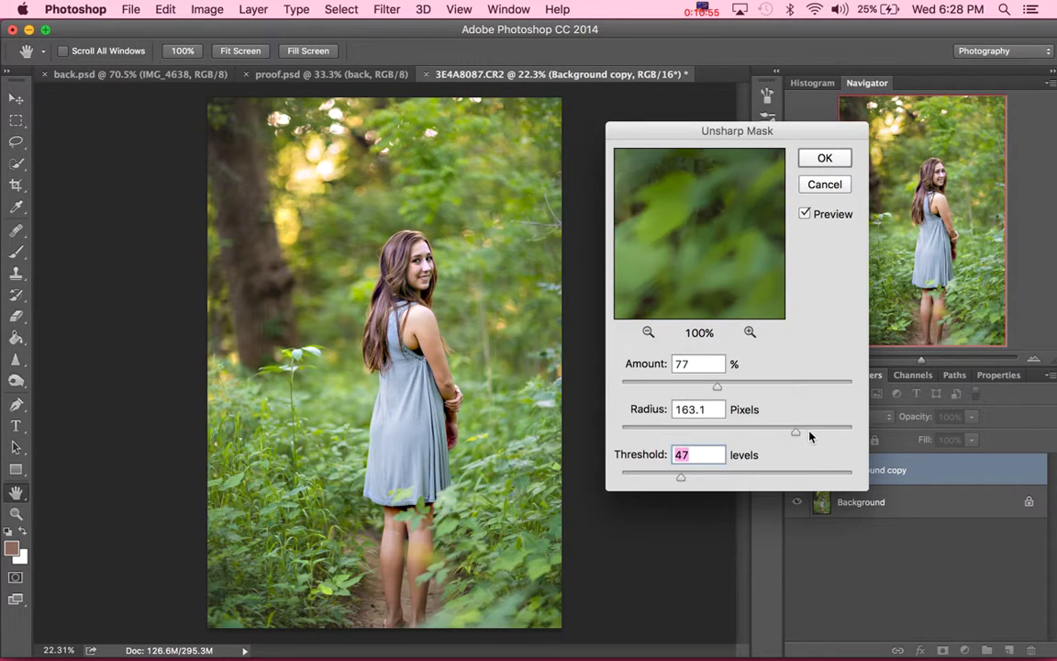
drag(810, 437, 830, 434)
click(731, 386)
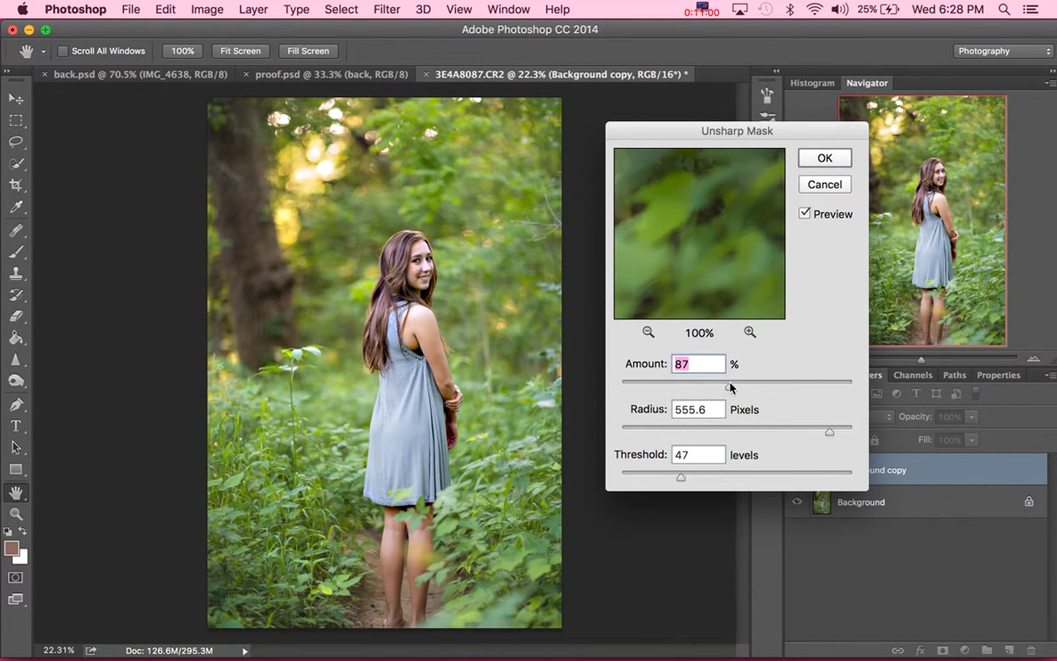
drag(731, 386, 740, 389)
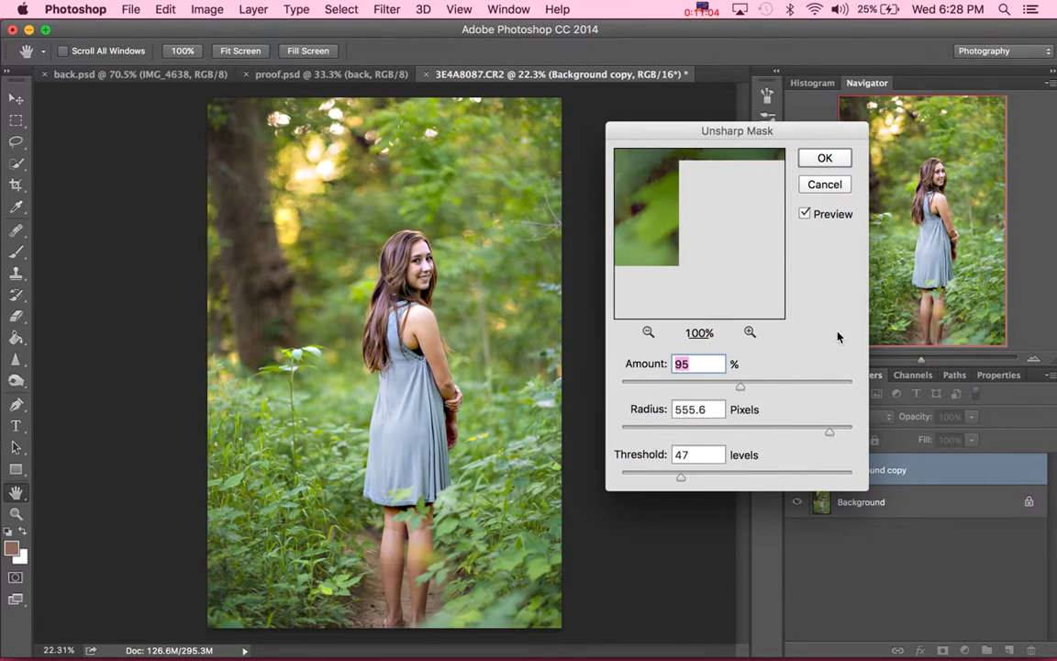
- Set Radius 69.8 pixels and Threshold 31 levels with the preview at 33%, then apply
click(648, 332)
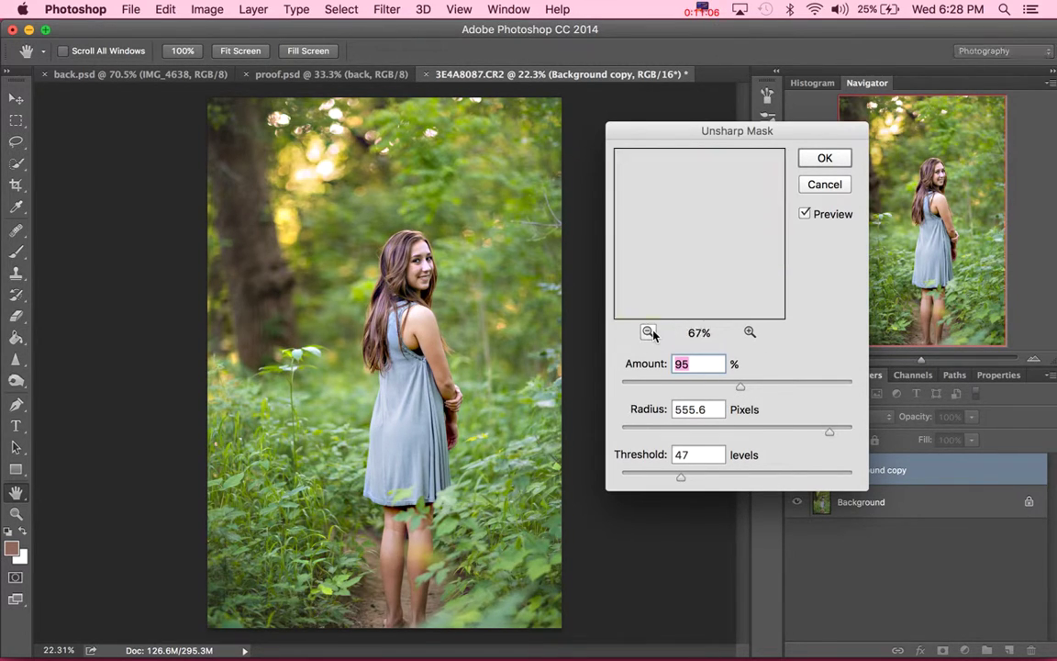
click(648, 332)
click(648, 333)
click(648, 332)
click(648, 332)
click(648, 332)
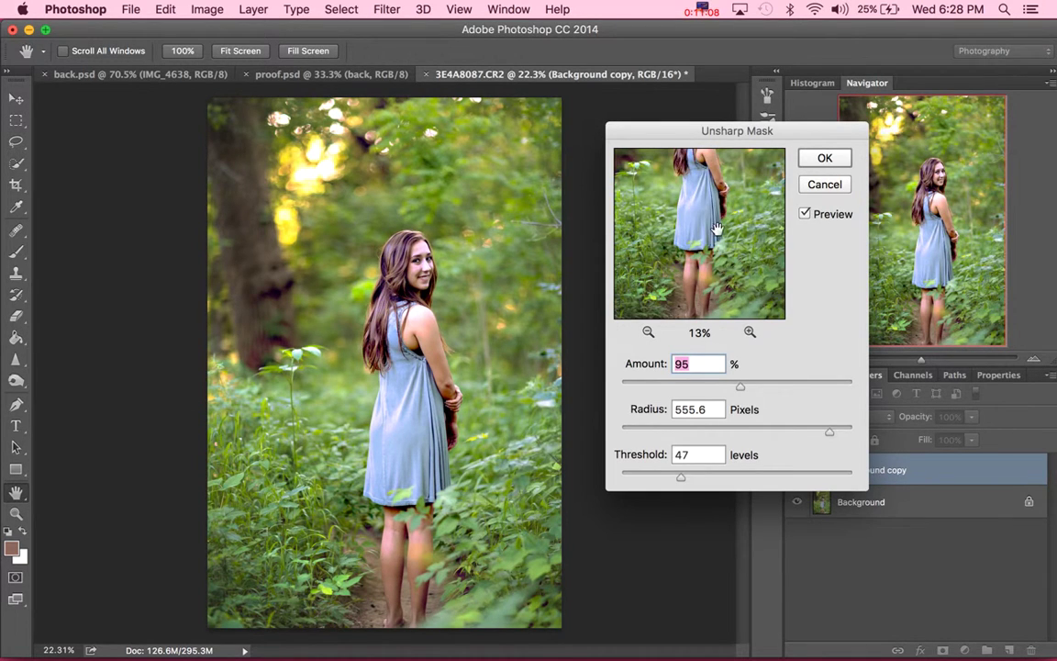
click(749, 332)
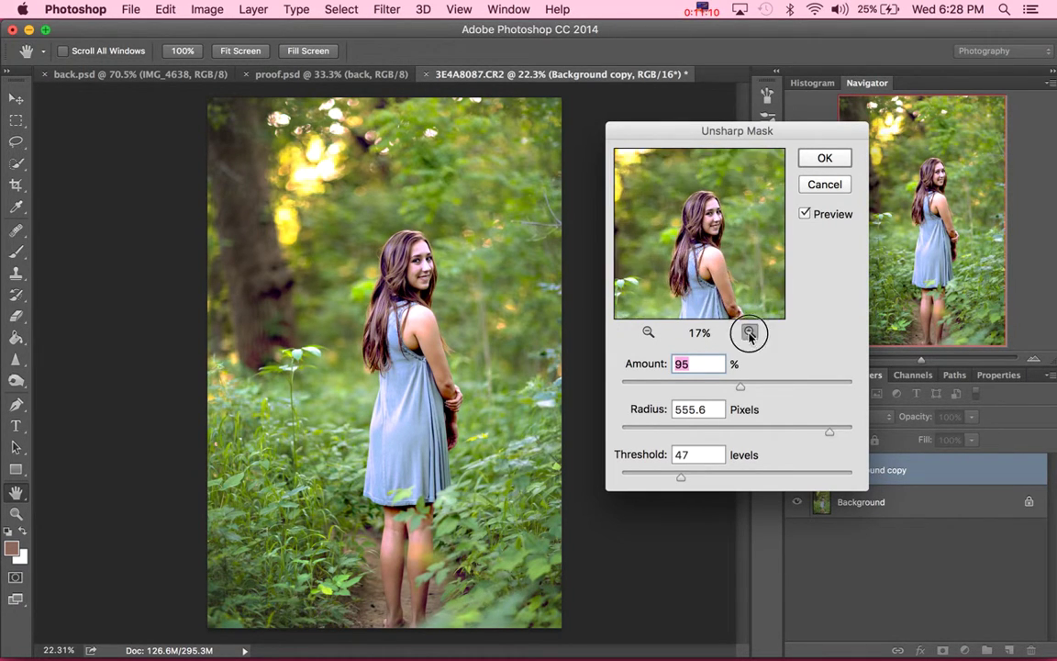
click(750, 332)
click(749, 332)
mouse_move(742, 290)
mouse_down()
mouse_move(706, 302)
mouse_move(732, 301)
mouse_up()
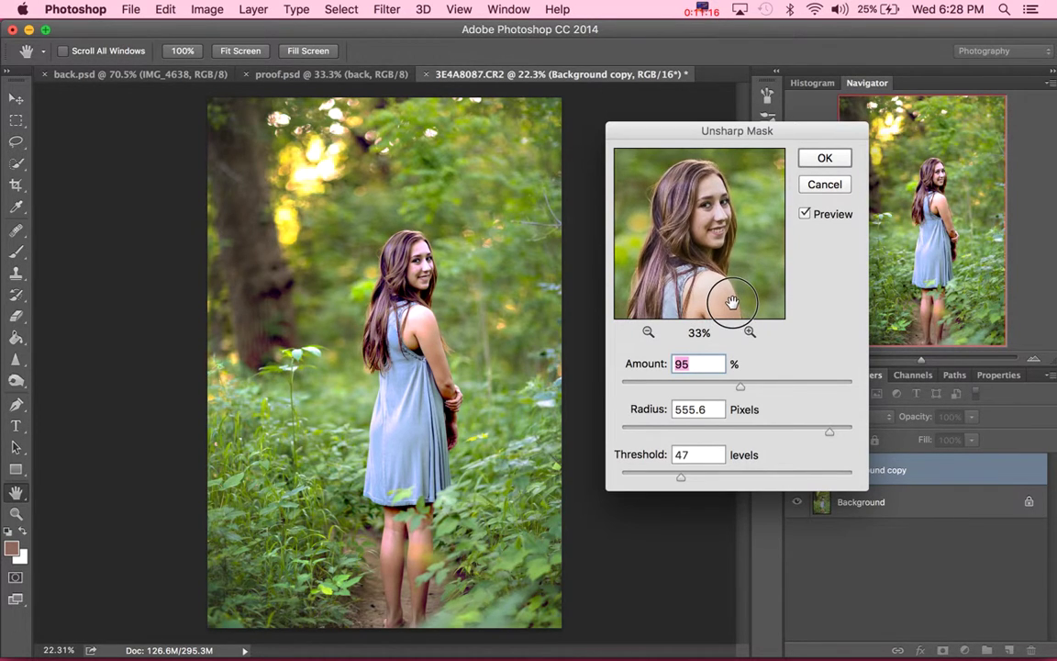
drag(829, 432, 757, 431)
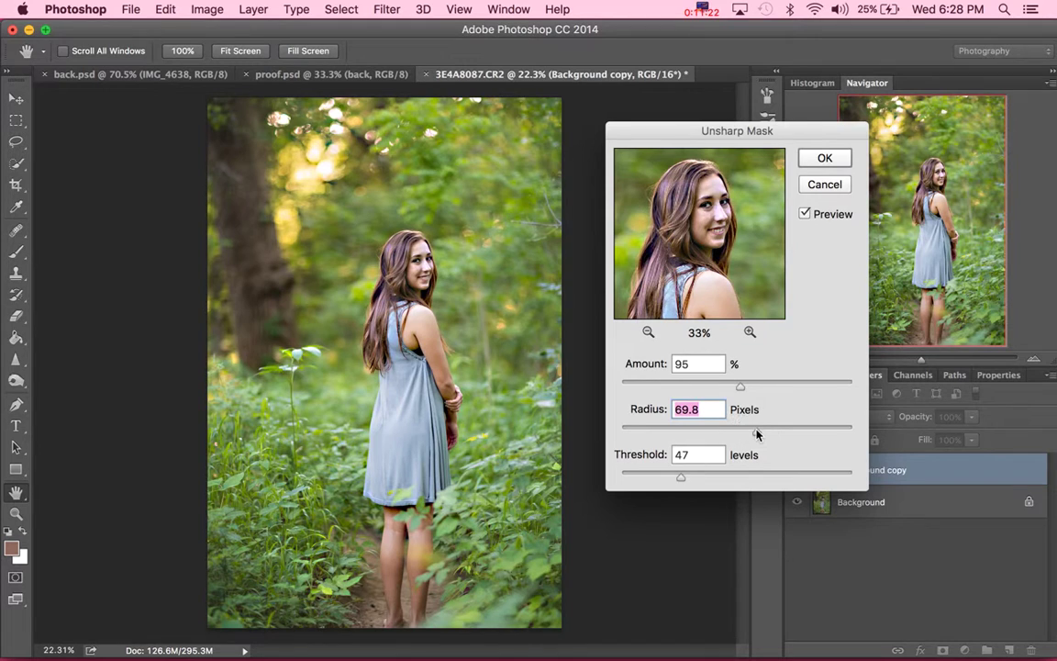
click(670, 477)
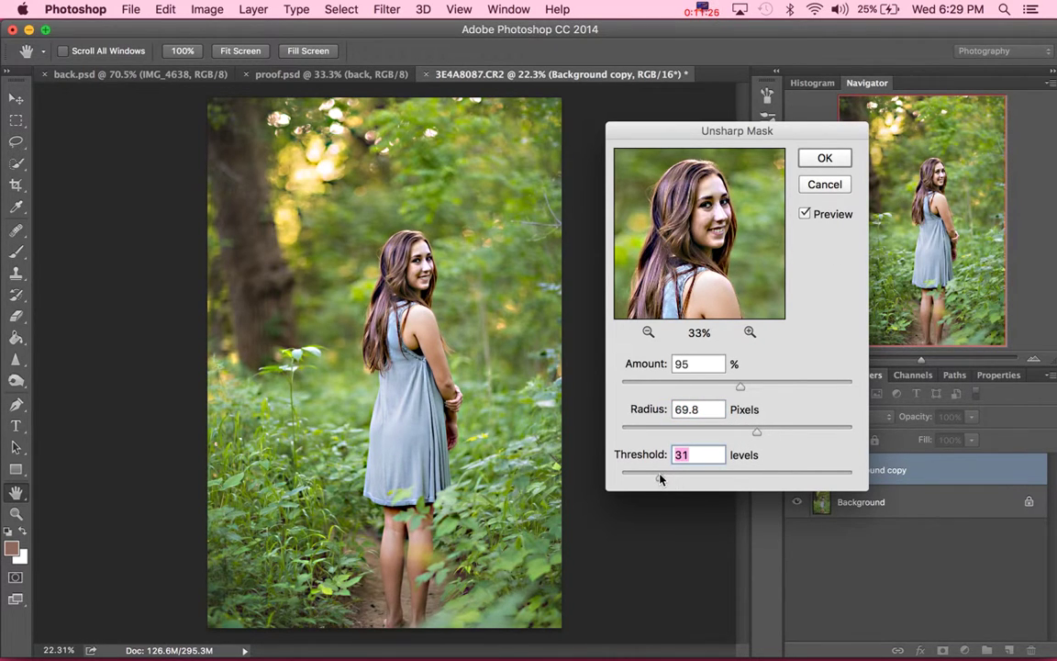
click(825, 158)
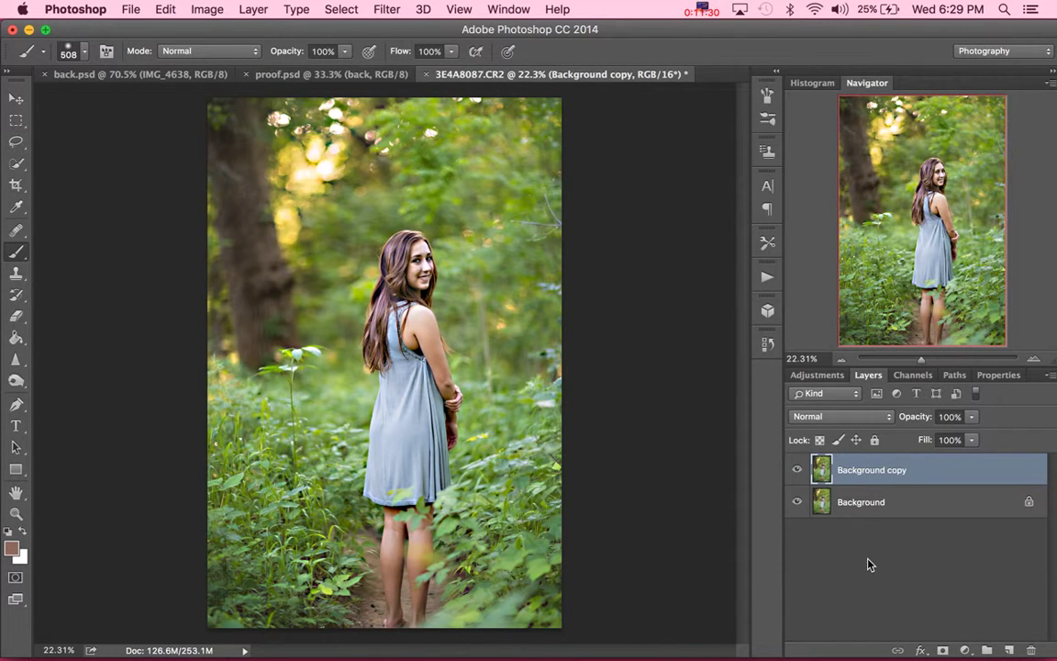
- Toggle the Background copy layer's visibility to compare sharpened and original
click(797, 470)
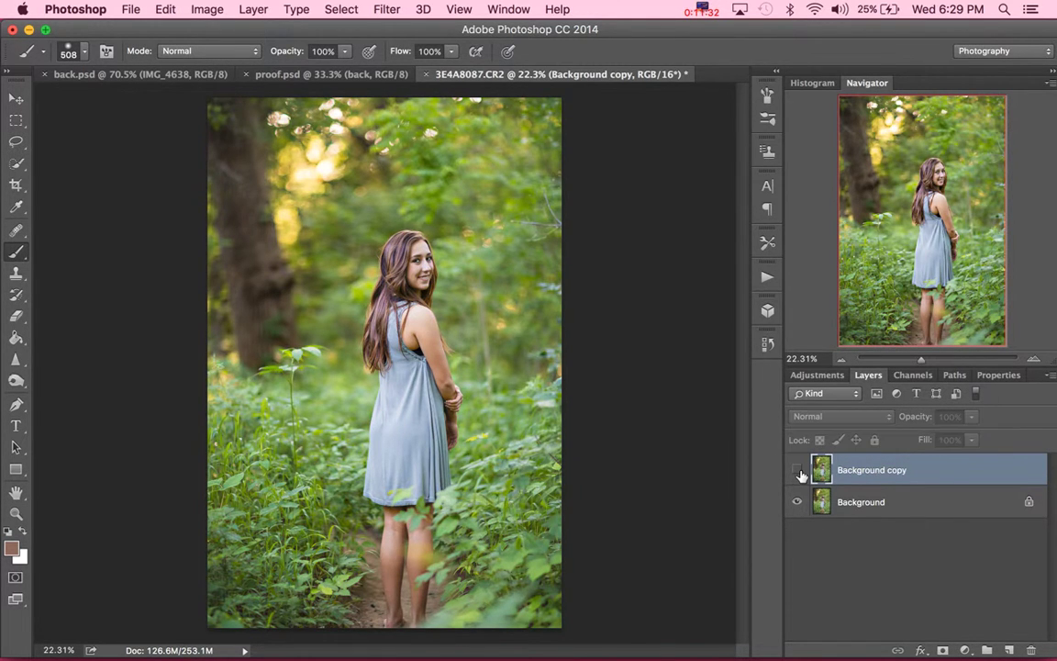
click(797, 471)
click(797, 471)
click(797, 471)
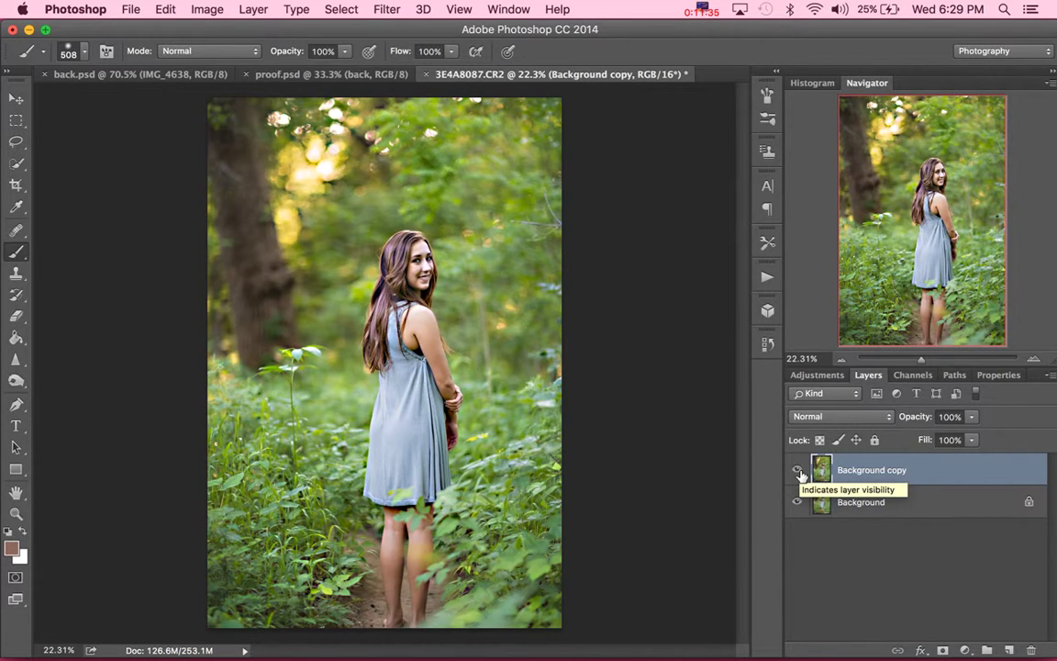
click(797, 471)
click(797, 471)
click(797, 471)
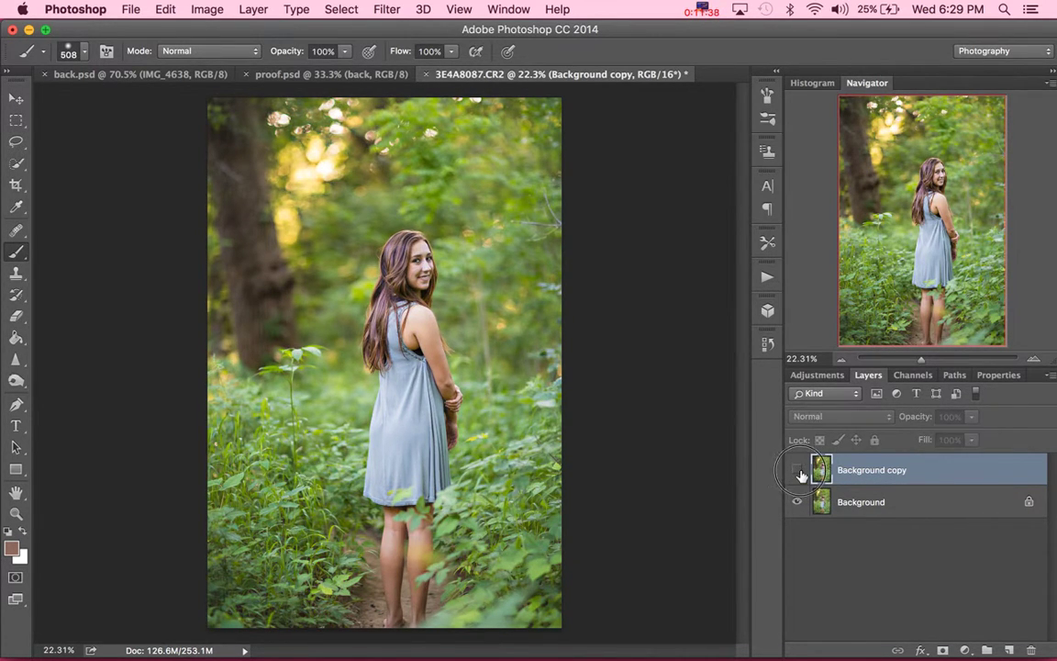
click(798, 471)
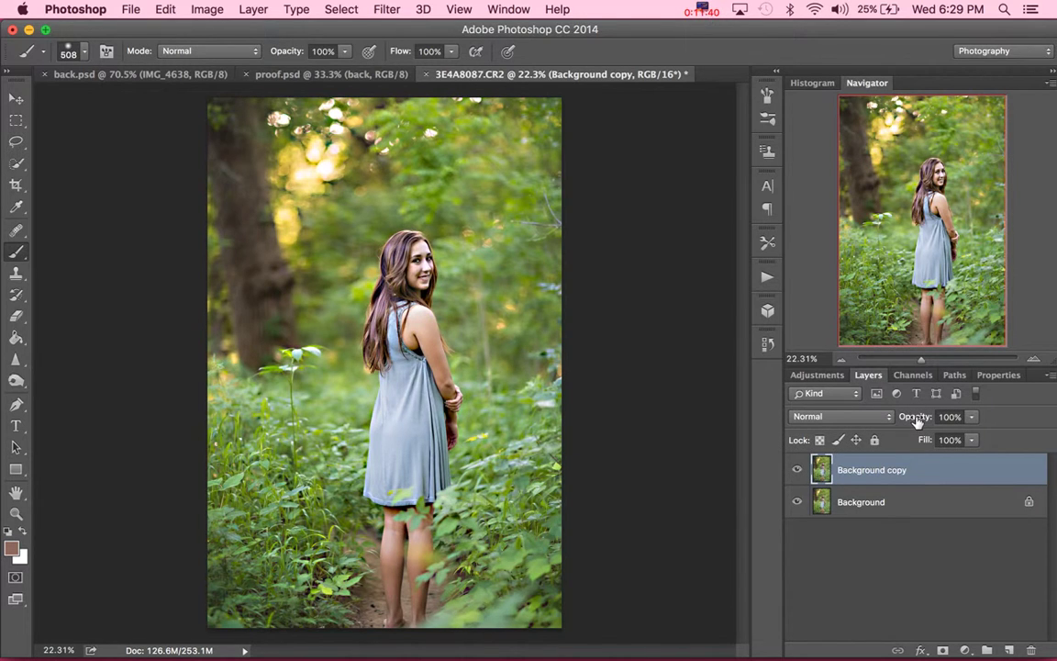
- Set the Background copy layer's opacity to 79% and deselect the layer
drag(916, 421, 826, 425)
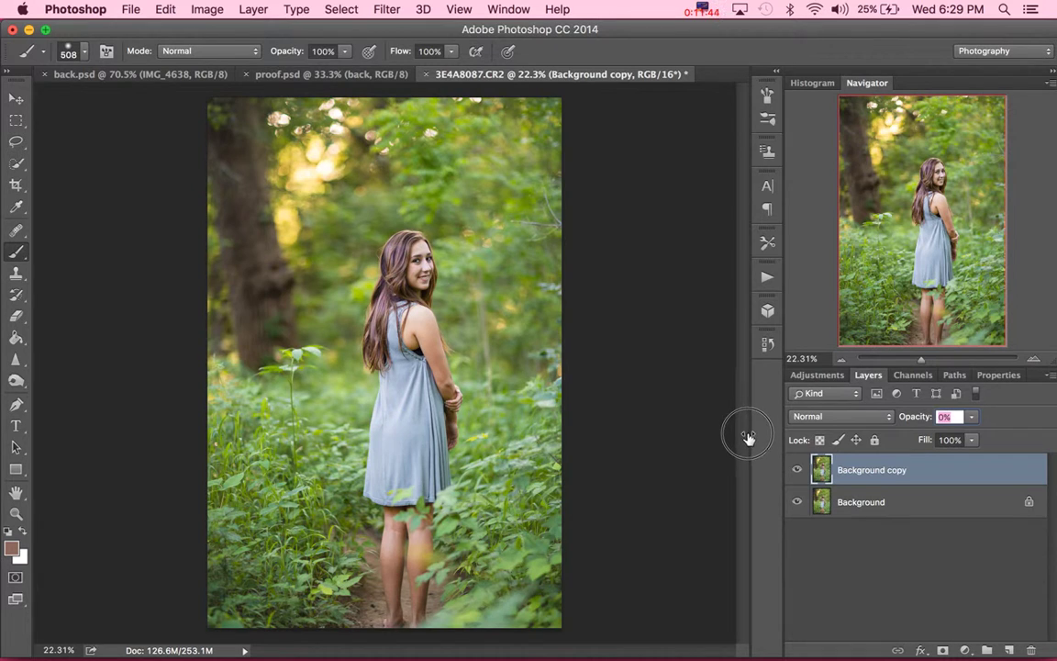
text(94)
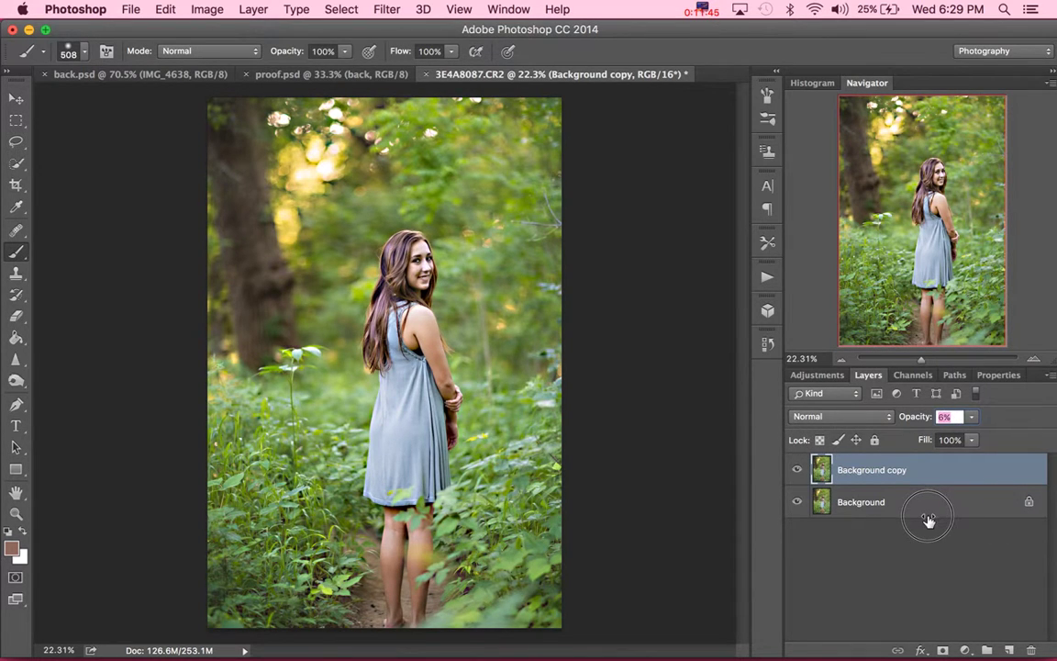
text(41)
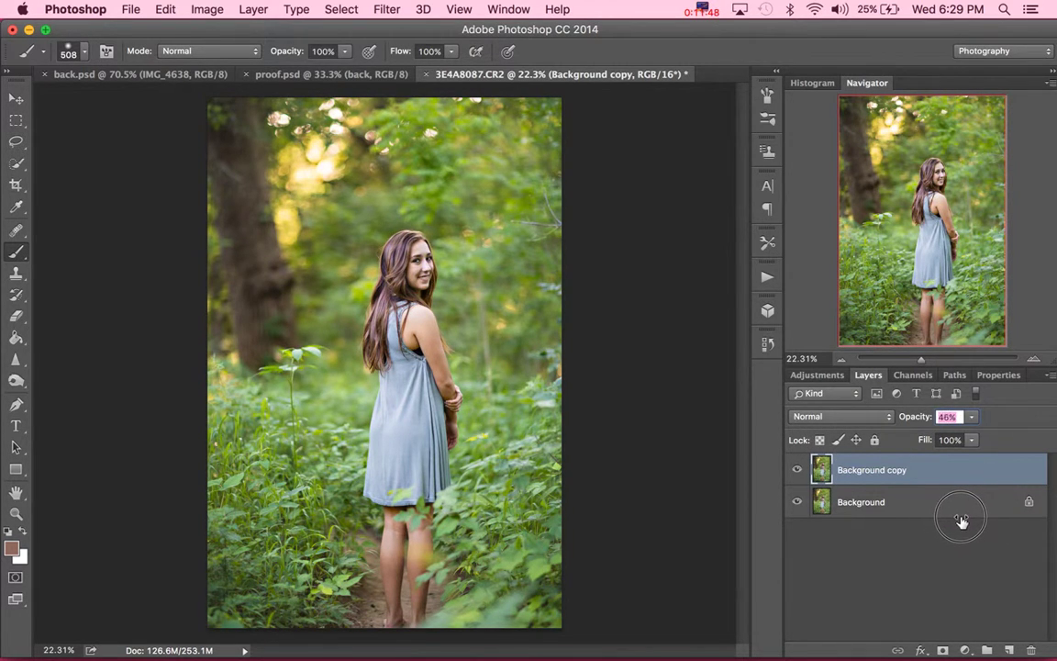
text(87)
text(80)
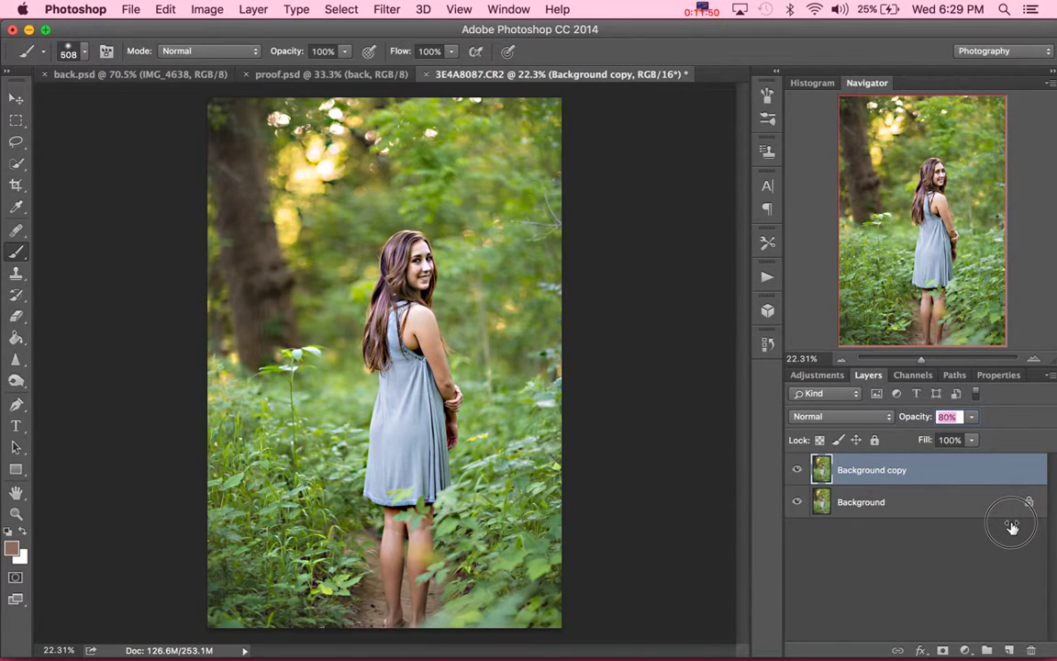
text(79)
key(Return)
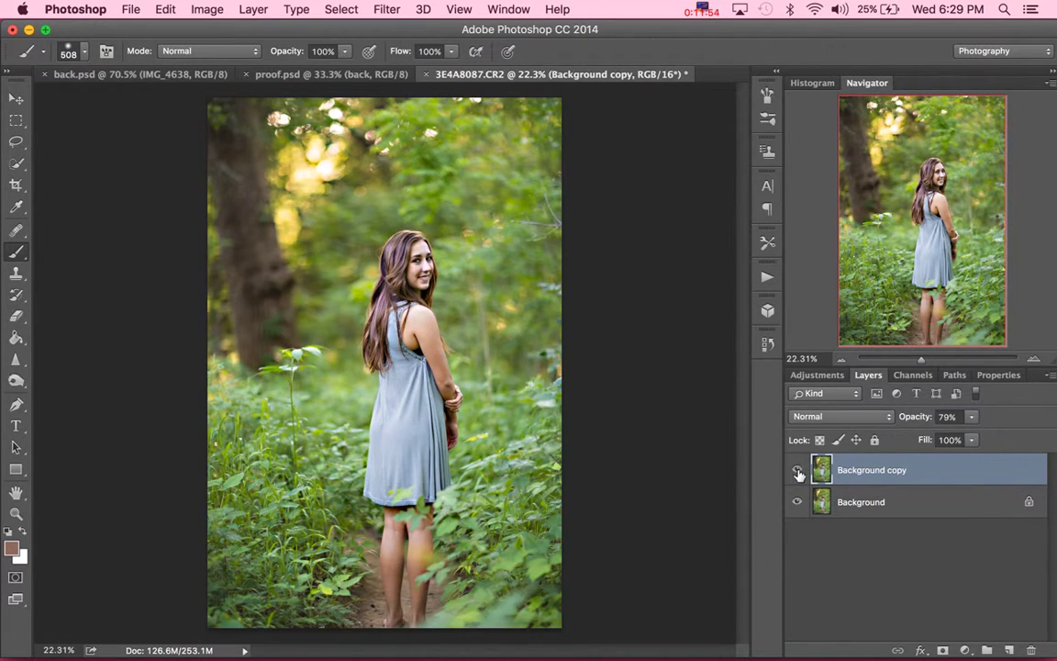
click(840, 561)
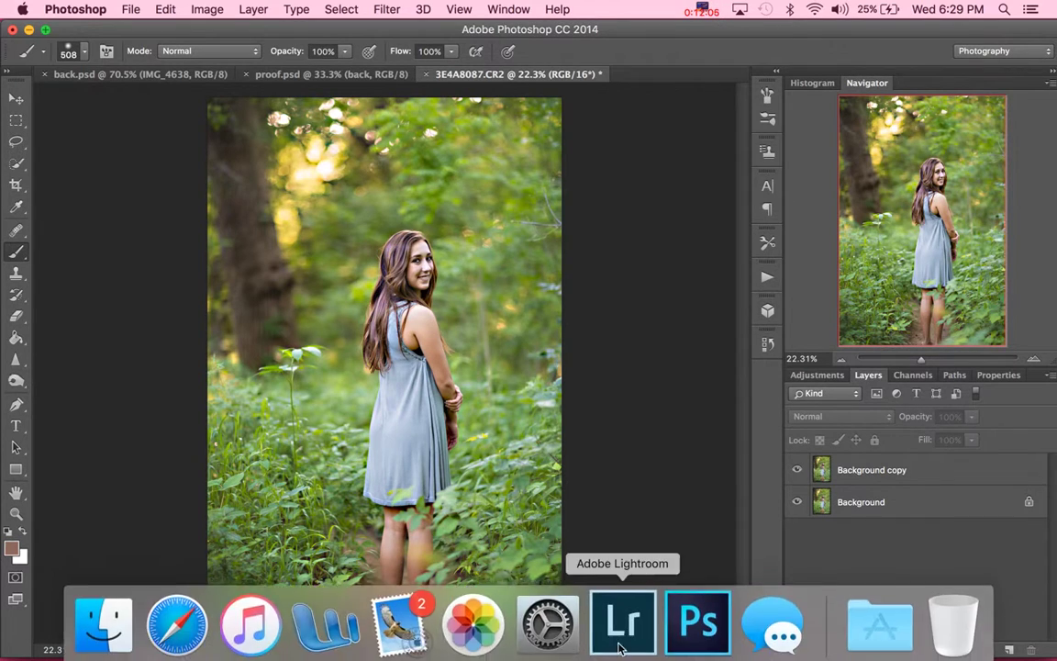
- Select the Background layer and close the Filter > Sharpen menu without applying anything
click(386, 9)
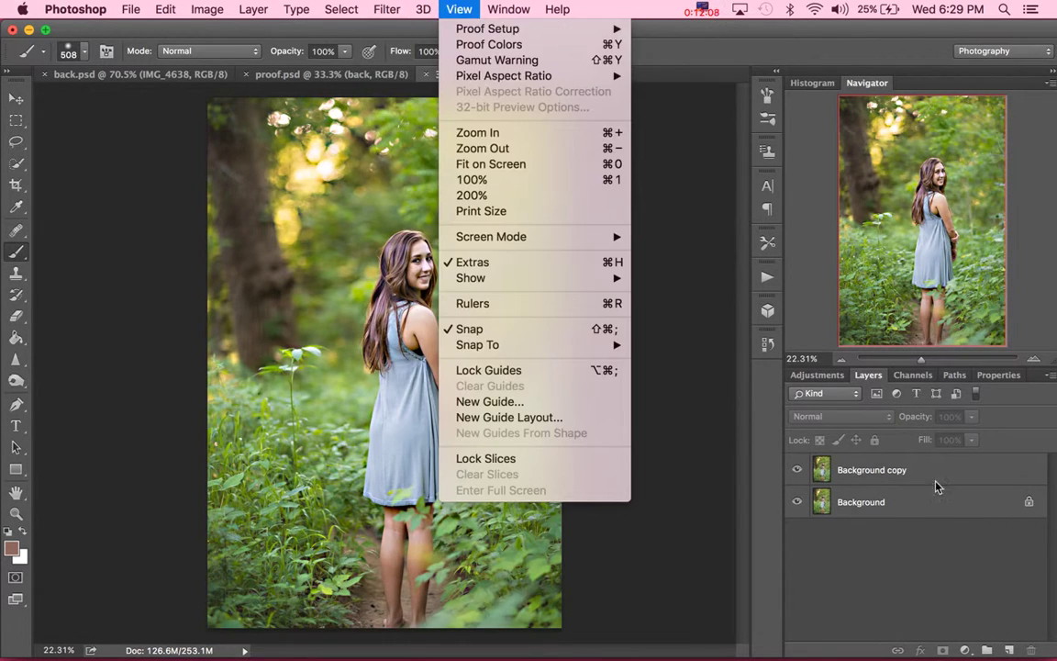
click(936, 505)
click(922, 508)
click(401, 5)
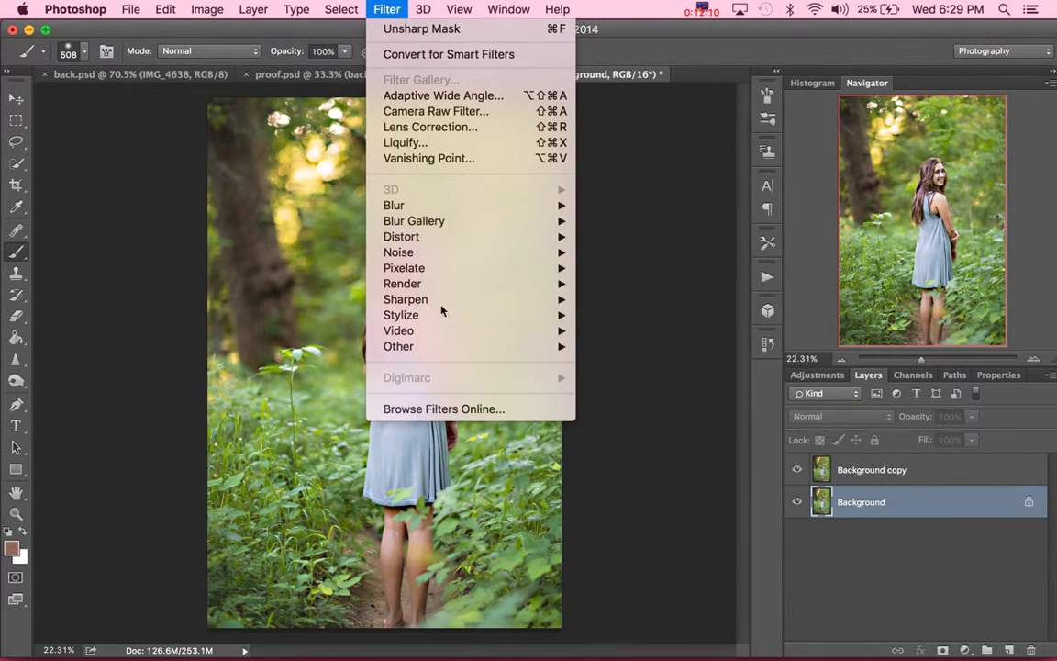
mouse_move(467, 301)
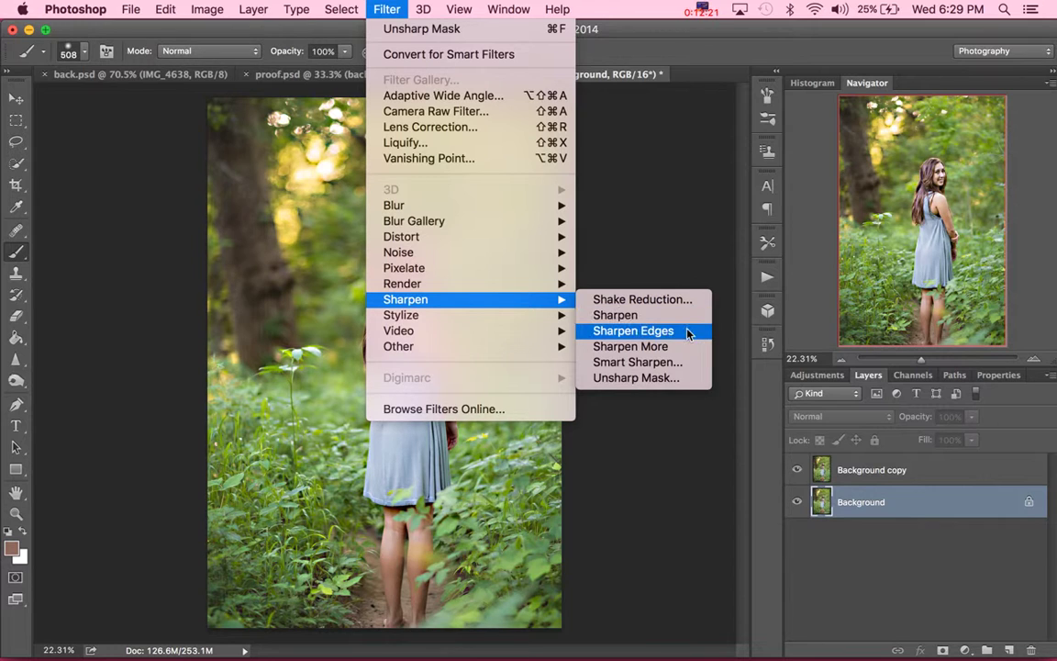
click(830, 613)
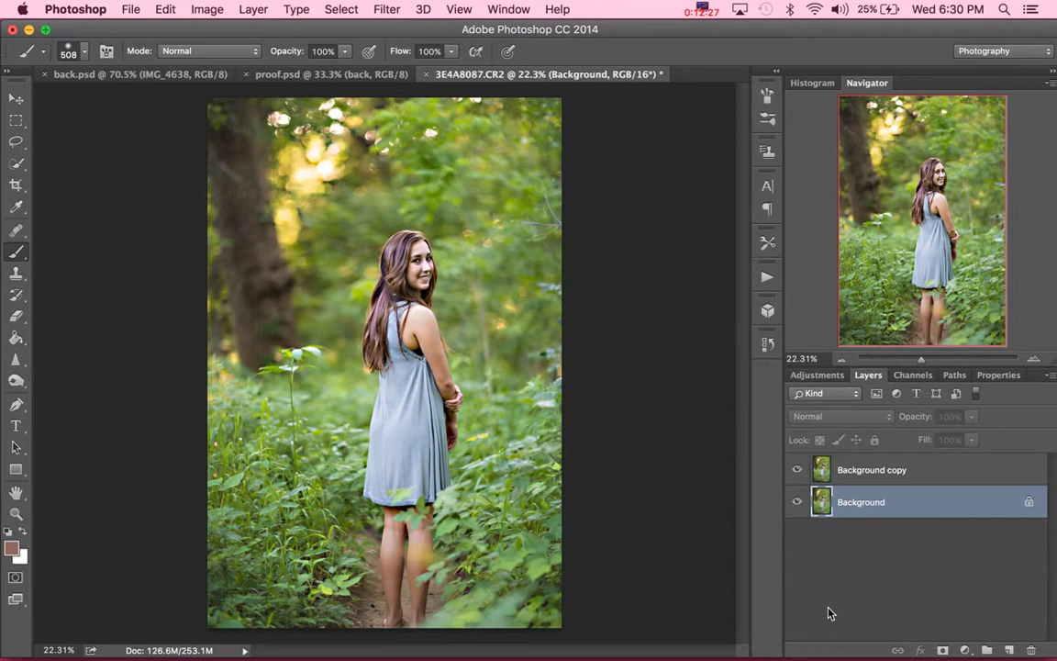
- Switch to Lightroom's Develop module showing the portrait collection
mouse_move(544, 656)
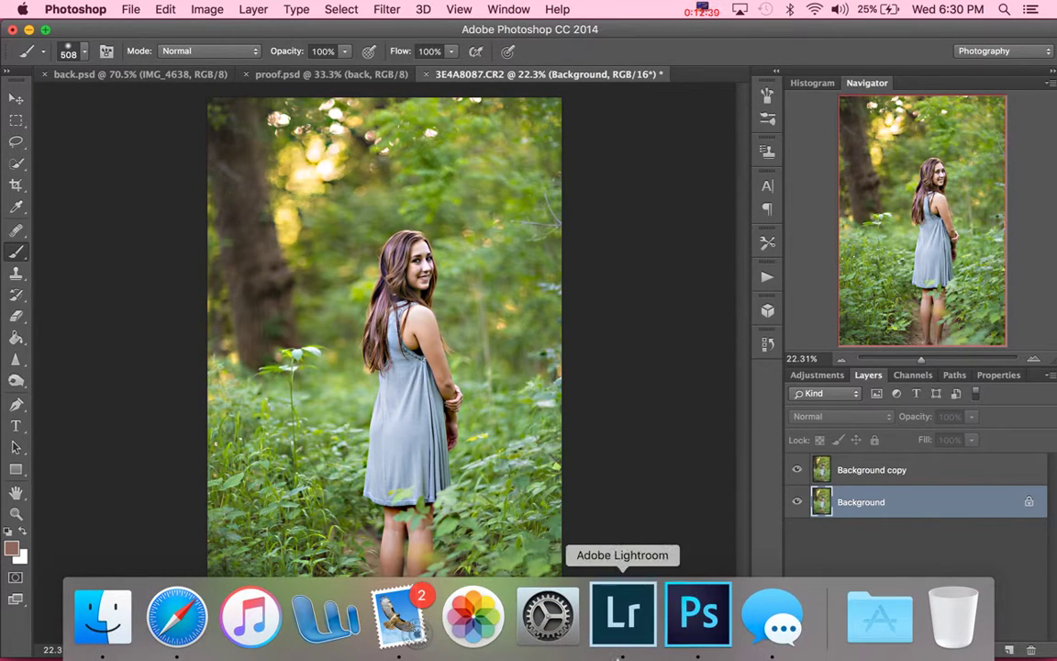
click(620, 653)
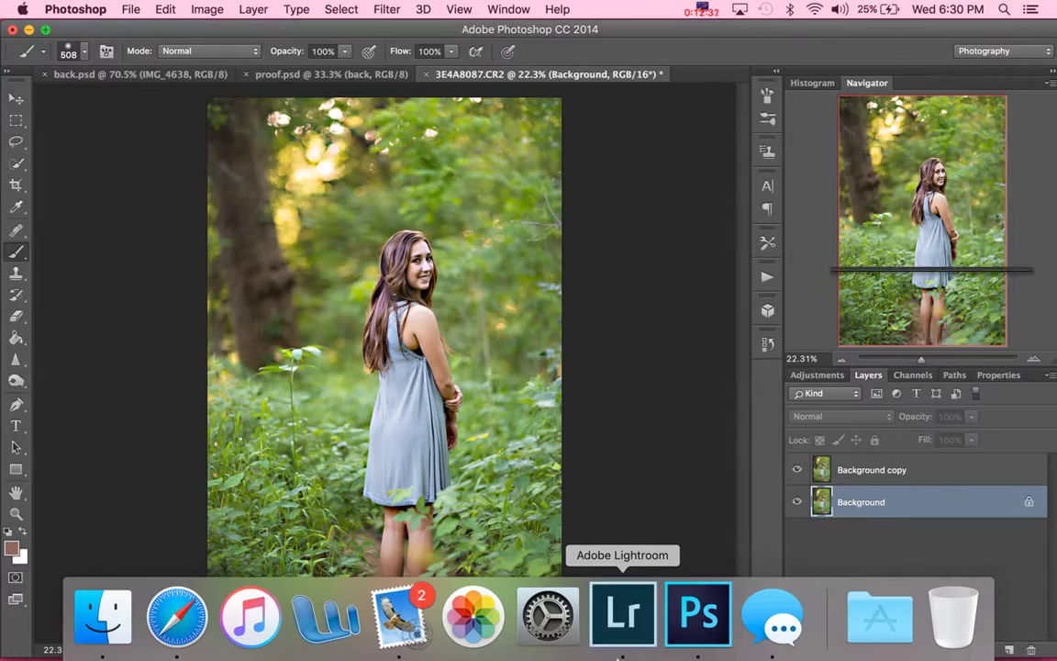
click(699, 8)
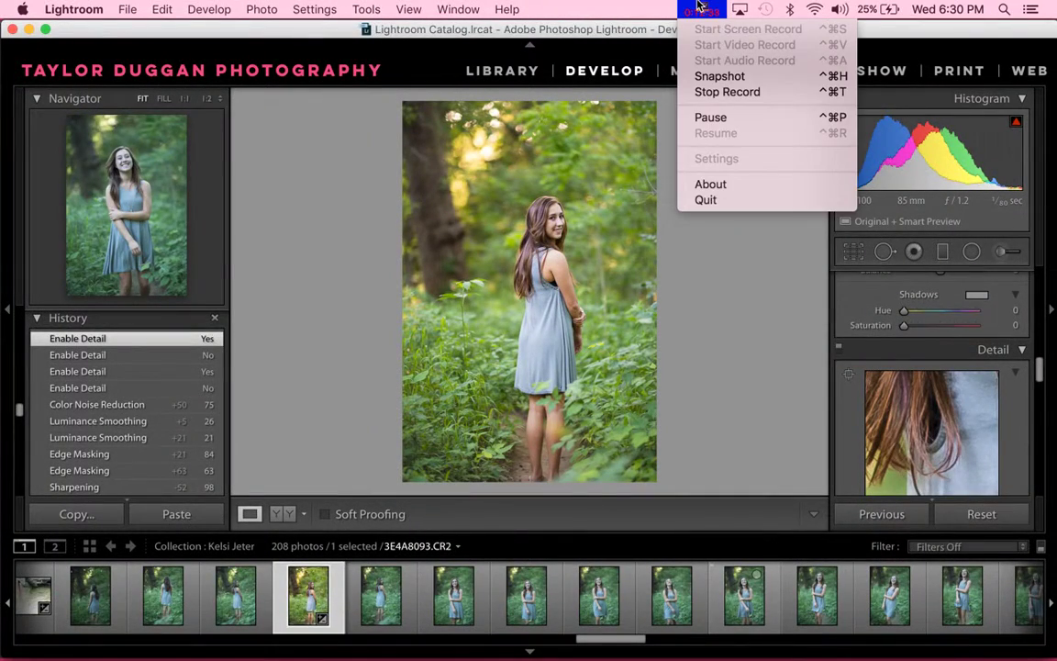